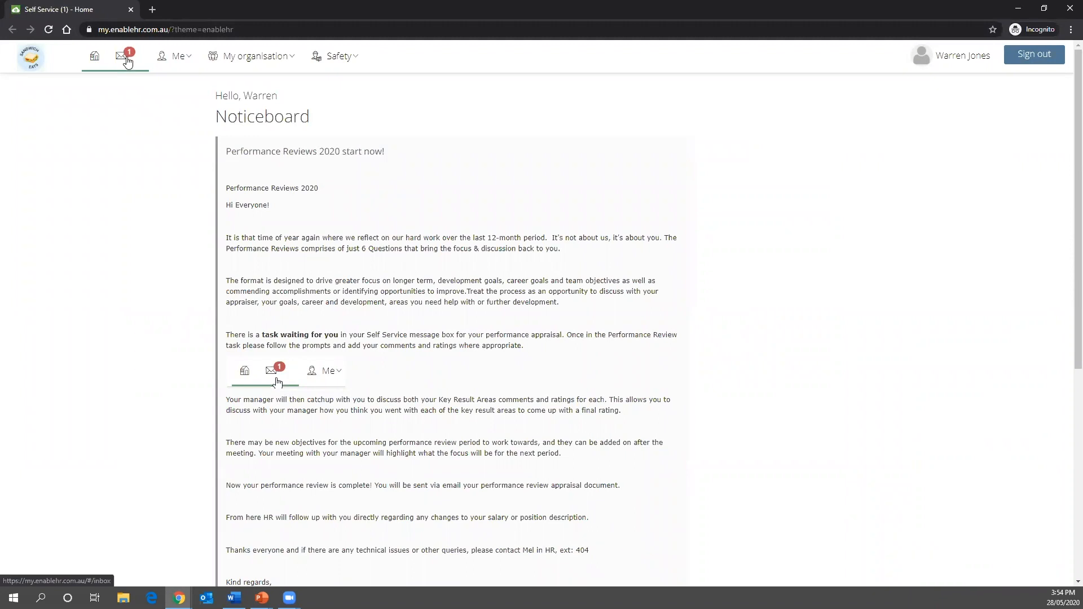
Step: Open the 30 June 2020 Self Assessment task from the inbox and read the review period on its performance review overview
click(127, 58)
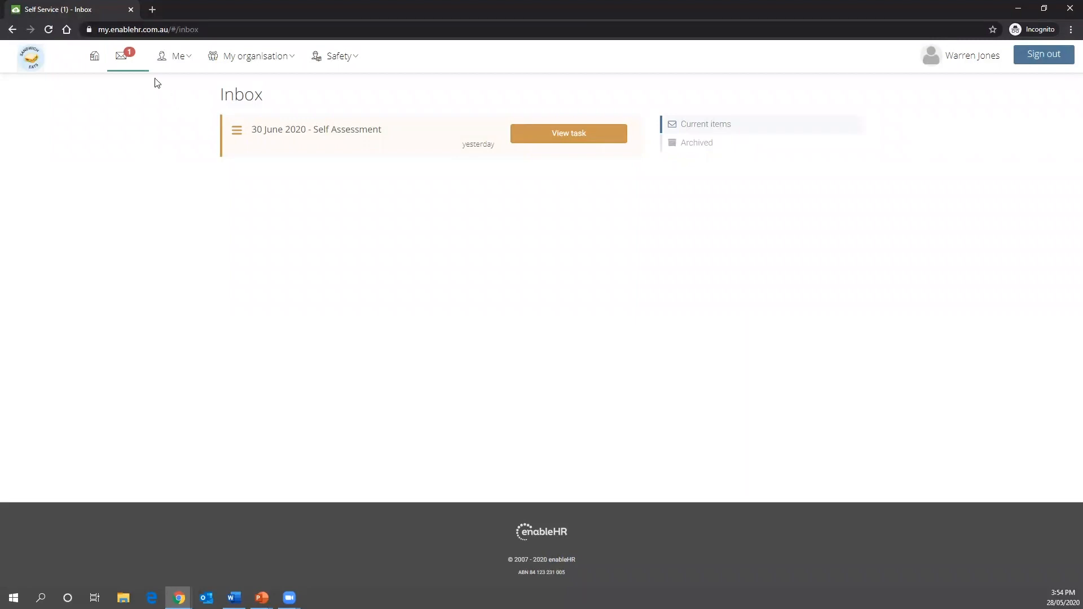
click(570, 136)
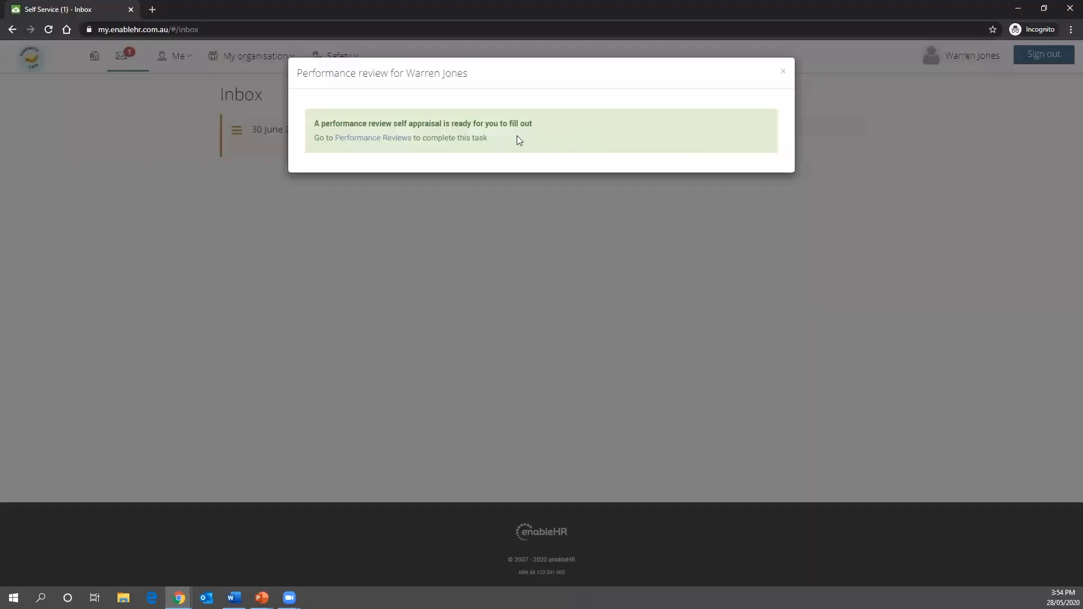
click(359, 138)
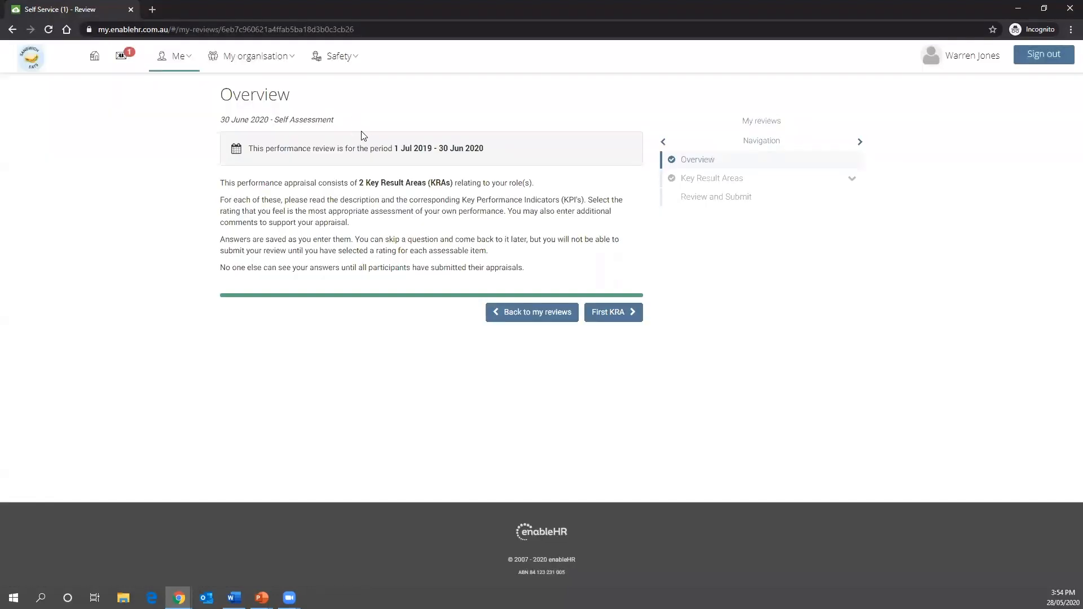
drag(504, 153, 244, 153)
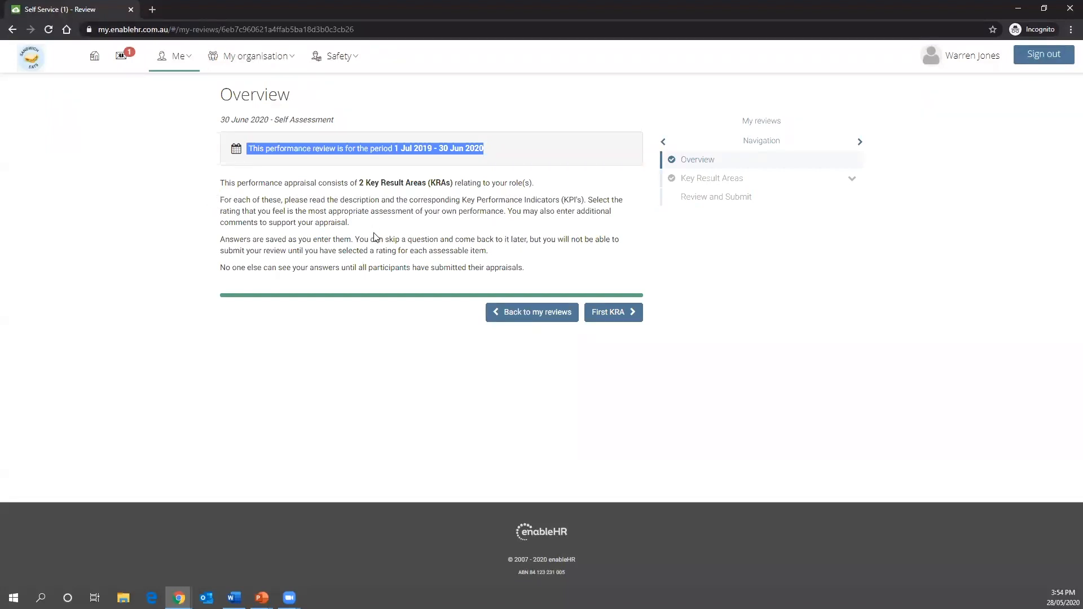
Step: Go through the self-assessment's key result areas, reading Adaptability and the question about the biggest challenge or hurdle
click(614, 320)
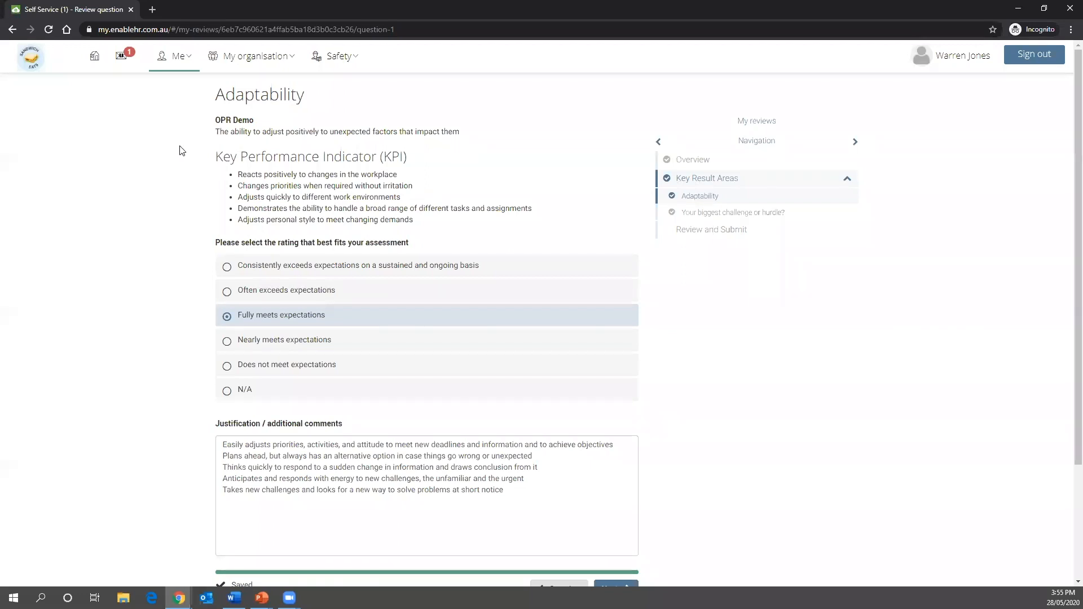
drag(216, 133, 257, 132)
click(242, 163)
scroll(132, 353, down, 1)
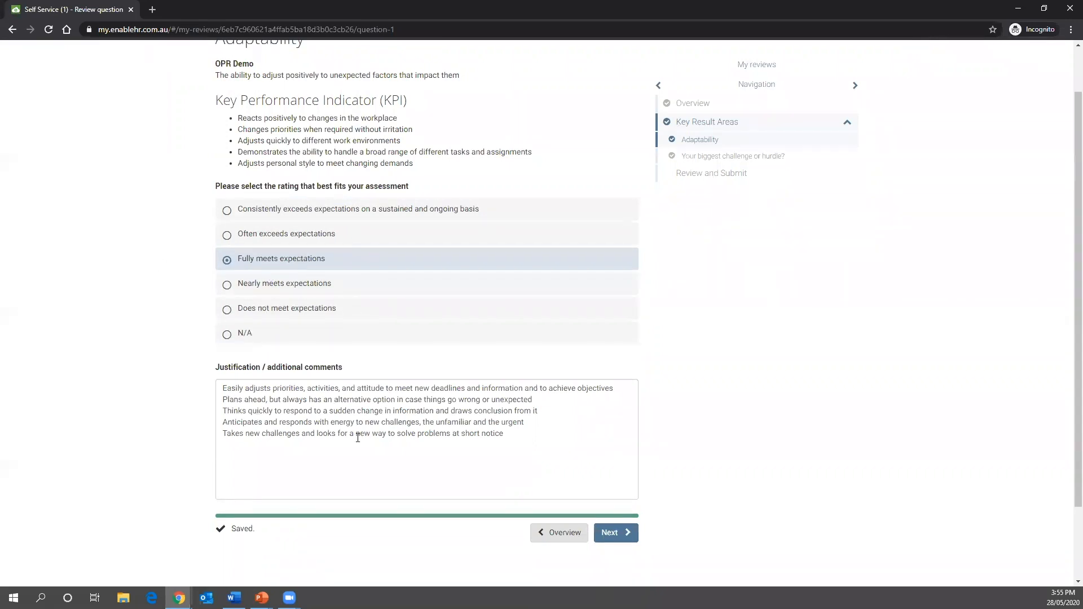
click(618, 535)
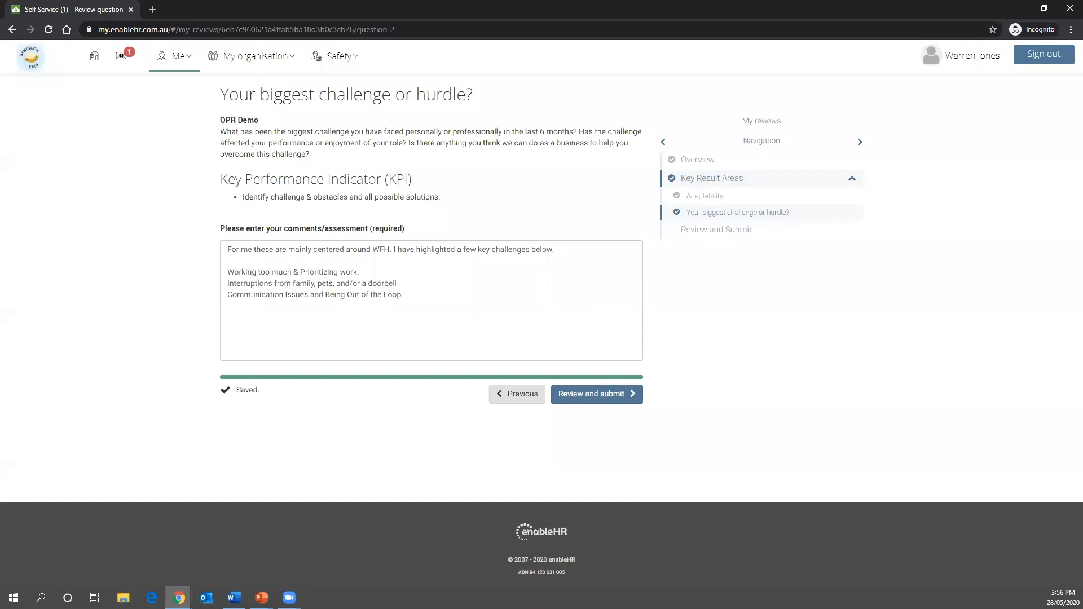
Step: Switch to the PowerPoint slide show and advance to the Define & Assign slide
mouse_move(261, 597)
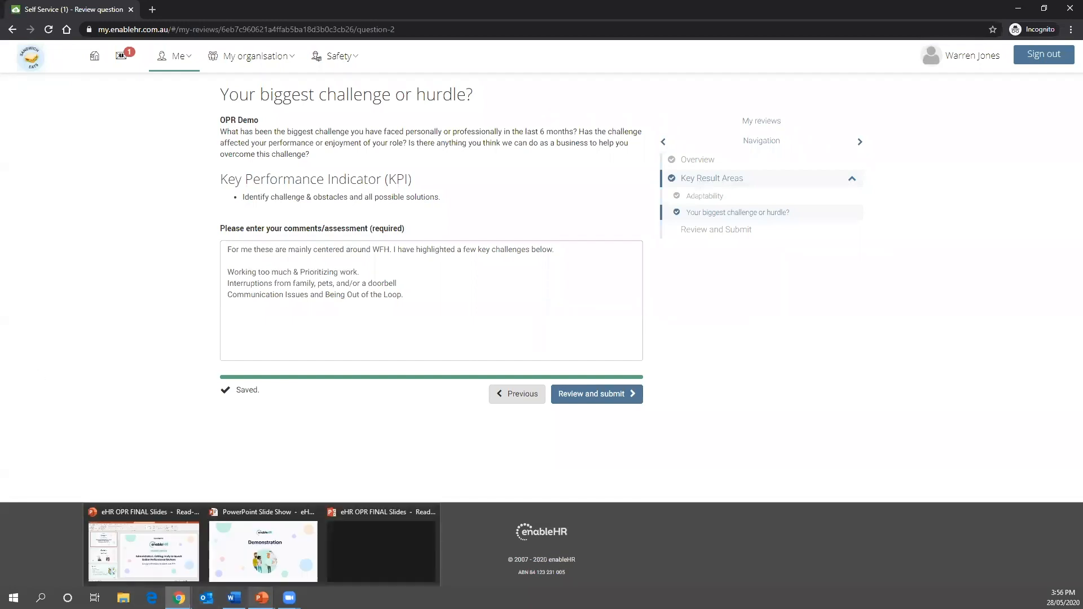
click(275, 574)
click(220, 496)
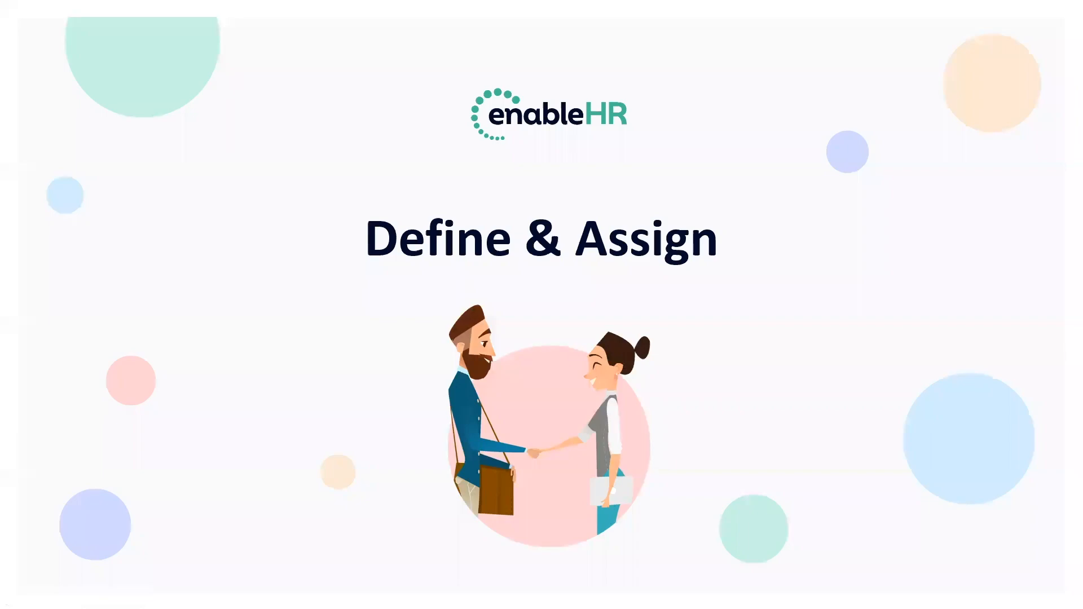
Step: Switch to the enableHR administration window in Chrome and open the rating scale configuration for performance reviews
key(alt+Tab)
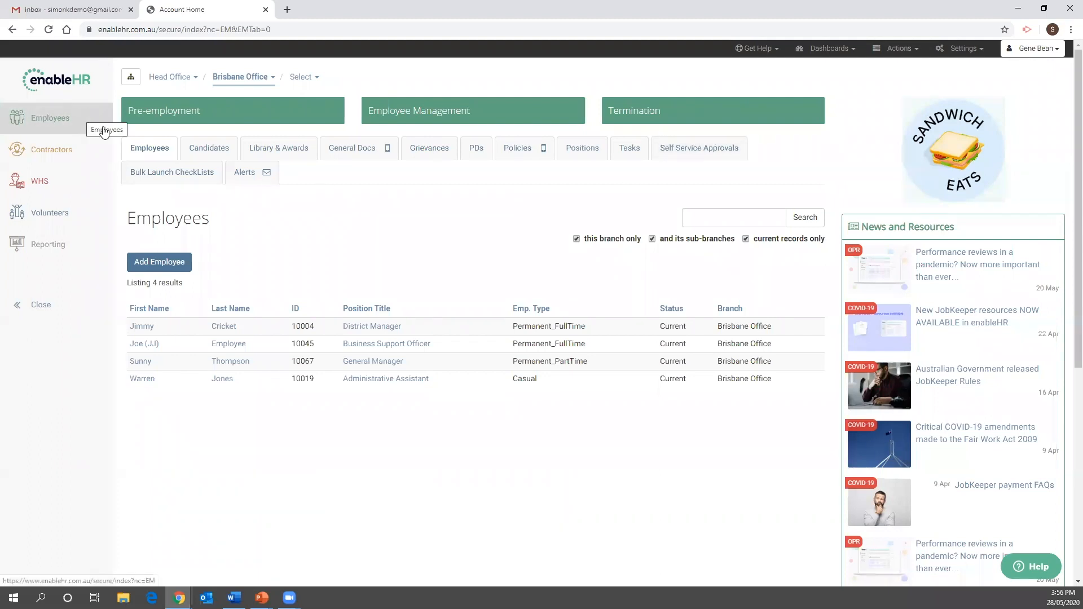
click(968, 49)
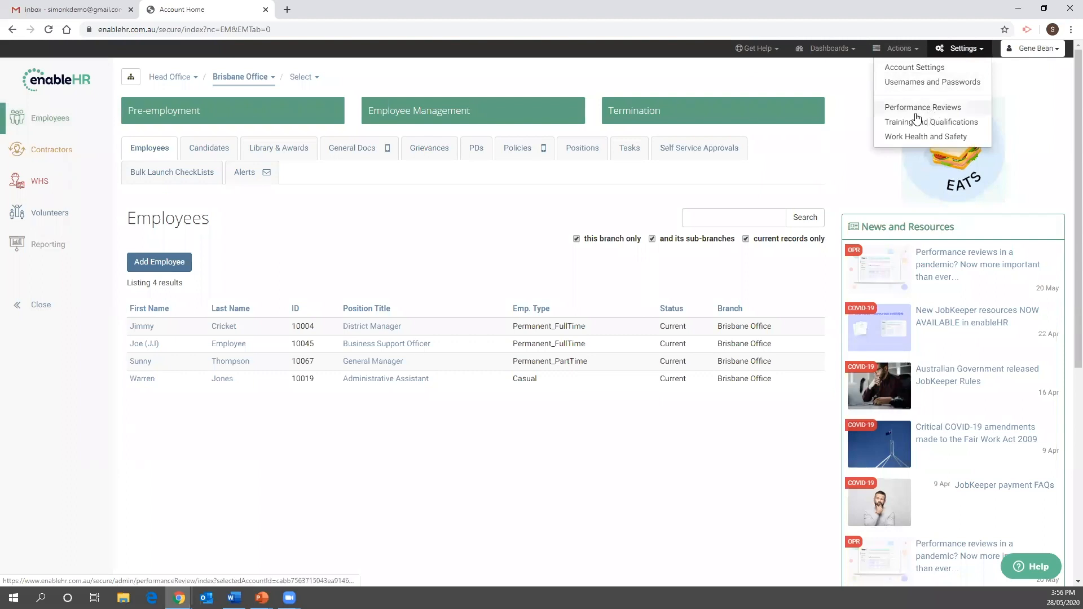
click(964, 108)
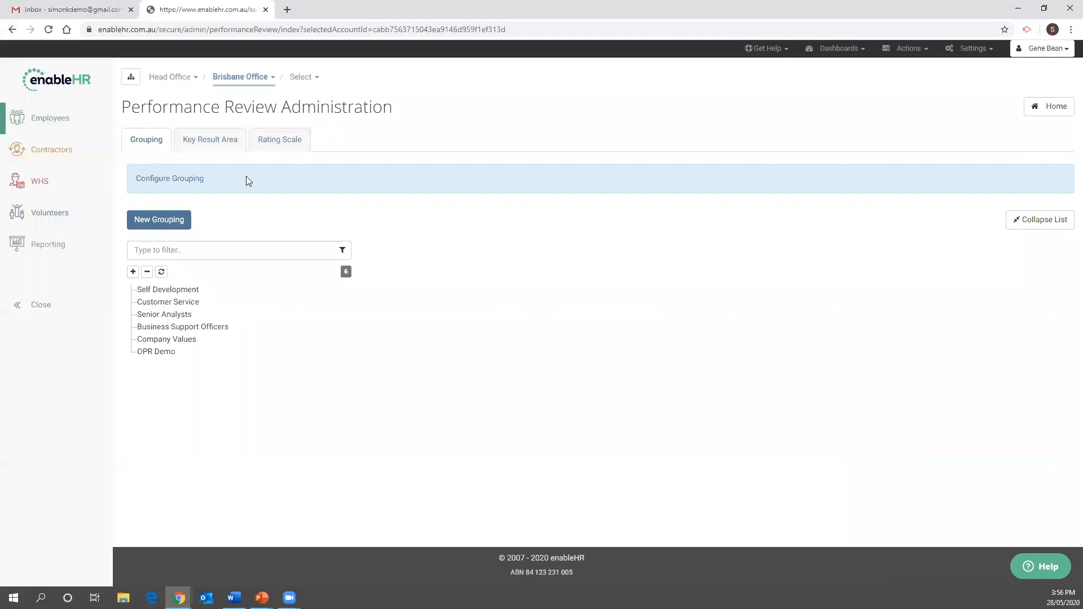
click(292, 140)
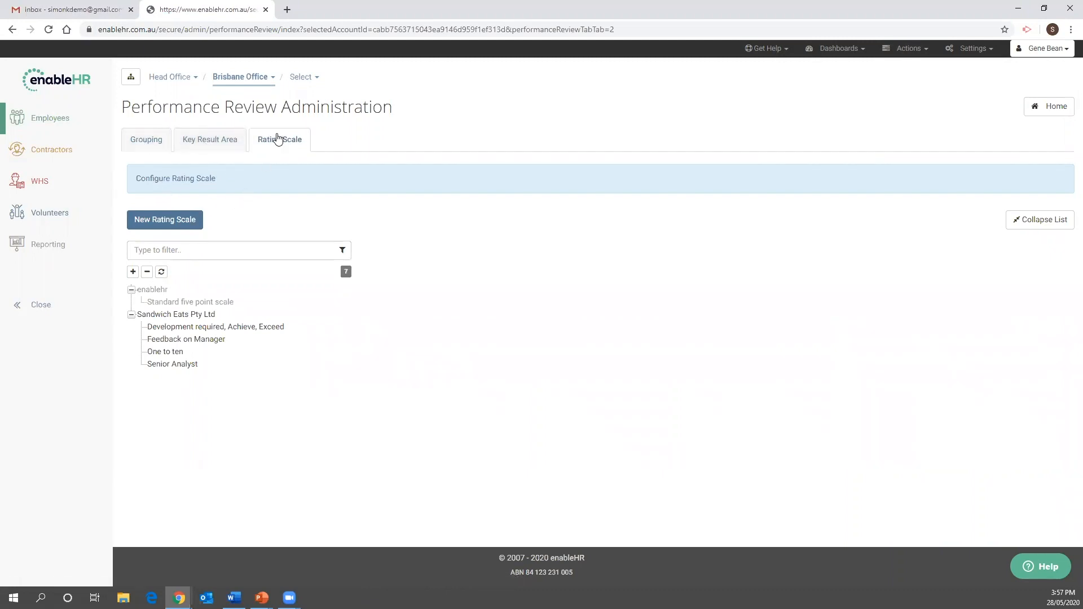
Step: Look through the existing rating scales, from Standard five point scale to Senior Analyst, and examine their labels and scores
click(217, 300)
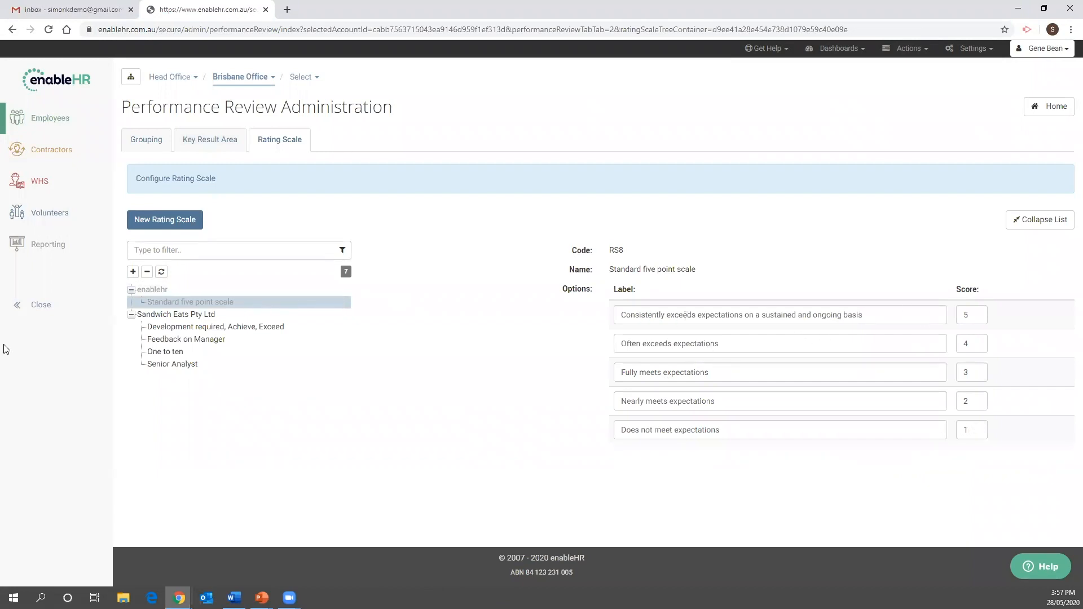
click(176, 331)
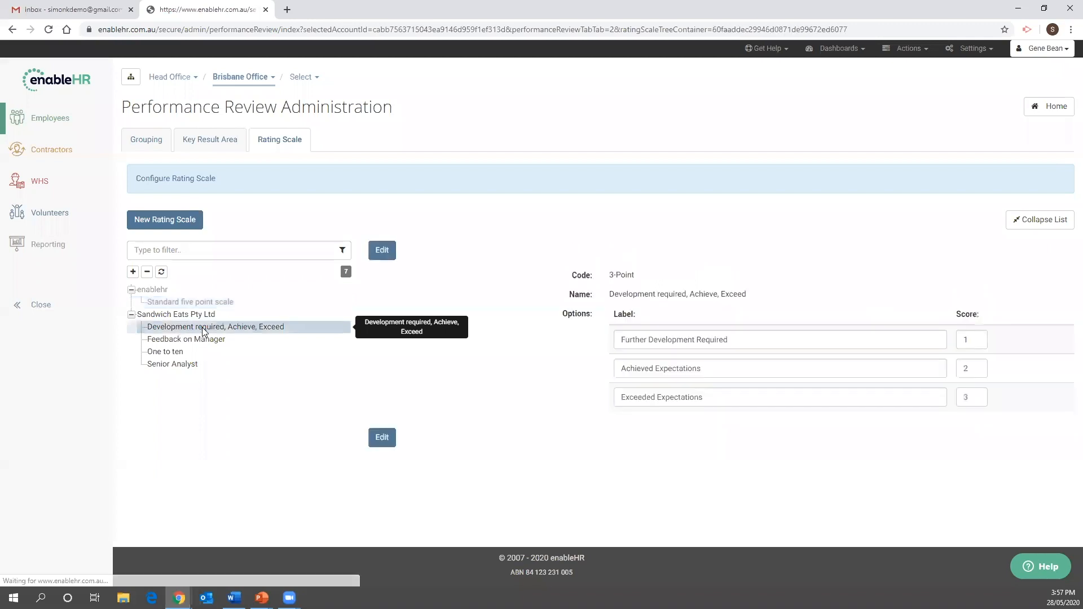
click(174, 339)
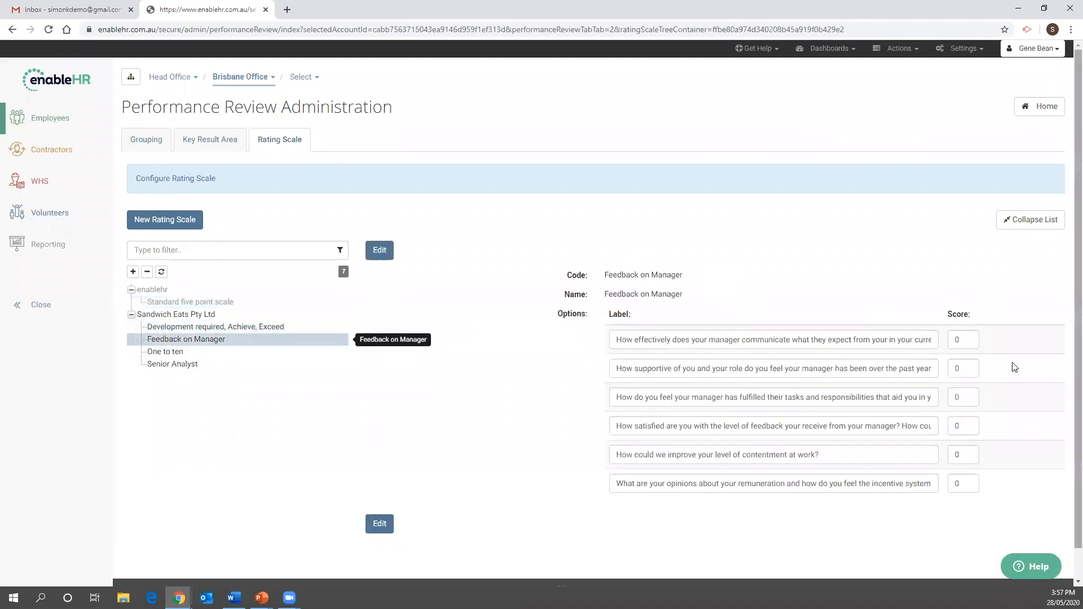
click(168, 352)
scroll(545, 357, down, 2)
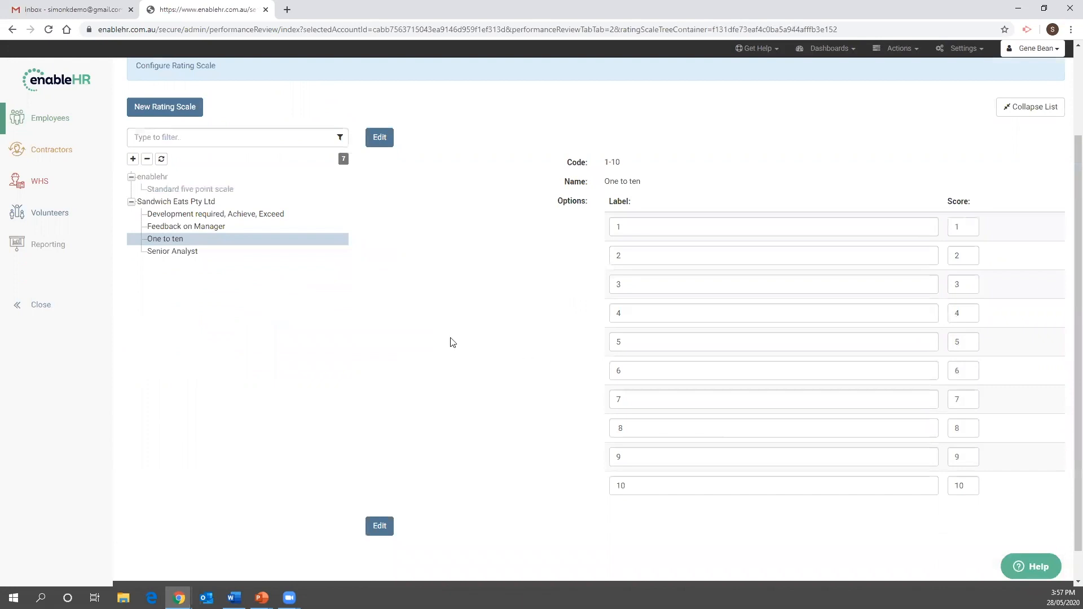
click(187, 252)
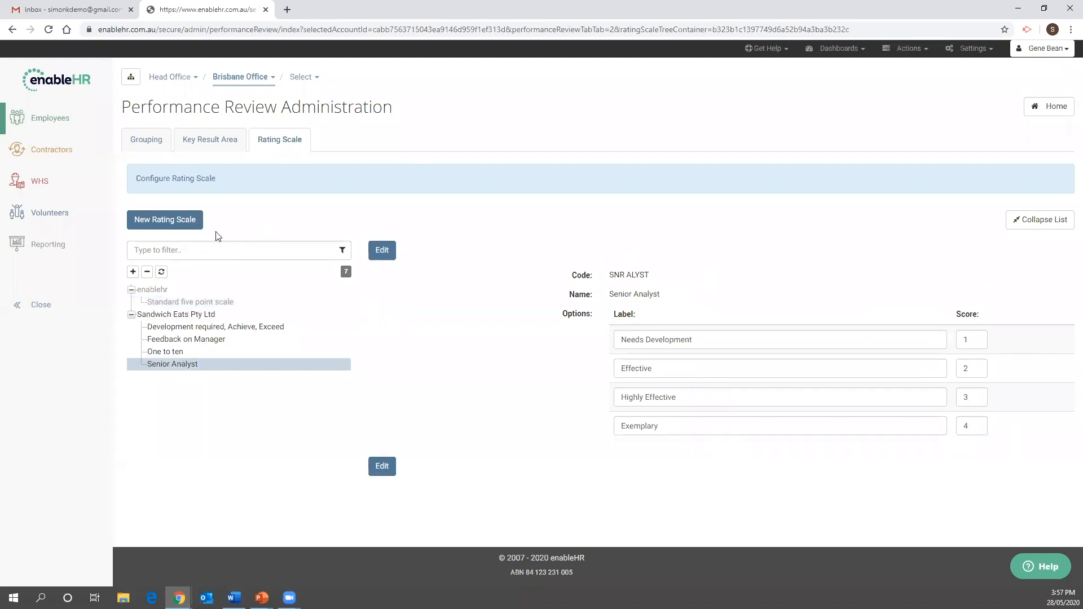
Step: Start a new rating scale with the code 2-point and the name Satisfactory /Unsatisfactory
click(169, 215)
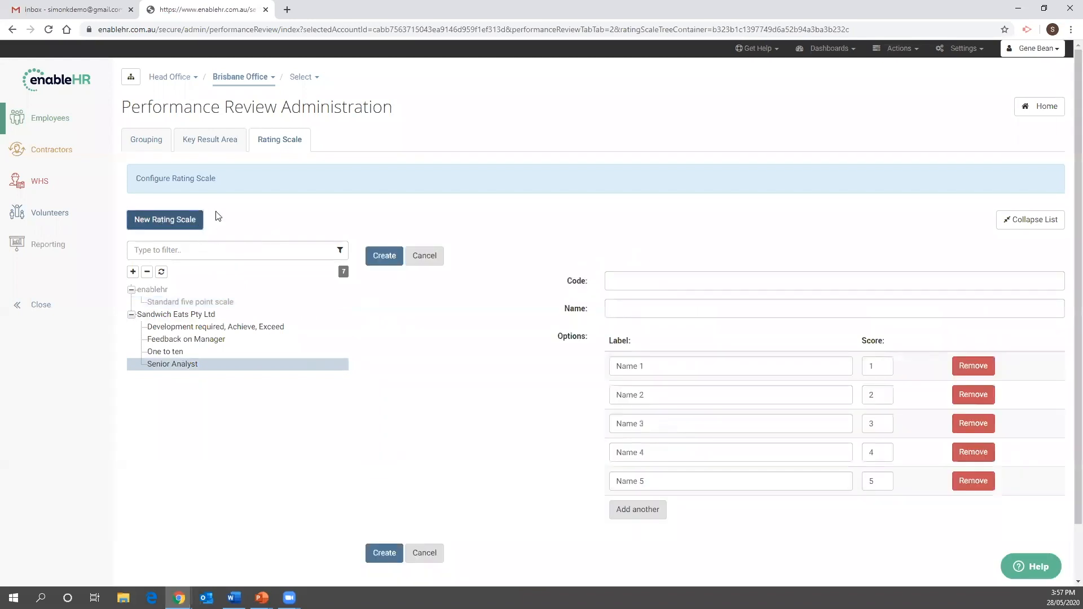
key(alt+Tab)
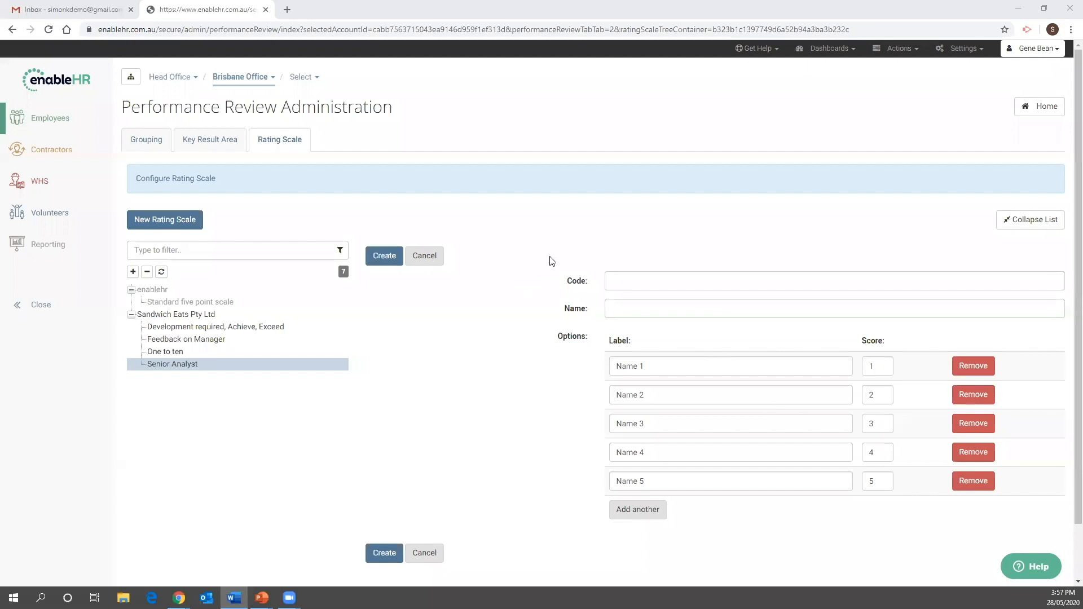
click(688, 280)
text(2-point)
key(alt+Tab)
click(625, 309)
text(Satisfactory)
key(alt+Tab)
click(672, 306)
text(/Unsatisfactory)
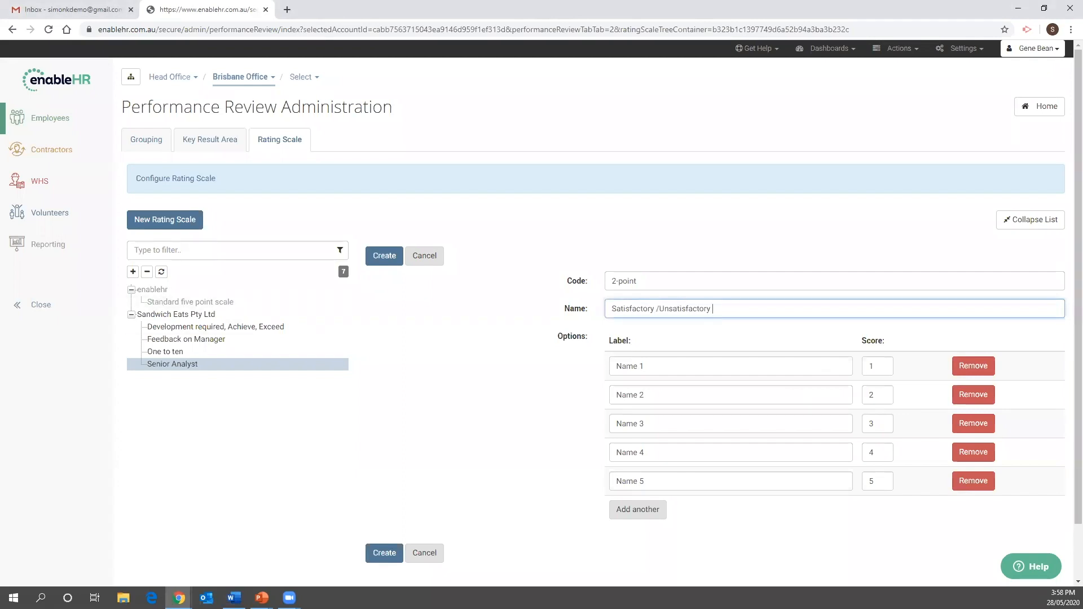
drag(675, 281, 607, 280)
double_click(637, 310)
Step: Set the first two options' scores to 0 and 1 and remove the other three options
click(882, 369)
click(883, 397)
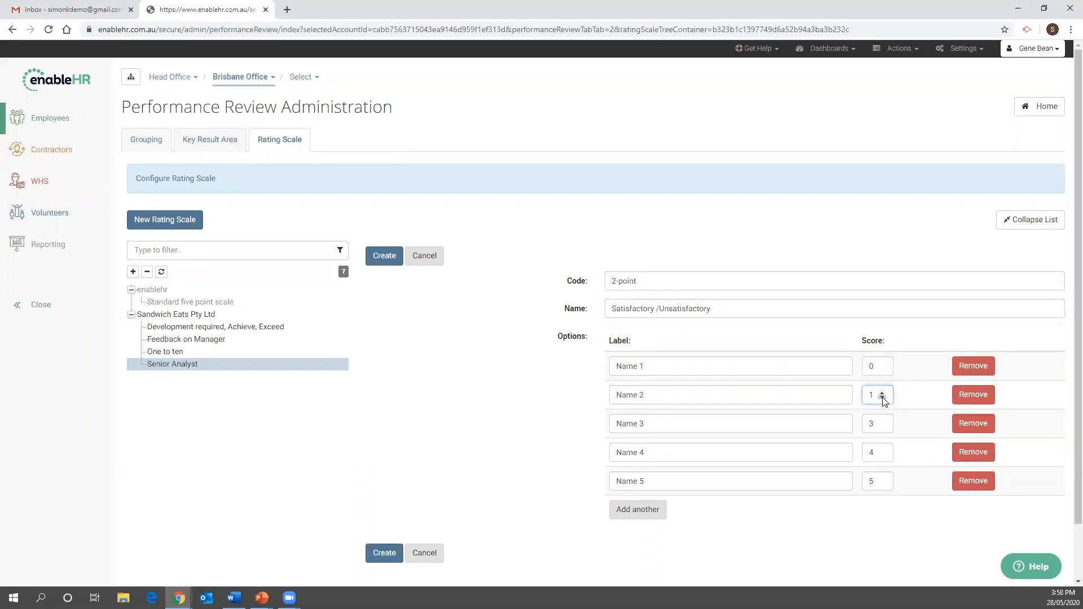
click(972, 424)
click(974, 424)
click(974, 425)
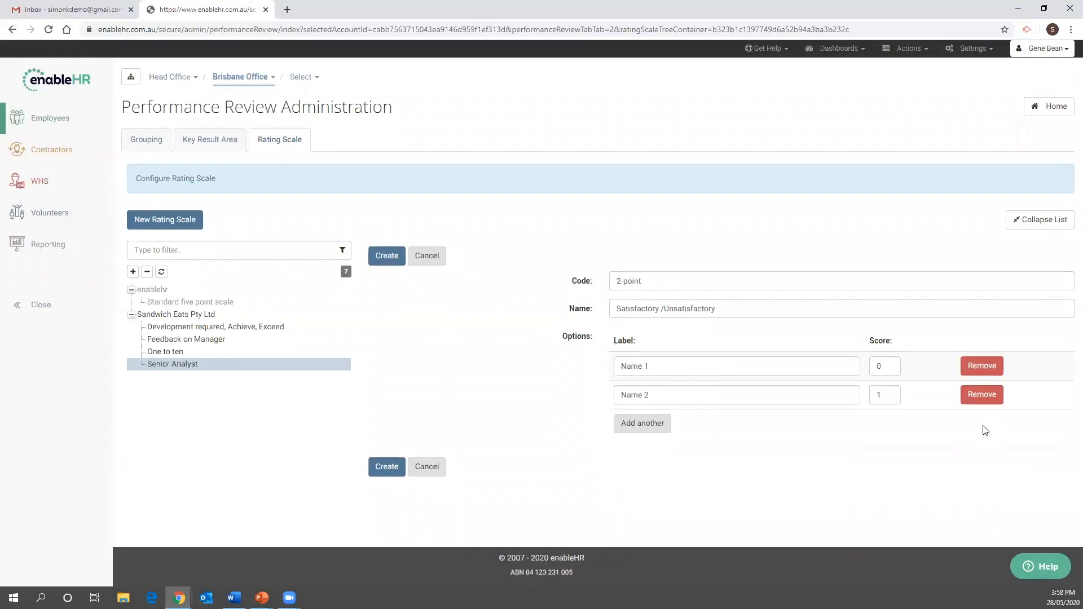
Step: Label the option scored 0 Satisfactory and the option scored 1 Unsatisfactory
click(677, 365)
text(Satisfactory)
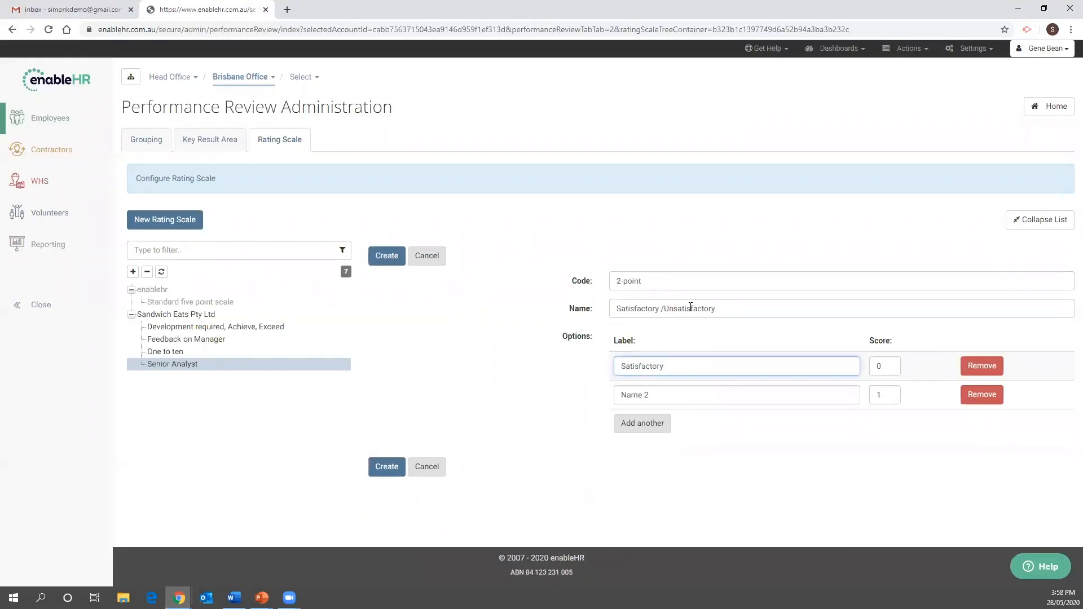
double_click(686, 308)
key(ctrl+c)
click(670, 395)
key(ctrl+v)
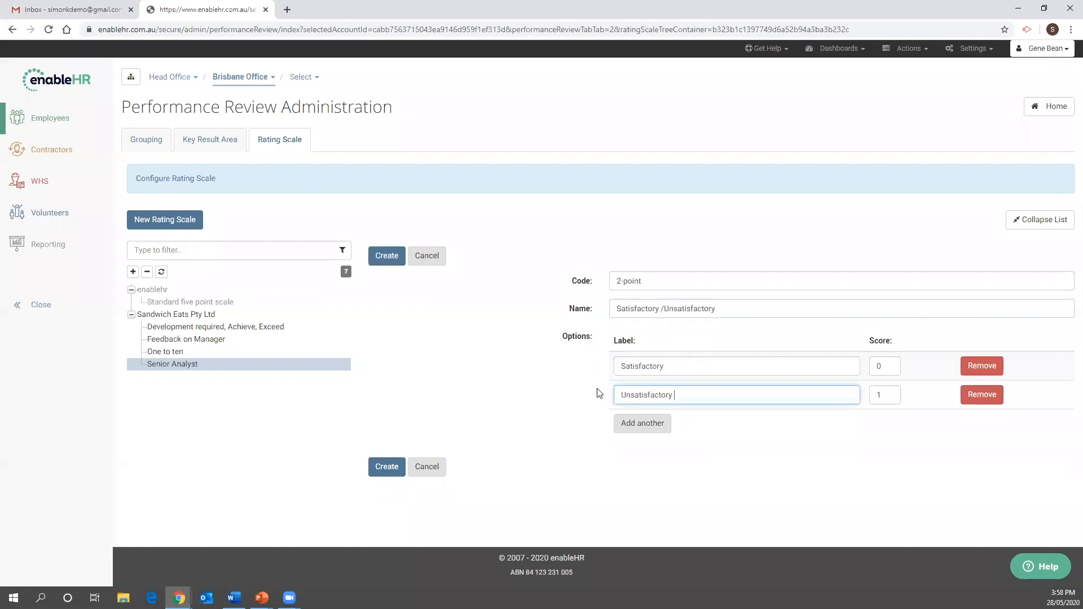
Step: Swap the labels to Unsatisfactory for score 0 and Satisfactory for score 1, then create the rating scale and view it
double_click(650, 366)
key(ctrl+x)
double_click(649, 395)
key(ctrl+v)
click(685, 308)
double_click(685, 308)
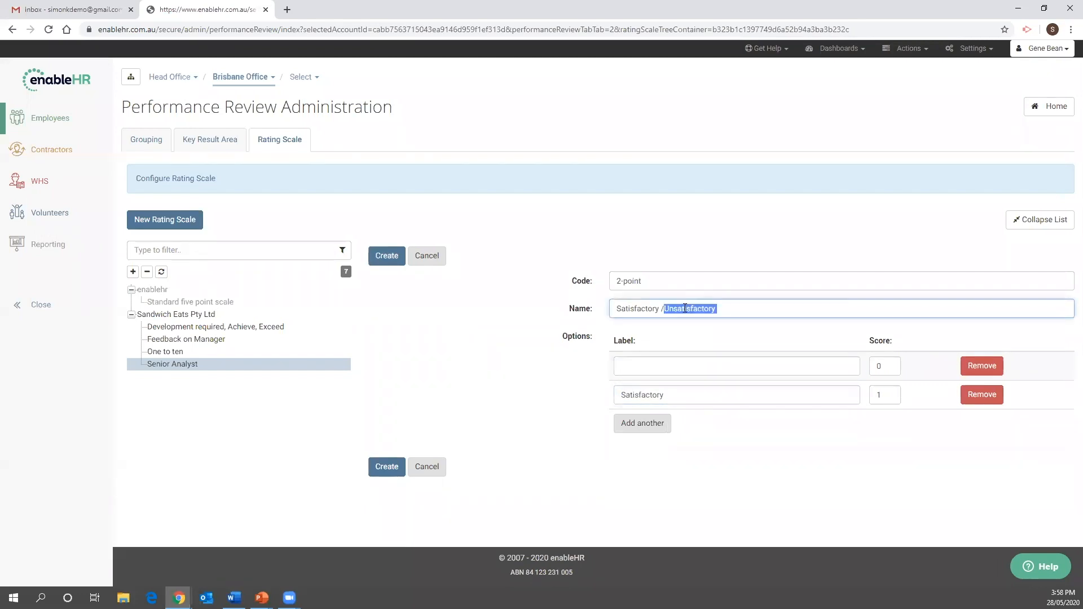
key(ctrl+c)
click(638, 366)
key(ctrl+v)
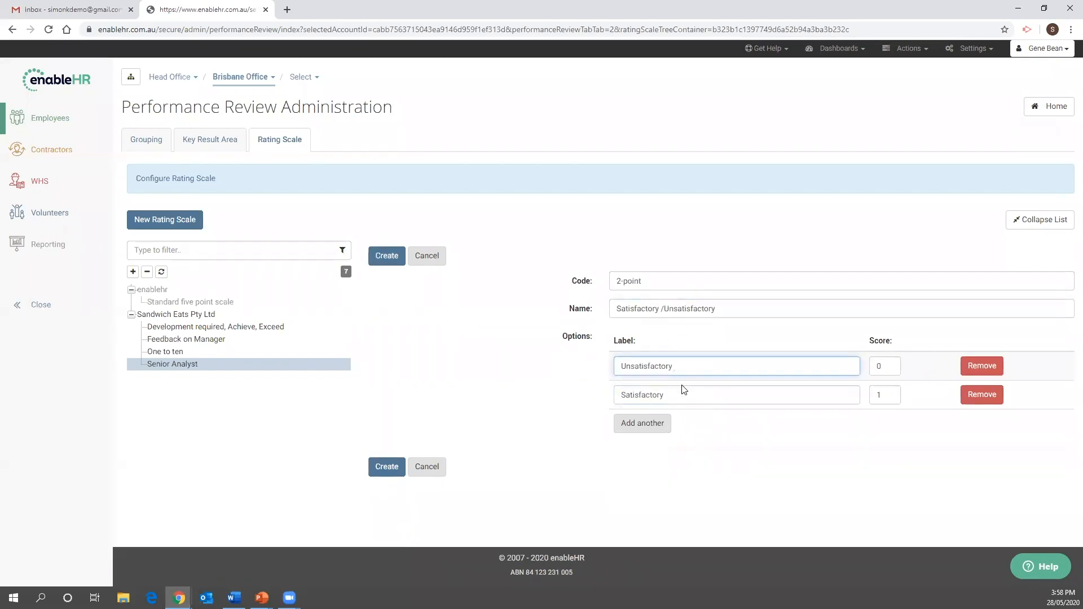
click(387, 467)
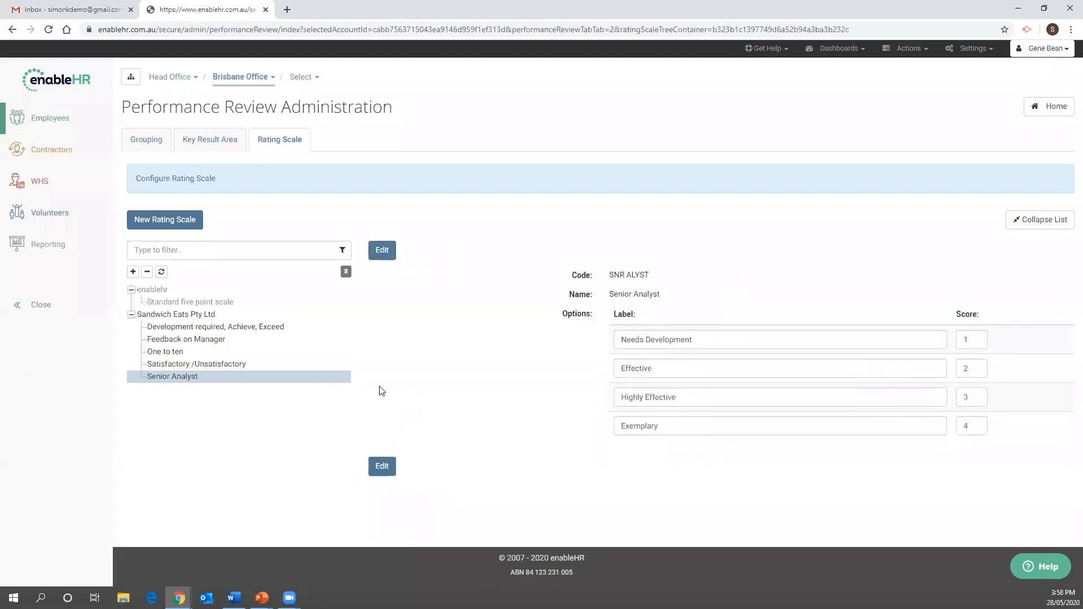
click(170, 365)
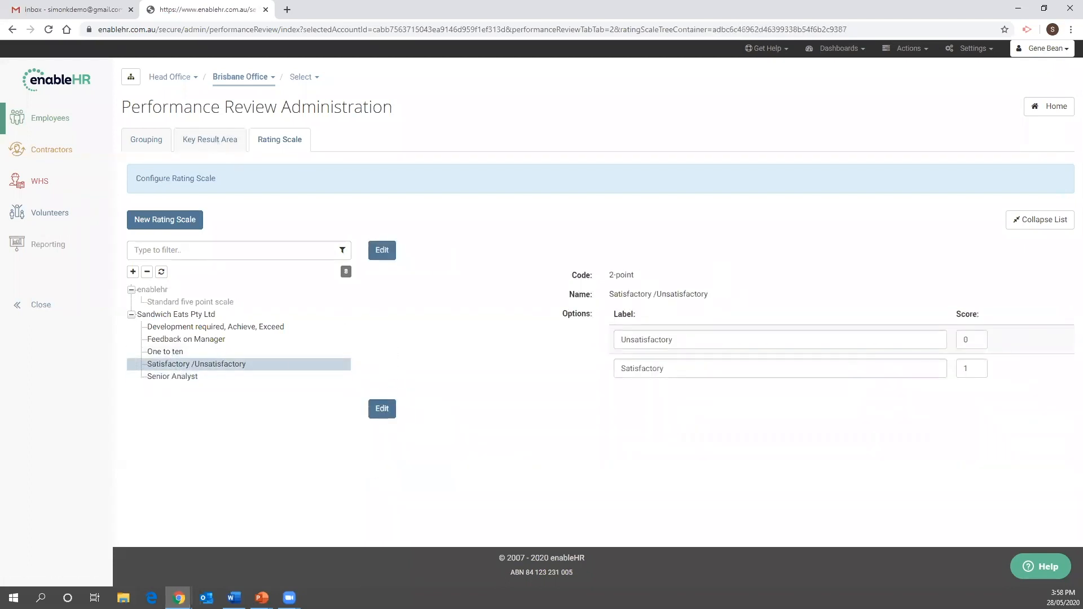
Step: Examine the enablehr key result areas Adaptability, Attention to Detail and Challenging the Status Quo, and collapse that group
click(210, 141)
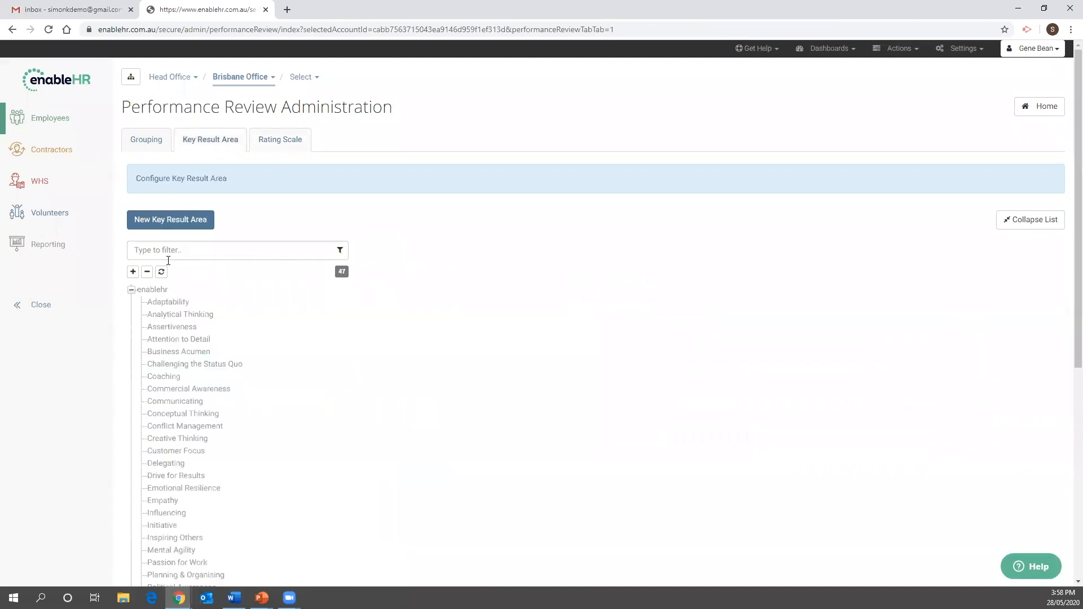
scroll(192, 294, down, 1)
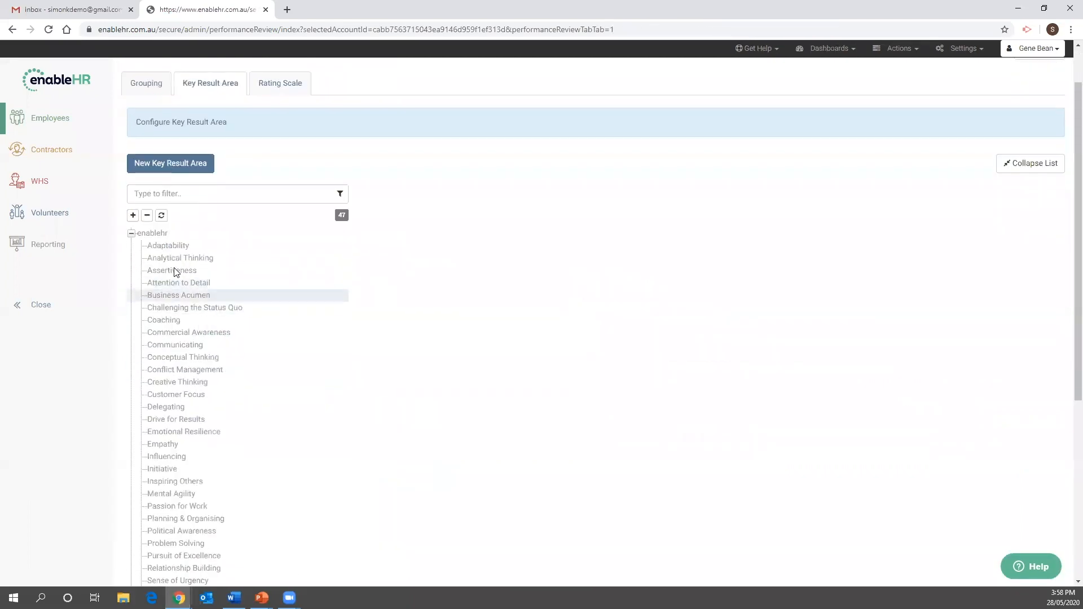
click(176, 248)
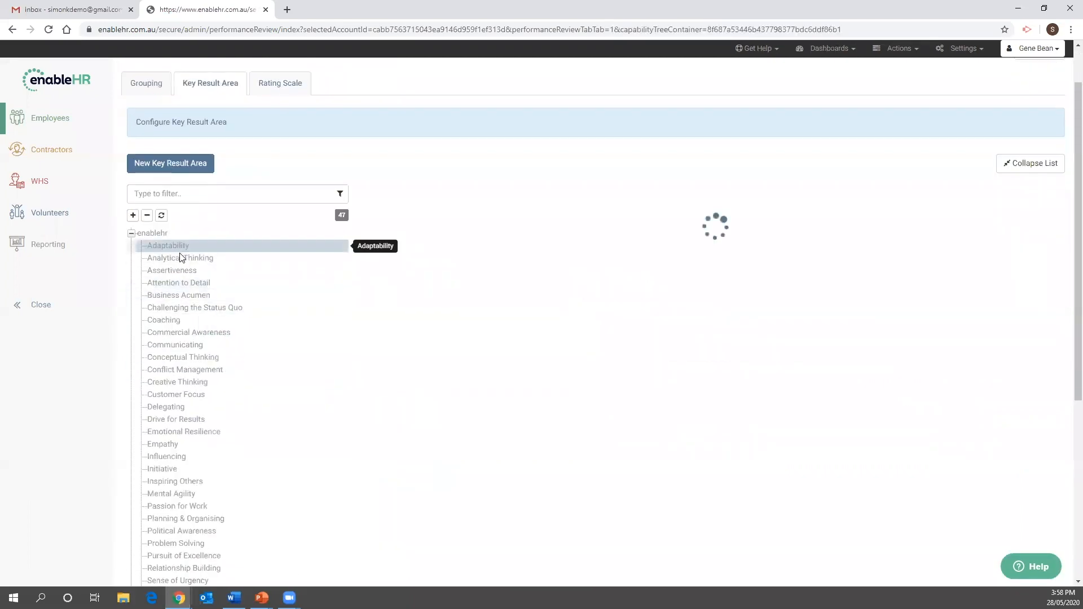
click(189, 284)
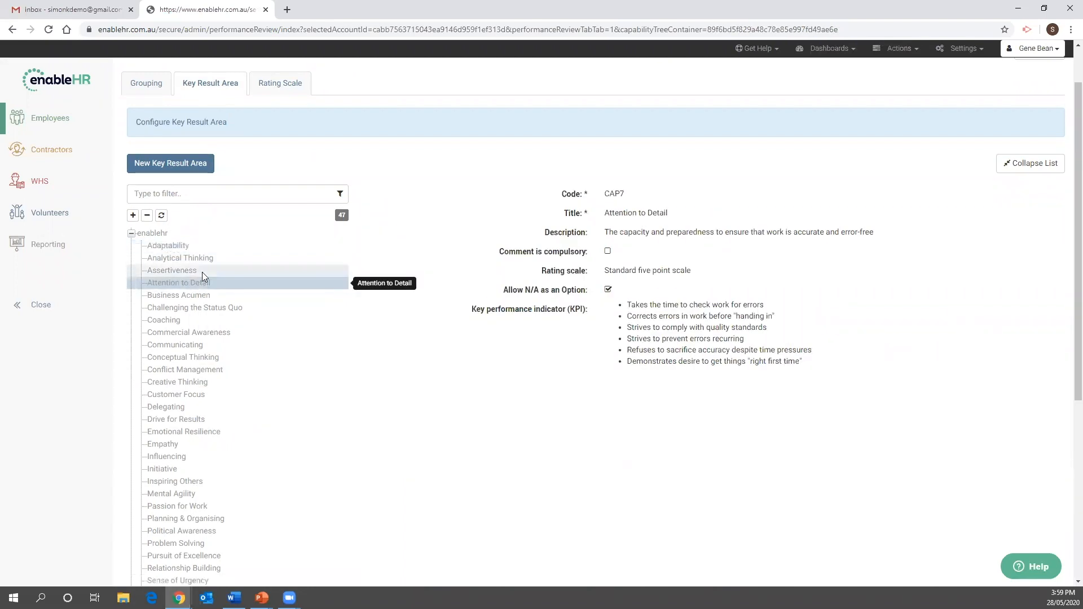
click(171, 307)
click(154, 231)
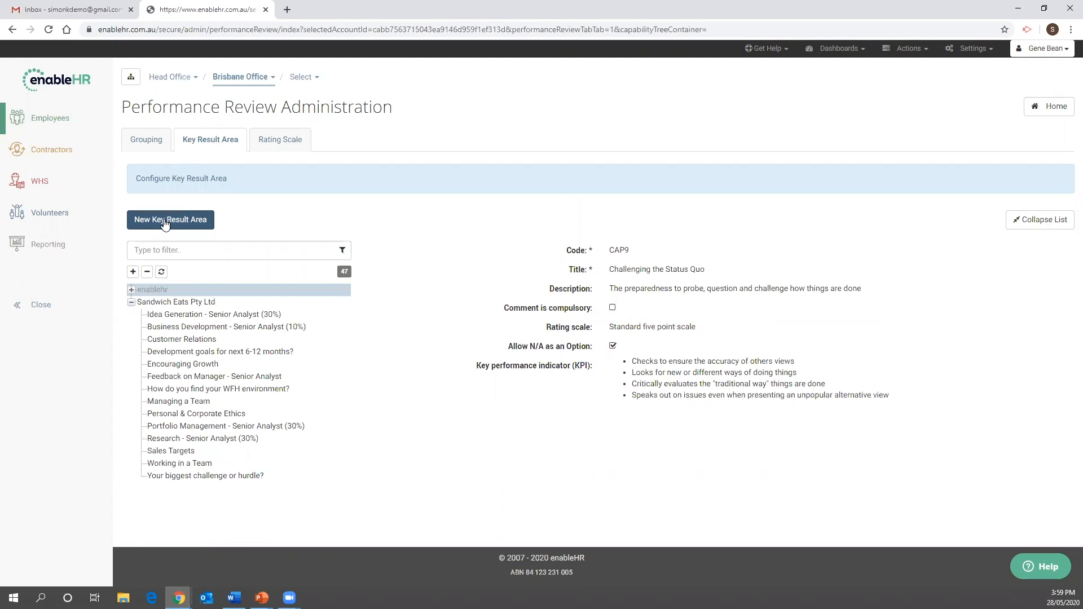
Step: Start a new key result area with the code WE and the title Working environment
click(165, 223)
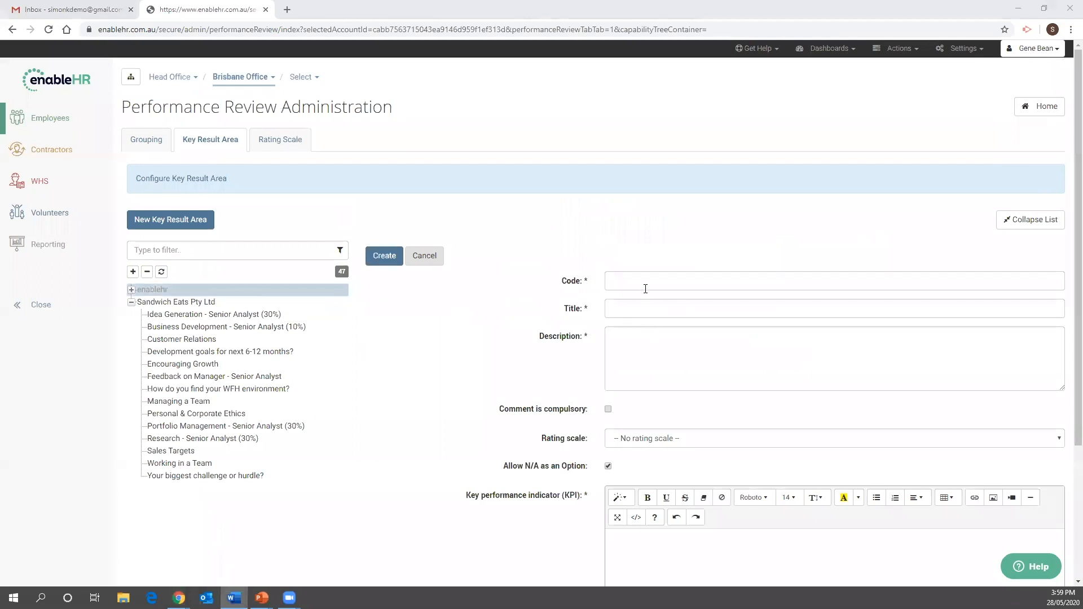
click(641, 278)
text(WE)
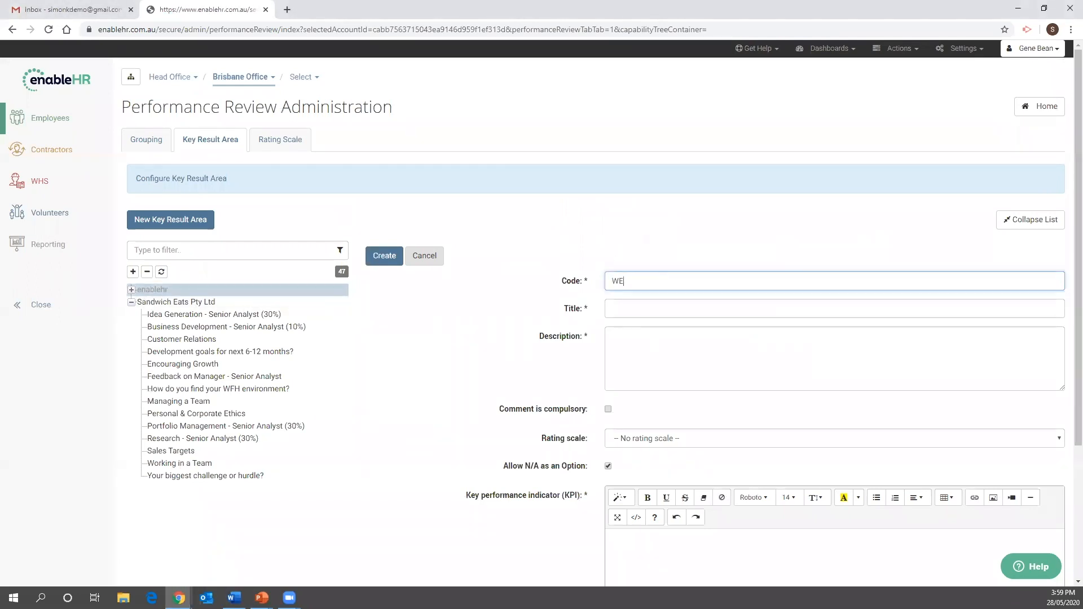
key(alt+Tab)
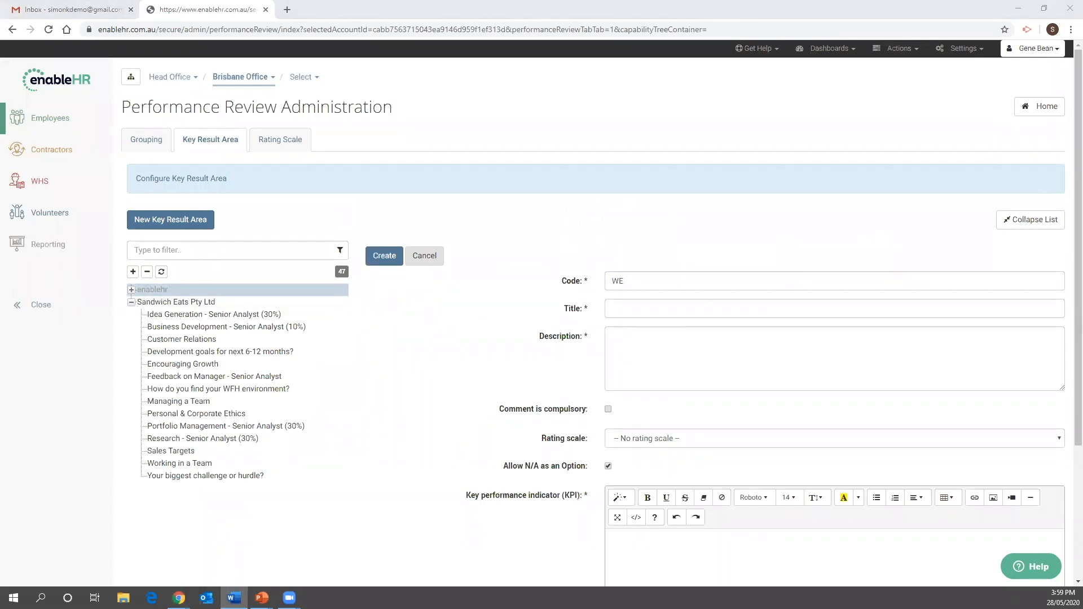
click(636, 308)
text(Working environment)
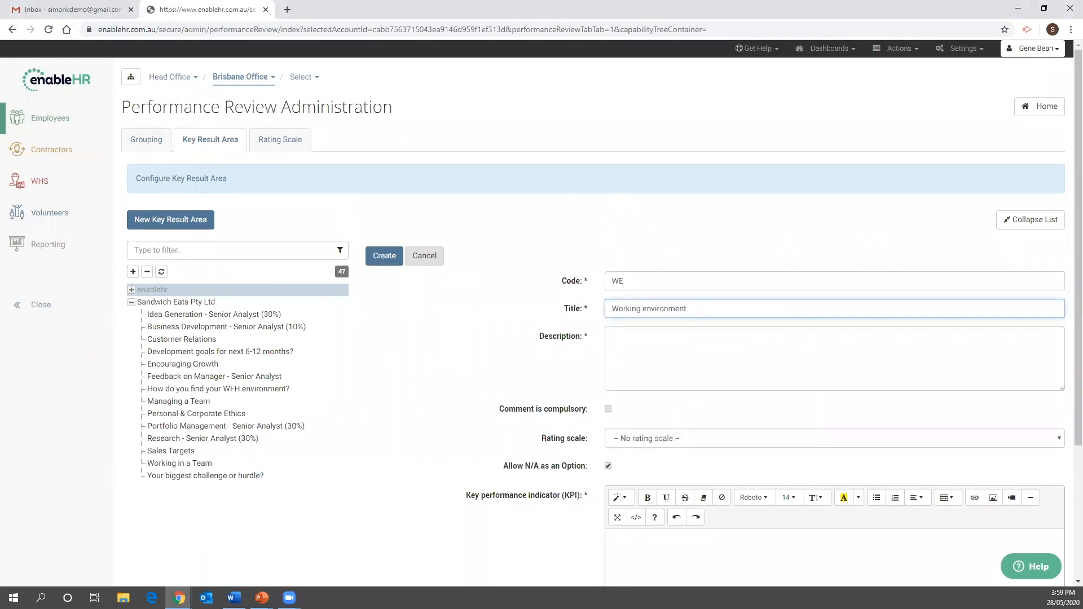
Step: Fill in the description with "Could you please rate your working environment and provide comments to support your rating."
key(alt+Tab)
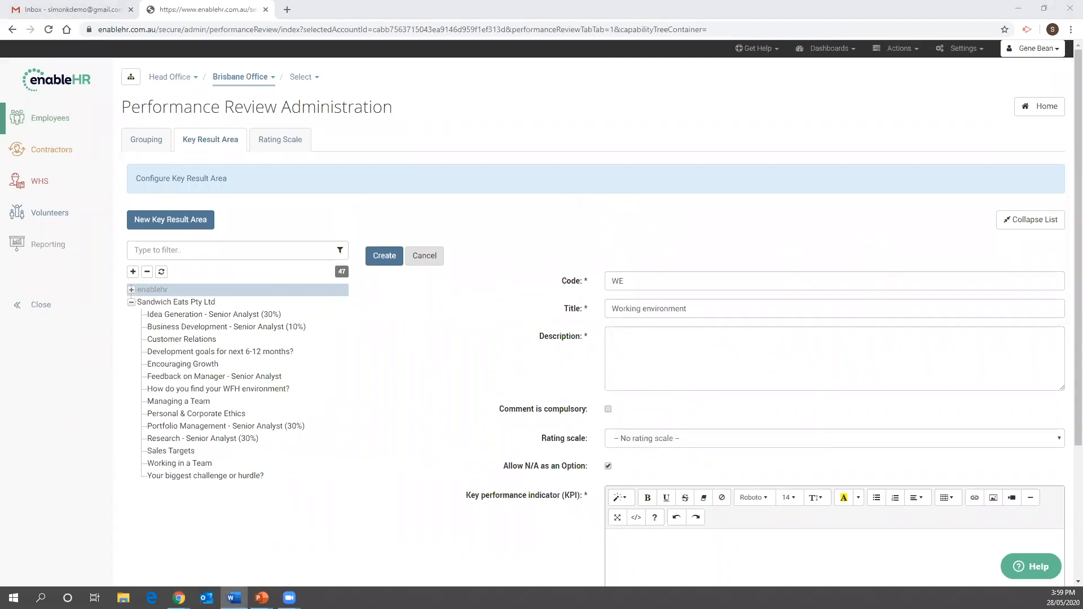
click(645, 332)
key(ctrl+v)
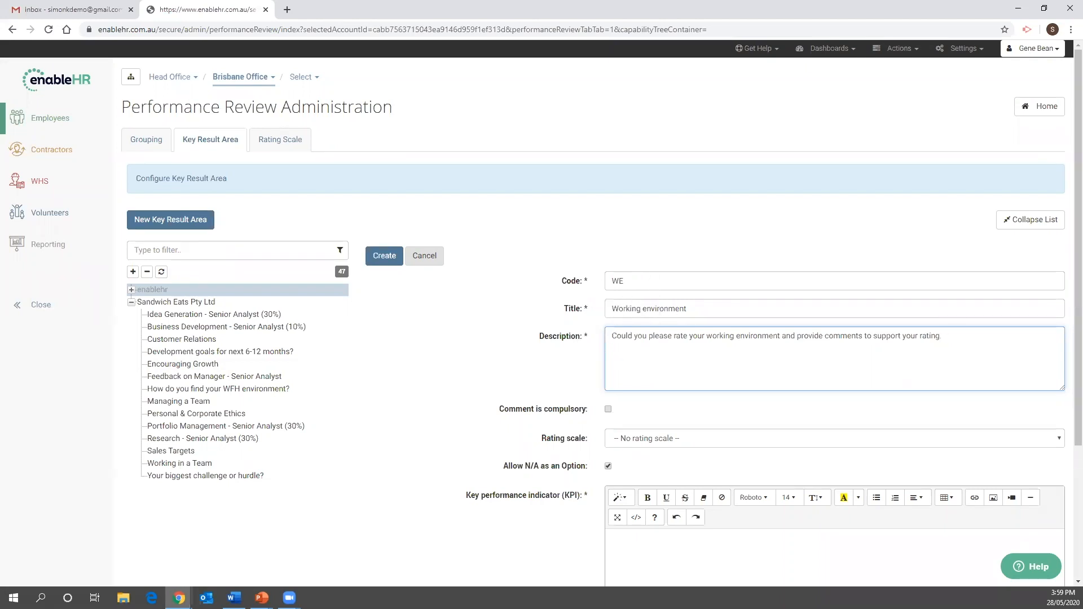
key(alt+Tab)
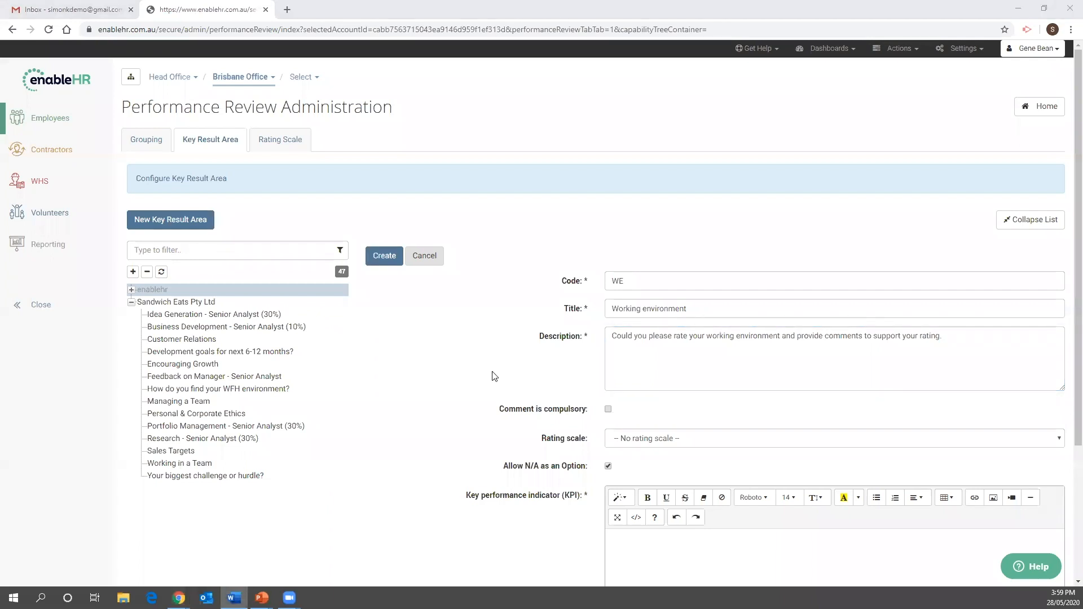
Step: Assign the Satisfactory /Unsatisfactory rating scale, make the comment compulsory and disallow N/A as an option
click(635, 440)
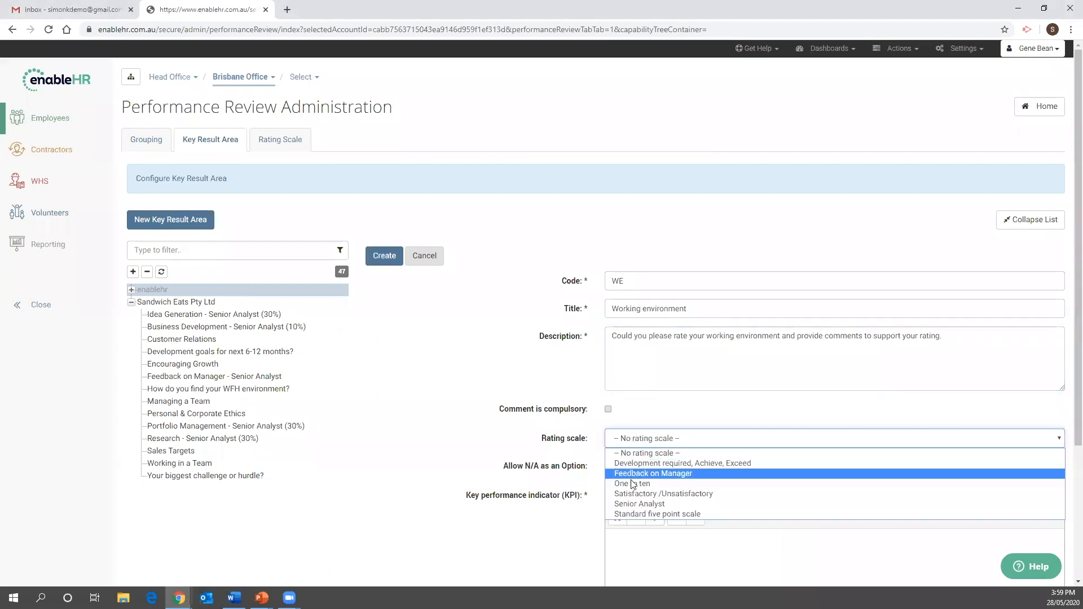
click(629, 494)
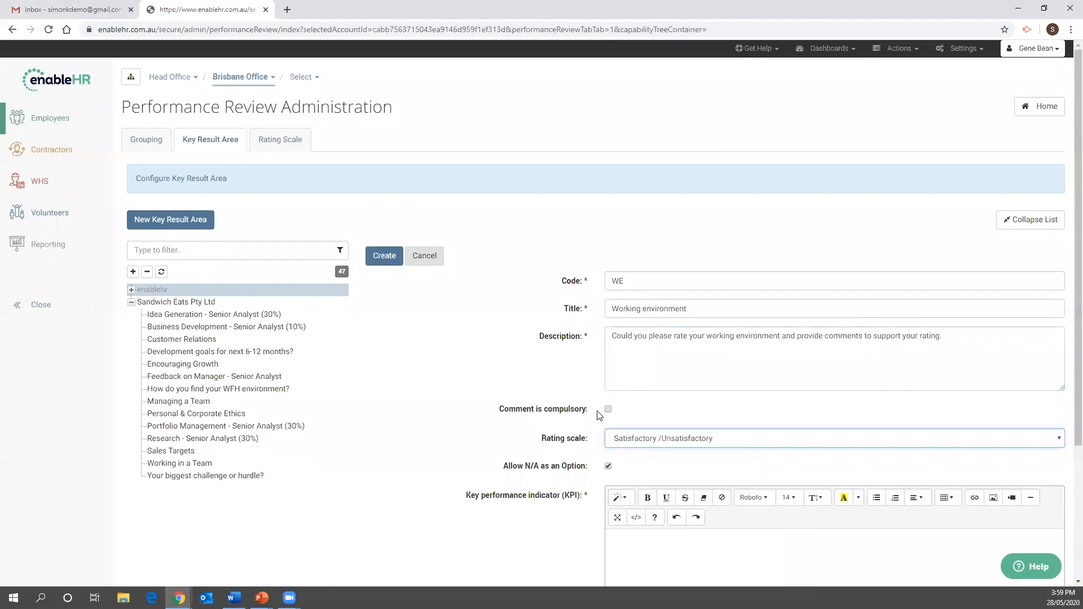
scroll(539, 361, down, 3)
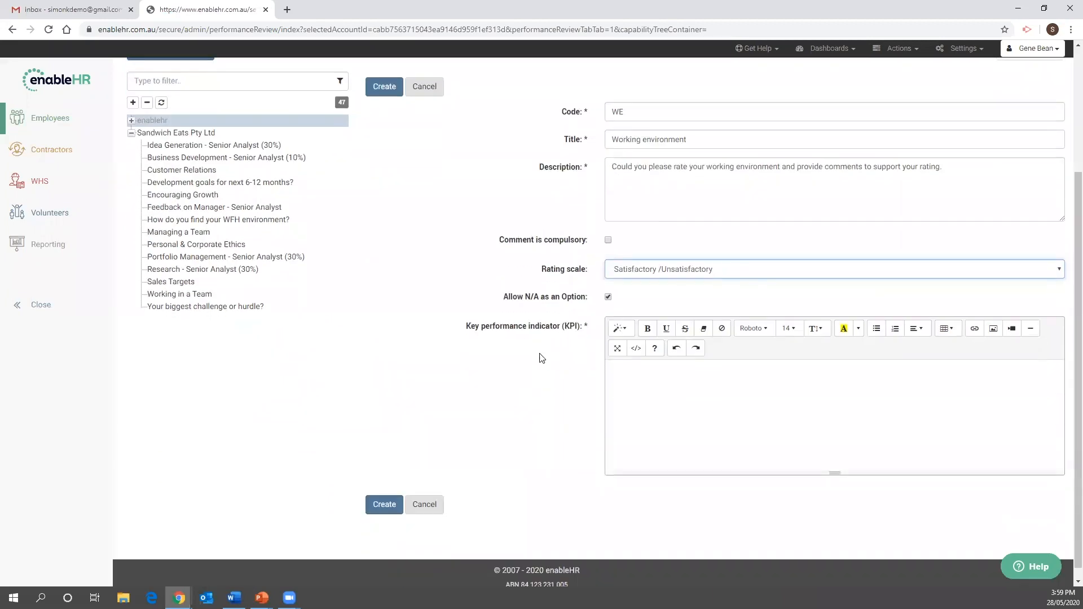
click(608, 240)
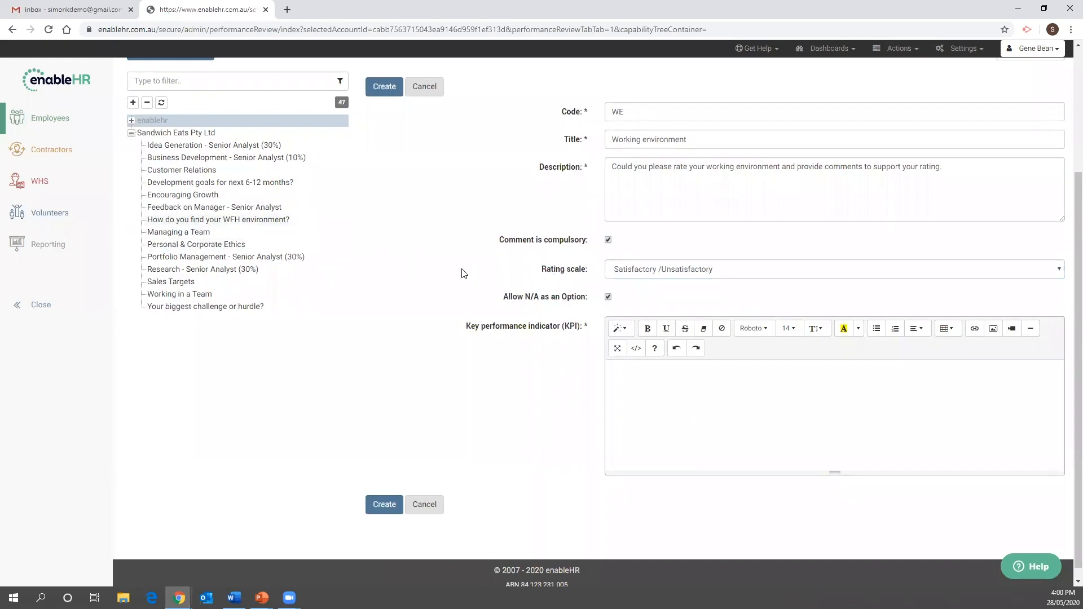
click(608, 297)
Step: Enter the KPI text "Please consider the following in your comments:" followed by Access to amenities, Noise level, Access to manager and Ability to focus
key(alt+Tab)
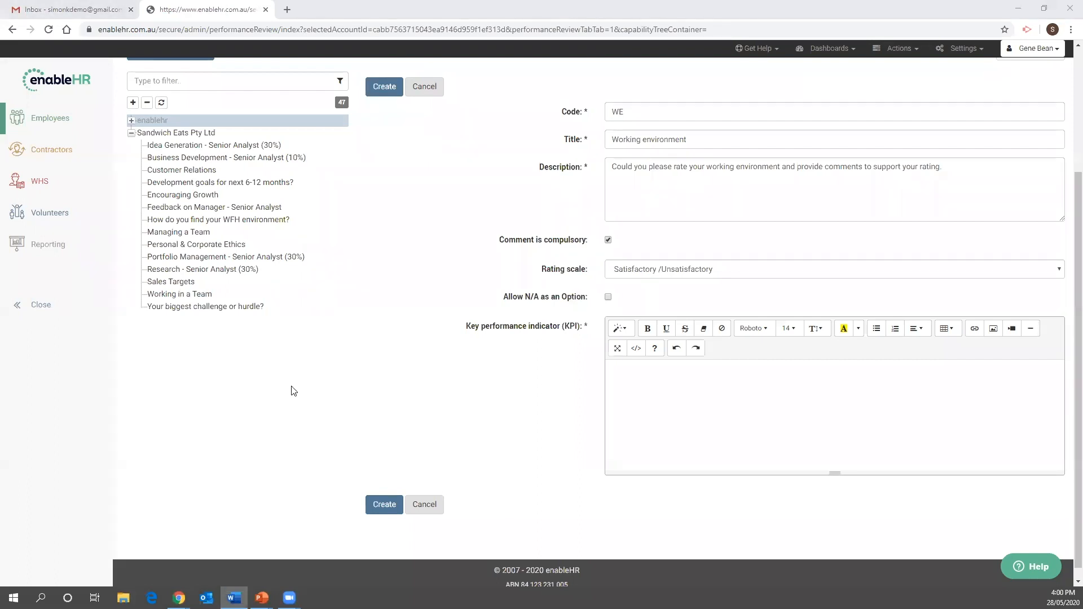
click(658, 395)
text(Please consider the following in your comments: Access to amenities Noise level Access to manager Ability to focus)
Step: Format the four KPI considerations as a bulleted list and create the key result area
drag(670, 439, 607, 385)
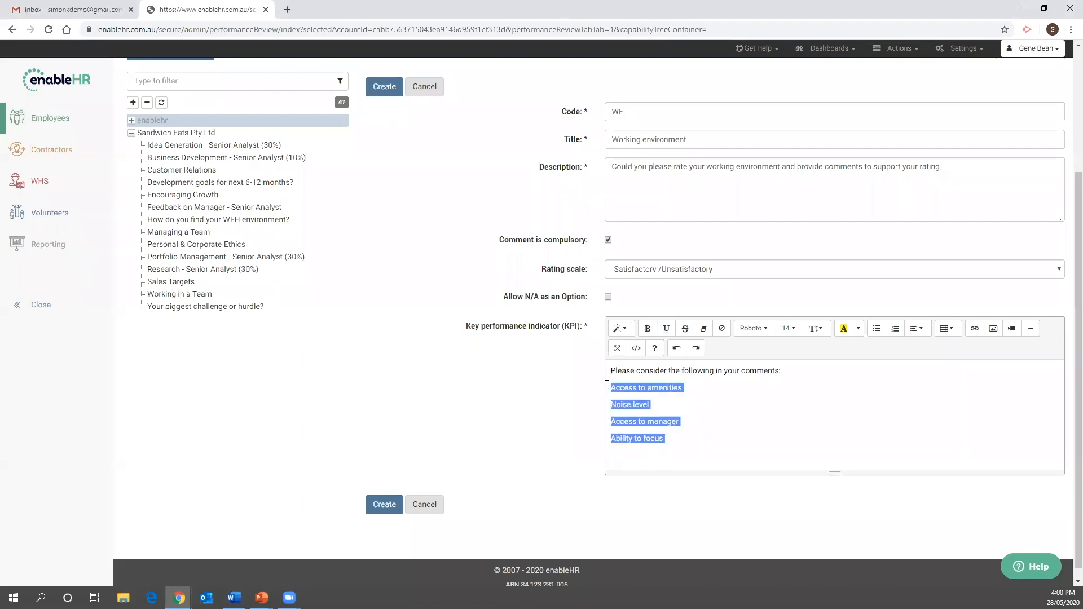
click(876, 329)
click(701, 411)
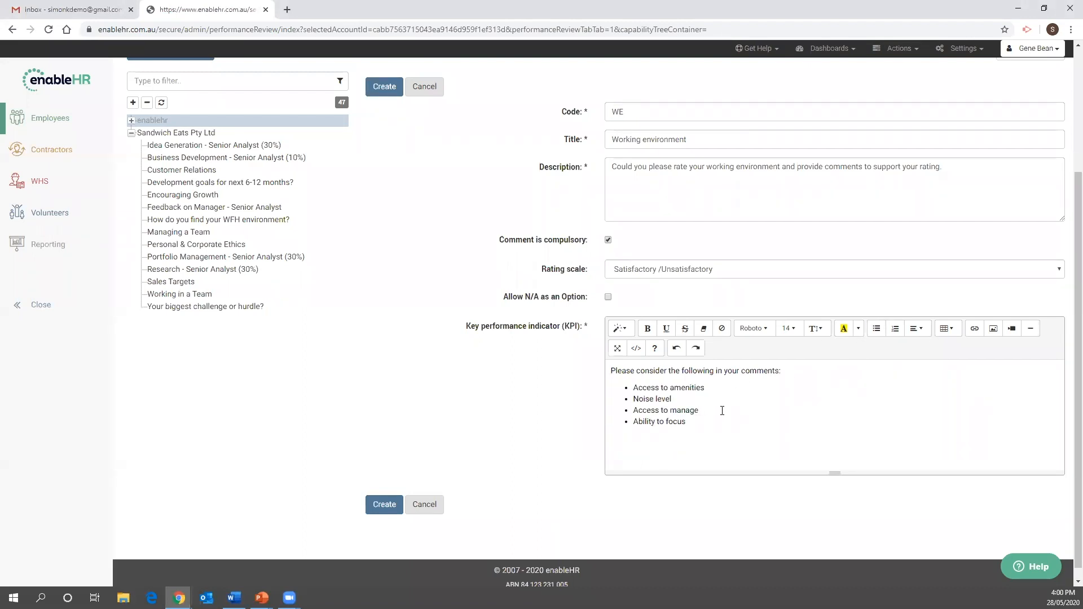
click(386, 504)
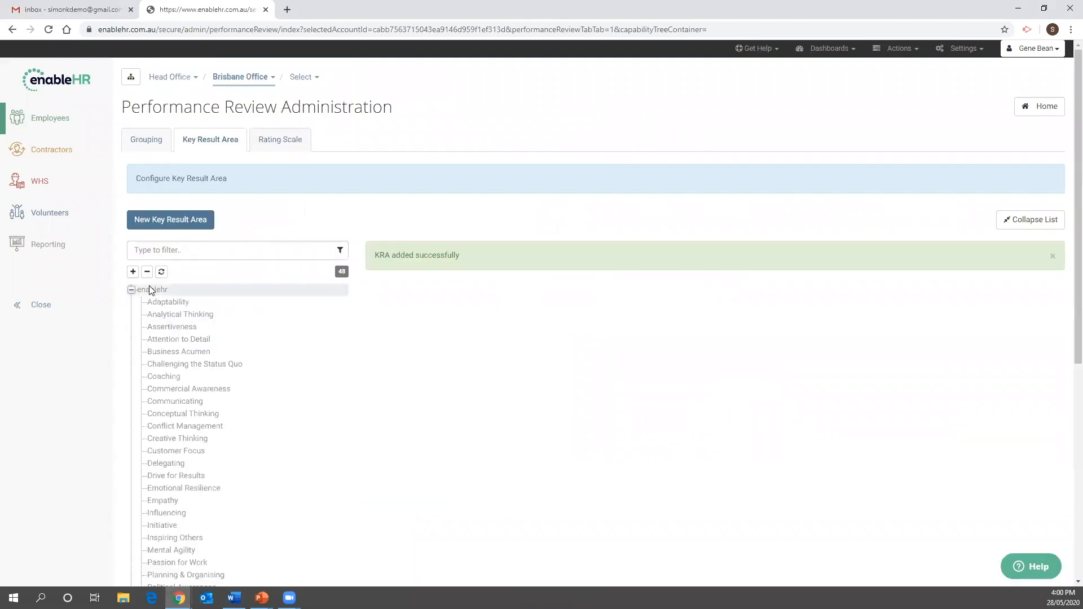
click(130, 291)
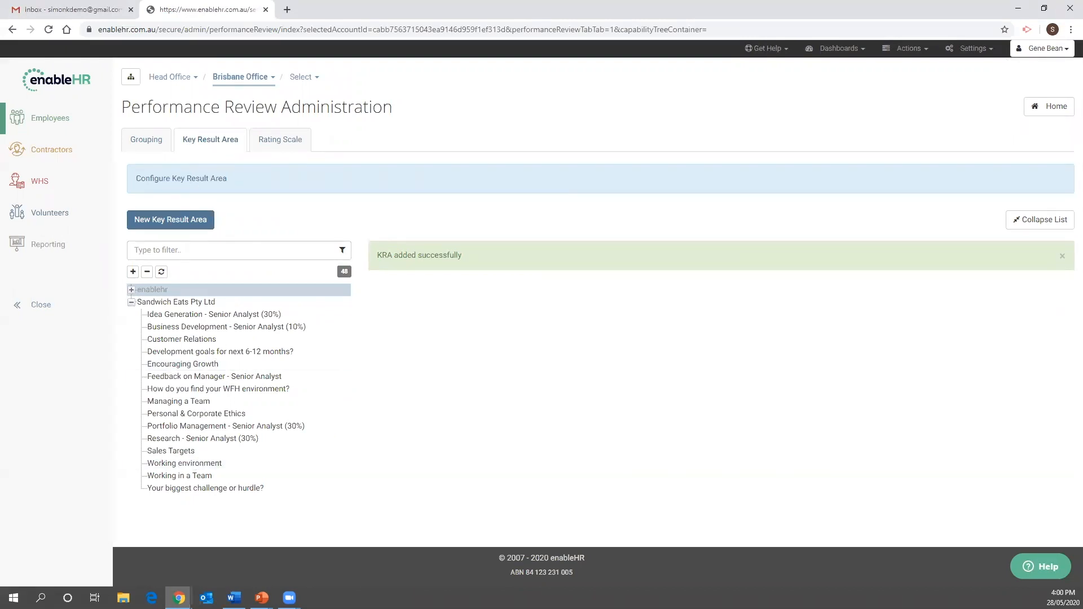
Step: Open the groupings and examine the Code, Parent and Multiplier settings offered for a new grouping
click(144, 138)
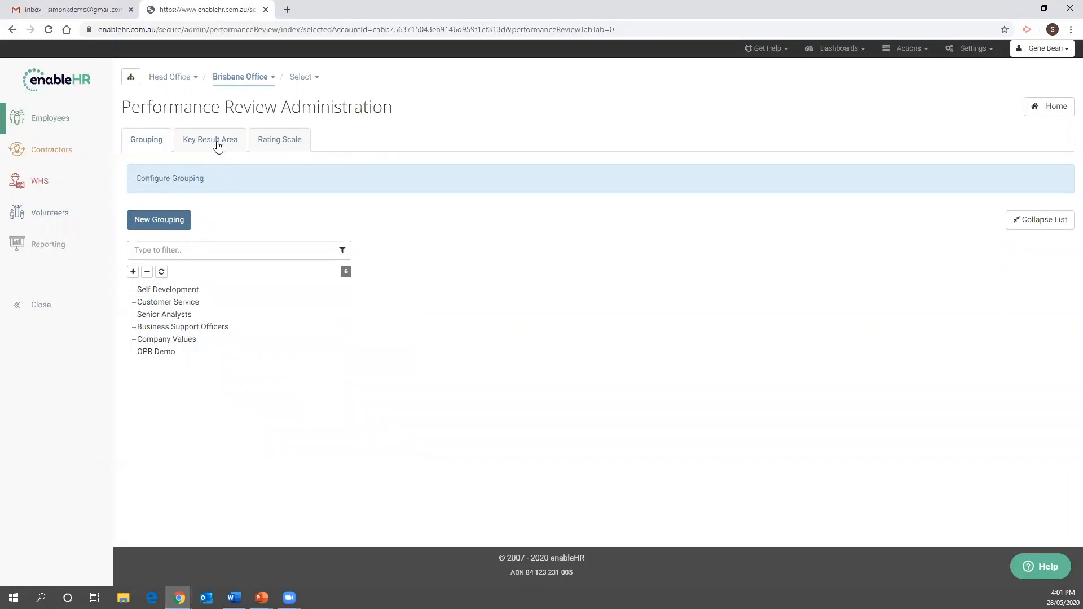
click(170, 222)
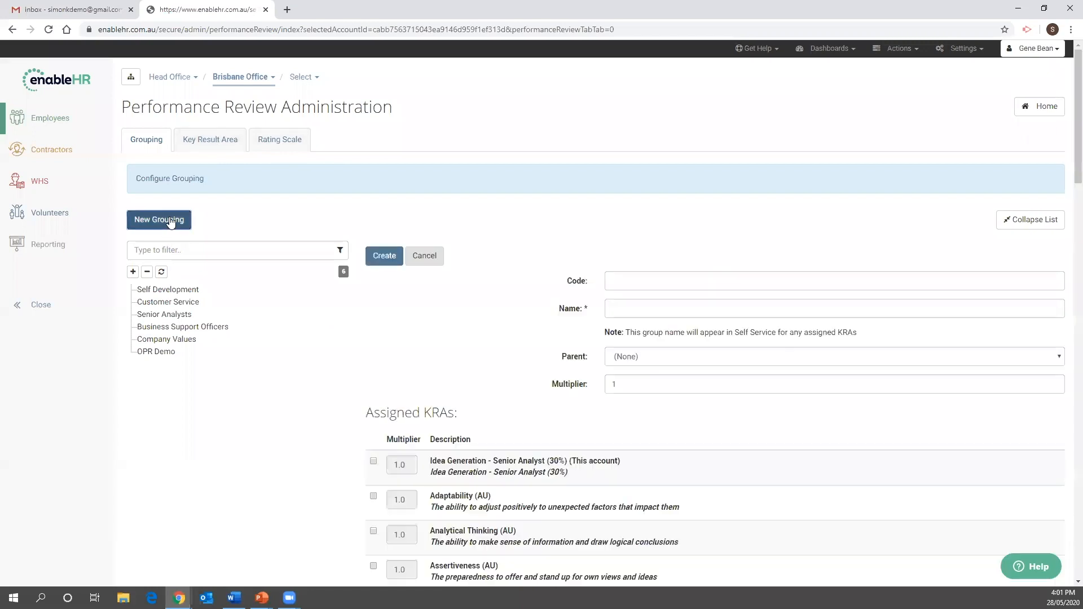
click(622, 281)
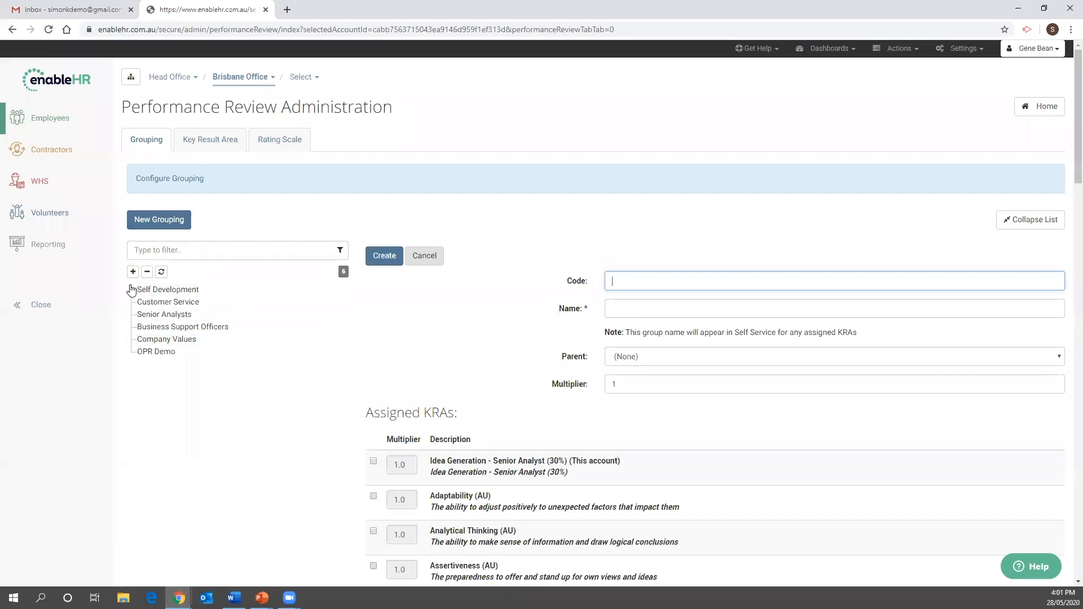
click(625, 358)
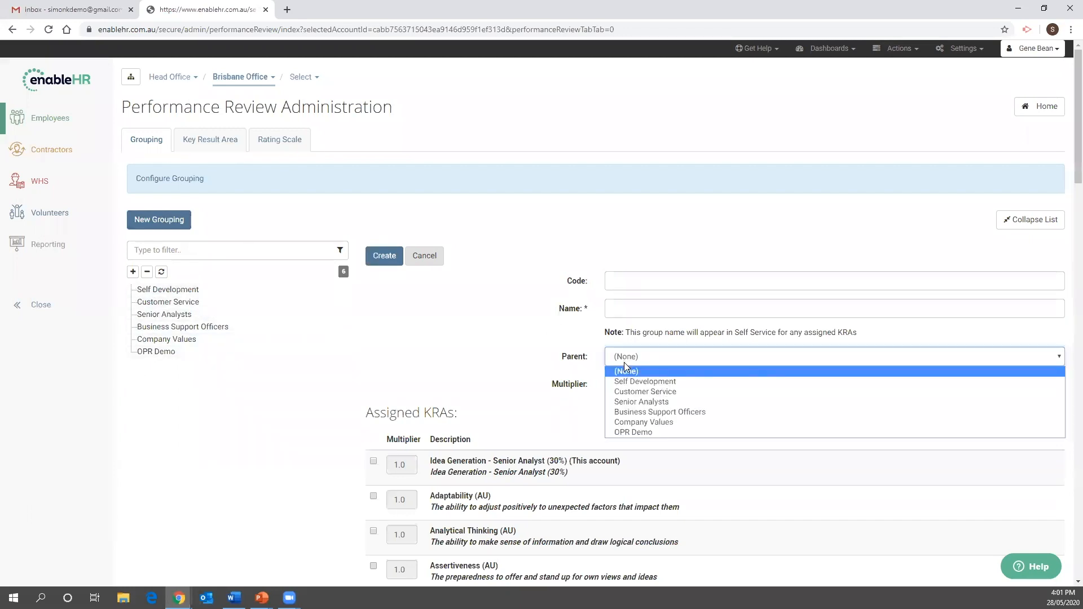
click(543, 354)
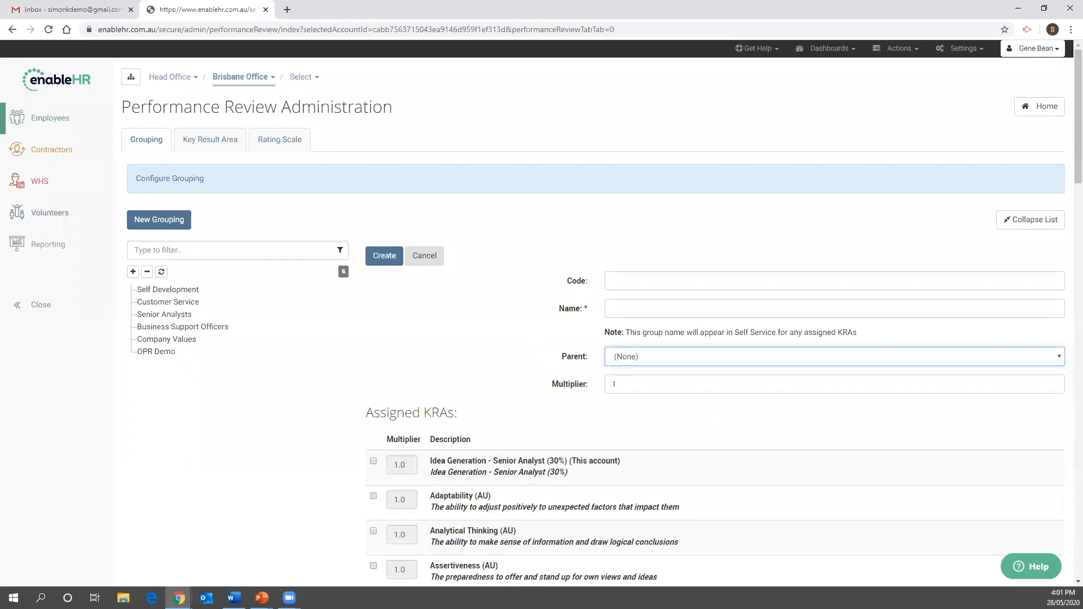
click(627, 383)
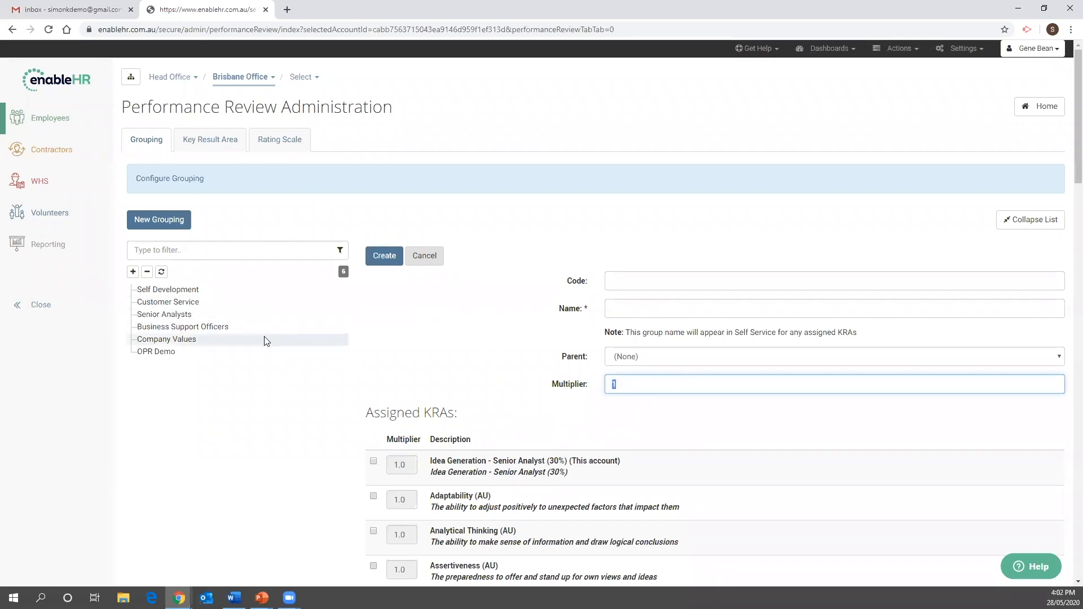
click(270, 311)
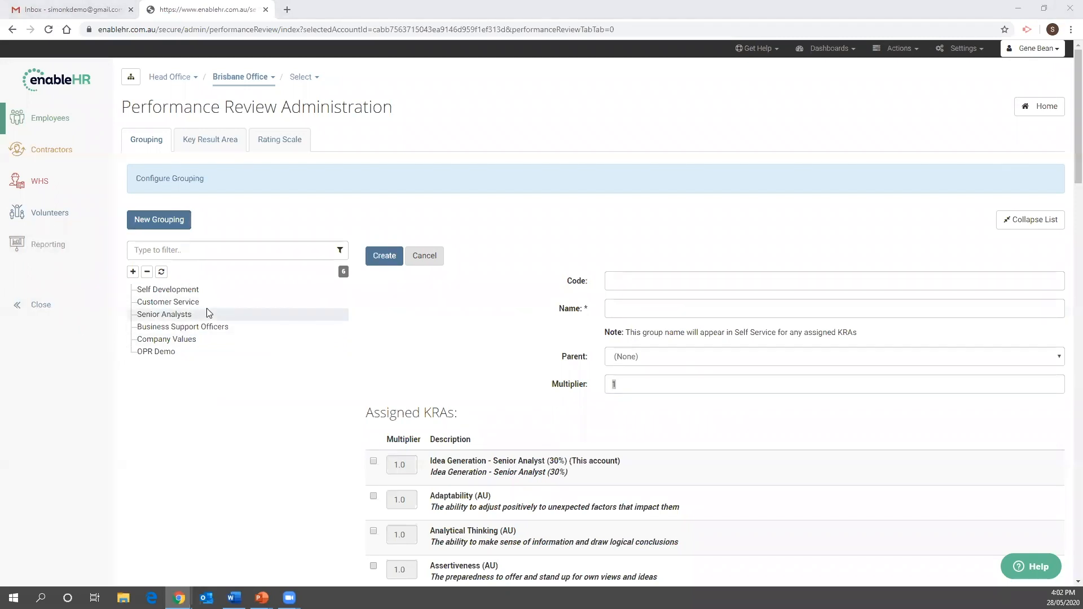
Step: Assign the Working environment KRA to the Business Support Officers grouping and save the update
click(165, 327)
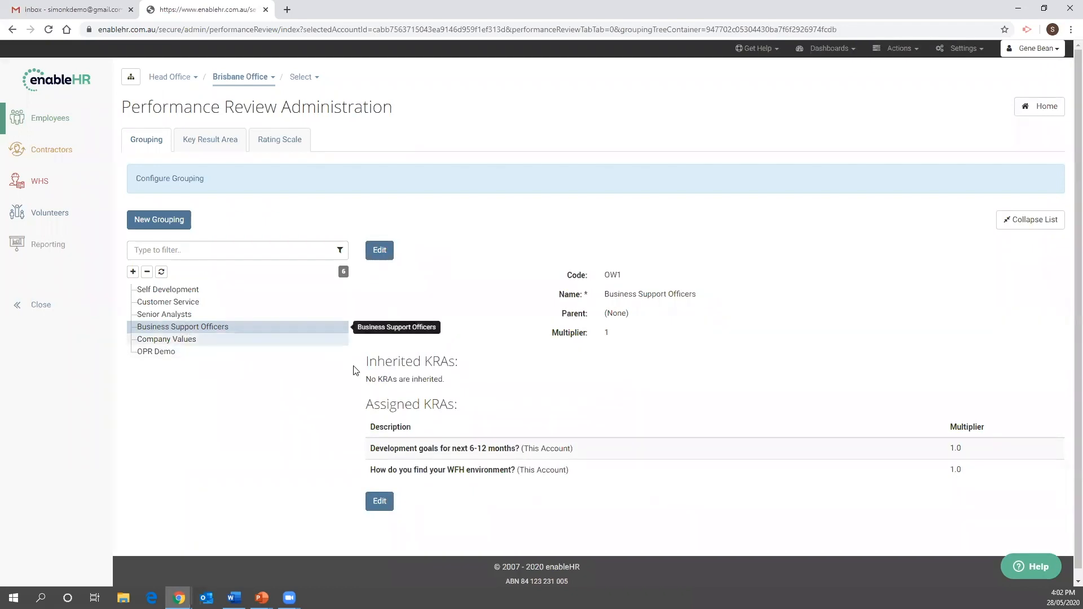
click(380, 251)
scroll(429, 354, down, 10)
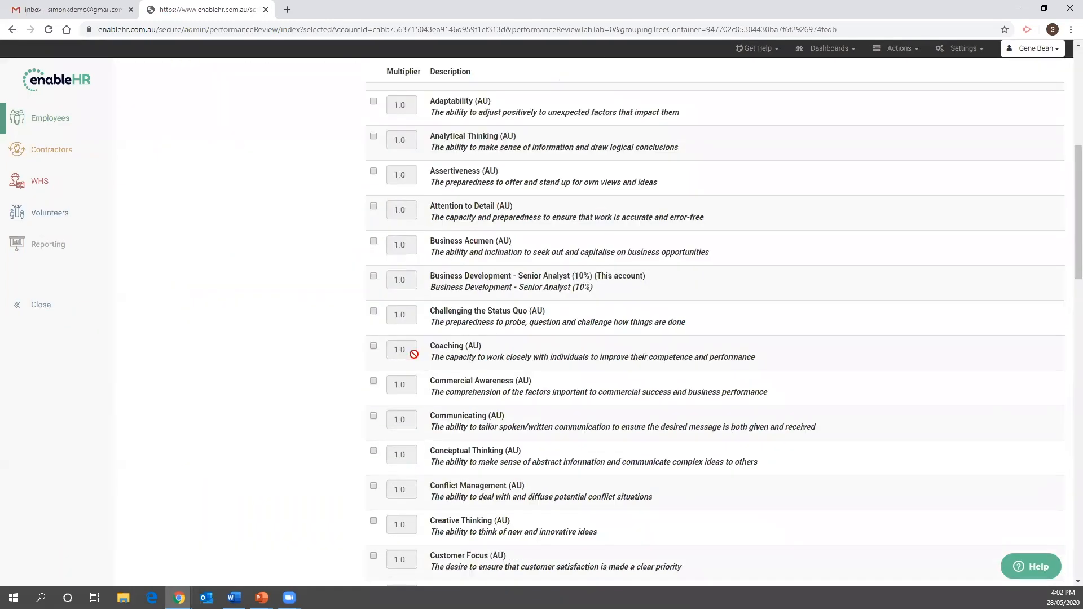
scroll(414, 354, down, 15)
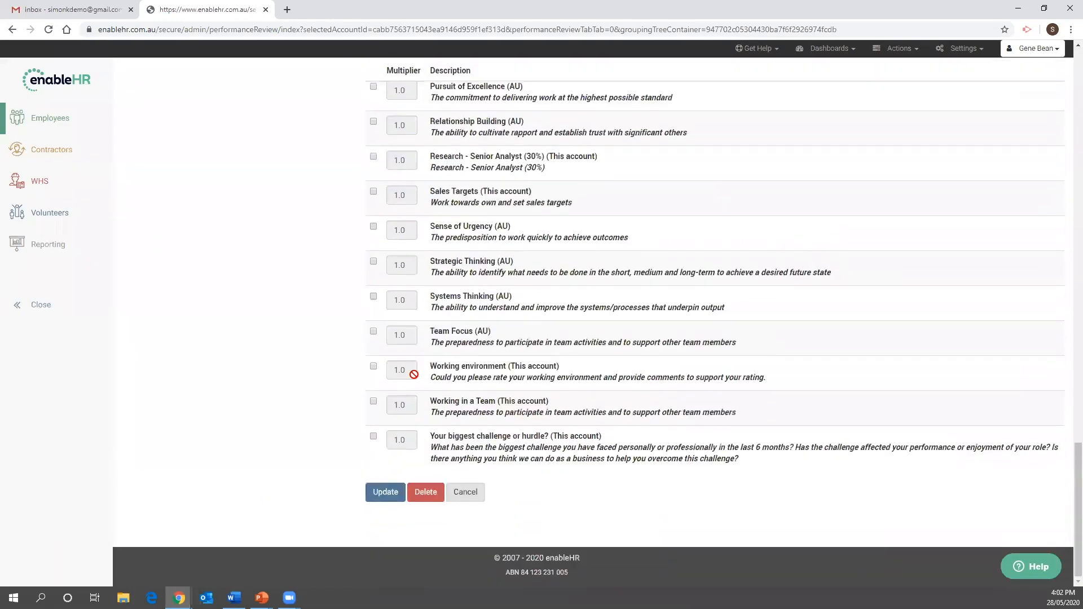
click(373, 366)
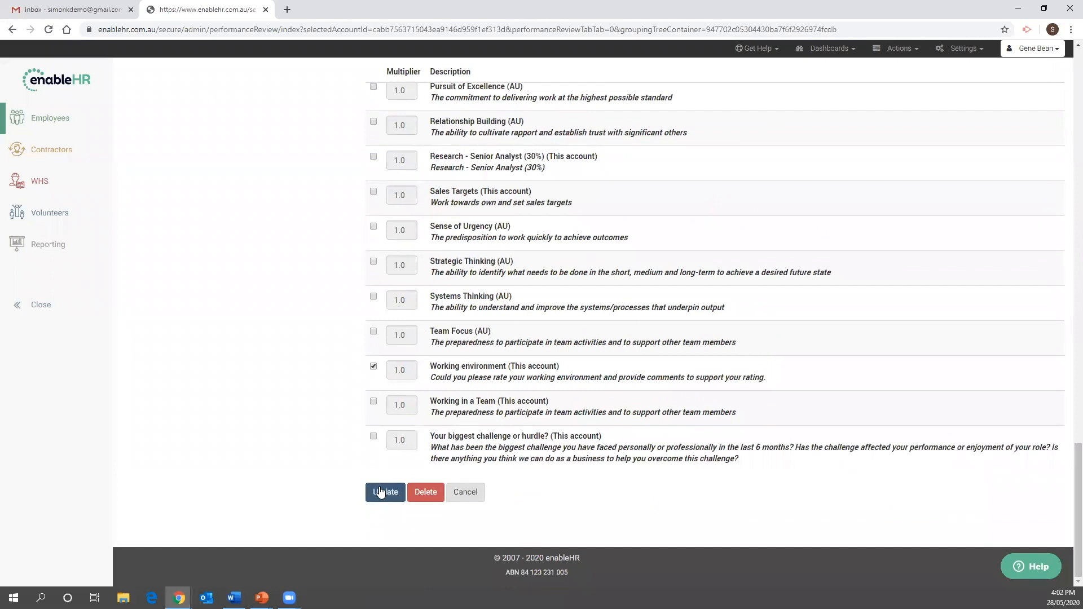
click(377, 493)
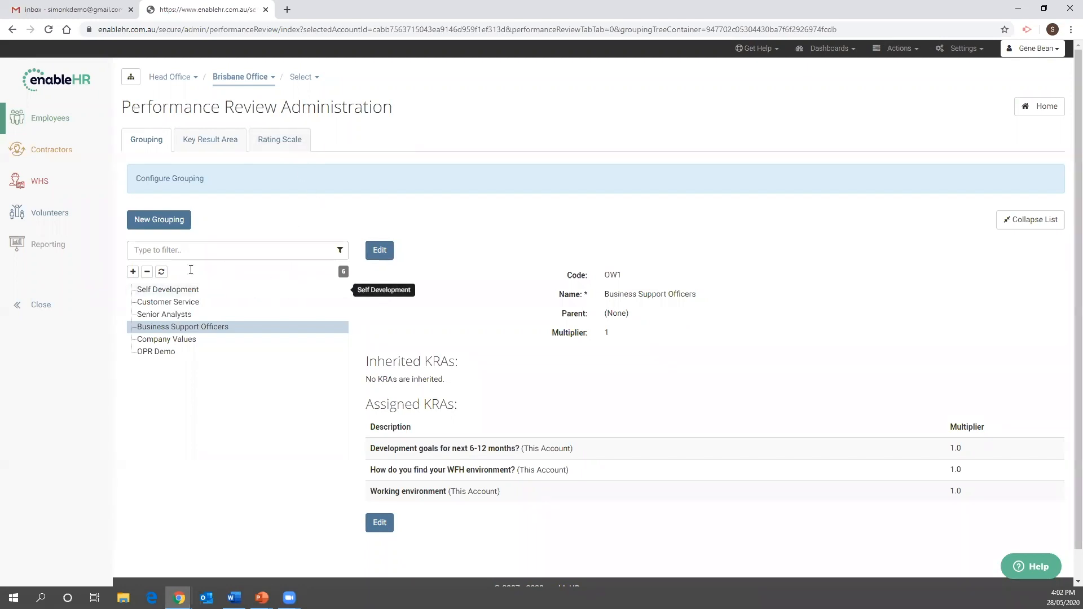
Step: Open the Business Support Officer's employee file and show the key result areas under performance reviews
click(53, 123)
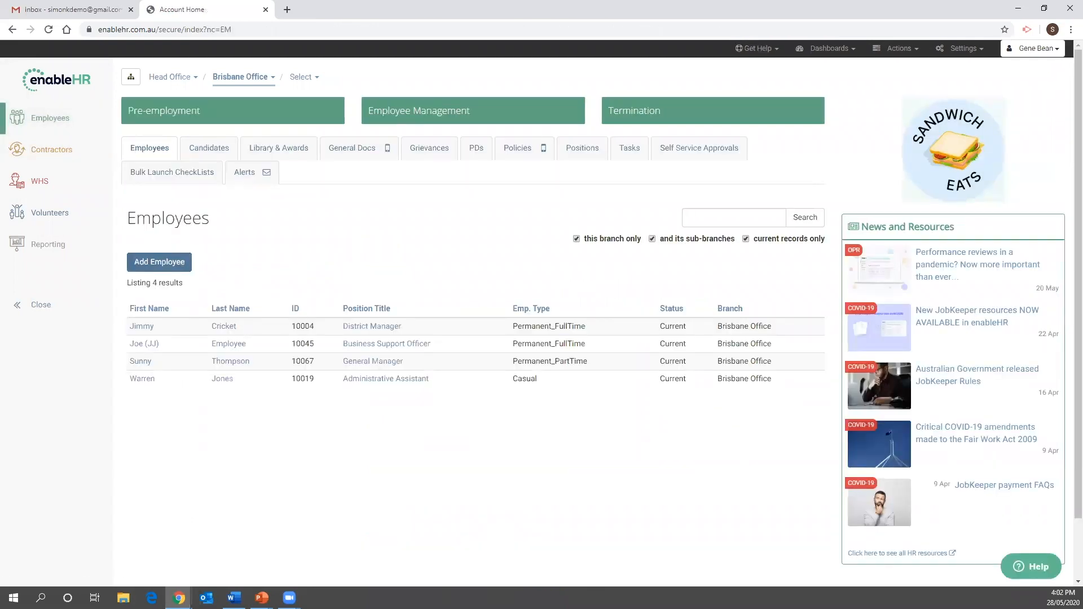
click(144, 345)
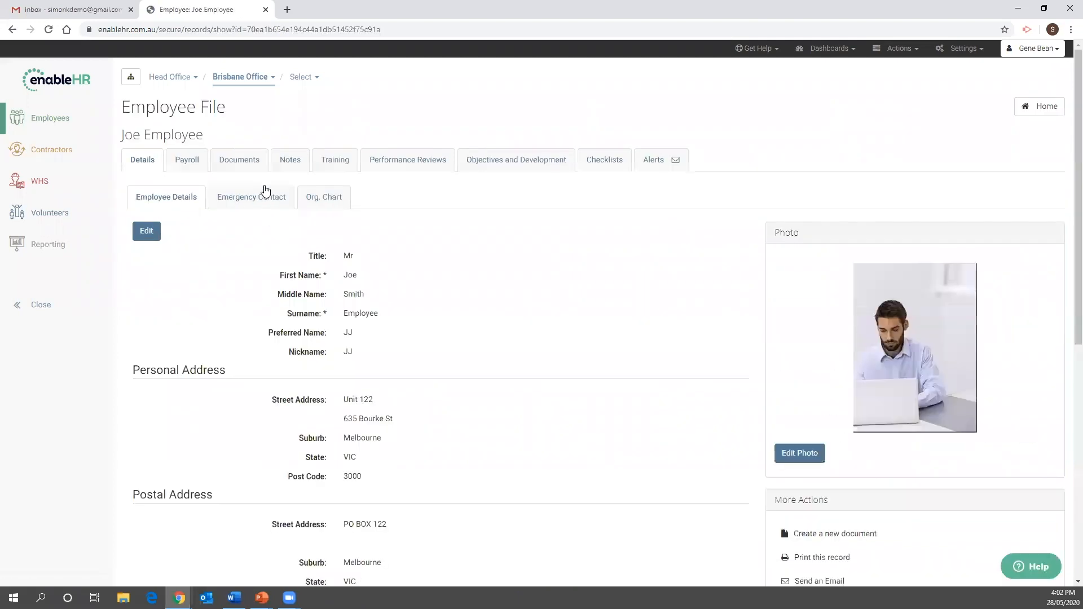
click(393, 163)
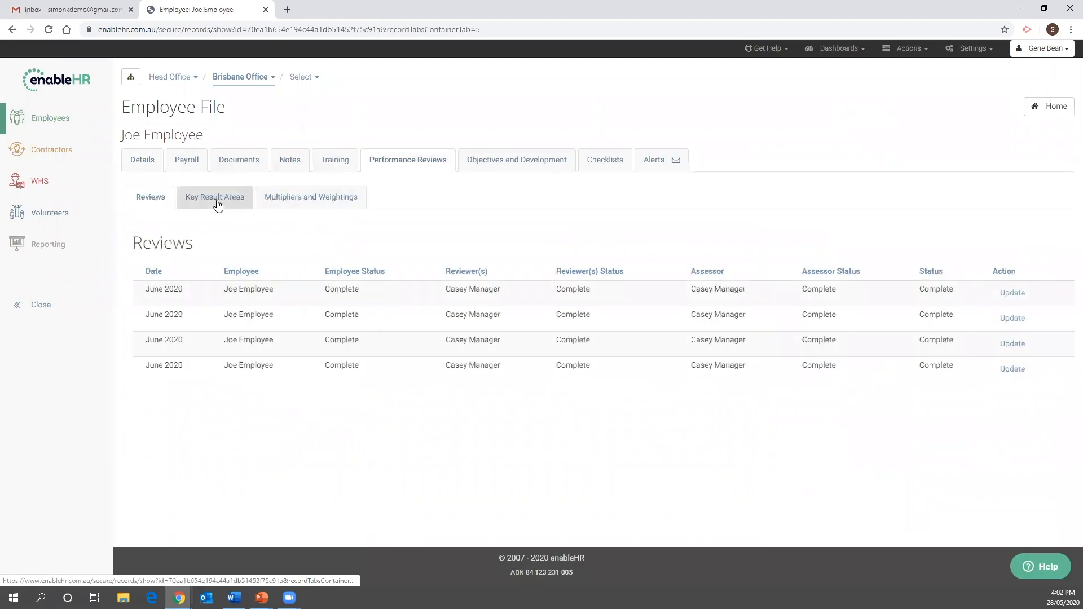
click(218, 204)
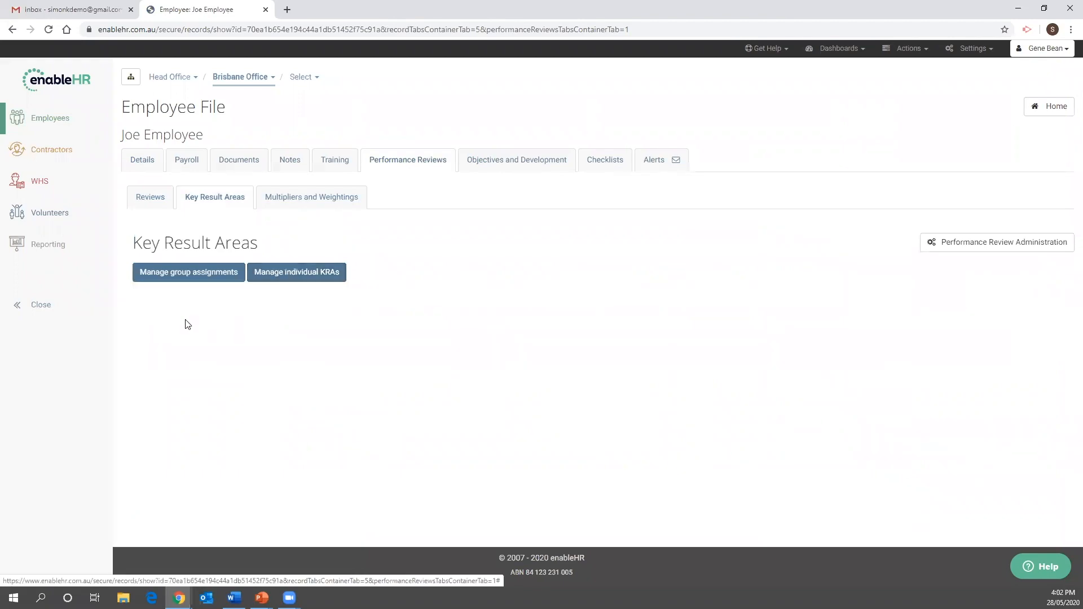
Step: Examine the list of individual KRAs that can be assigned to this employee
click(310, 276)
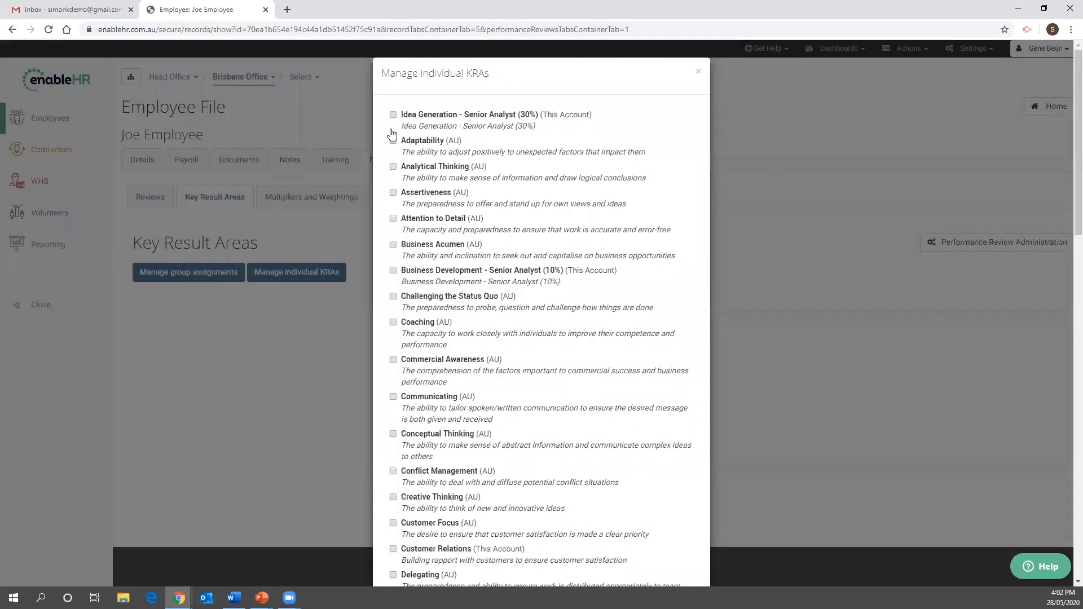
click(393, 114)
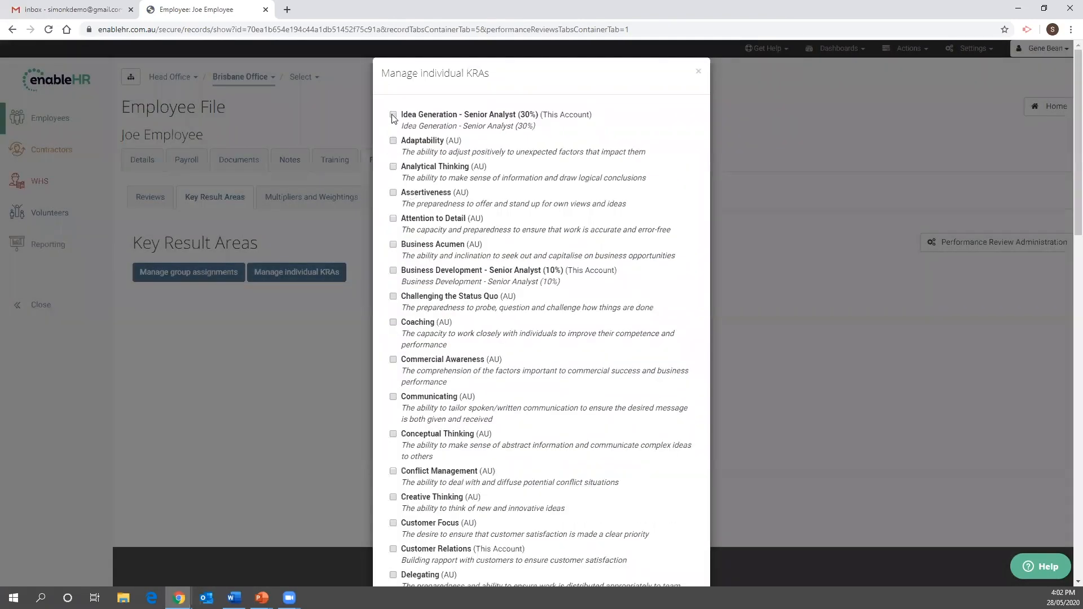
click(393, 166)
scroll(427, 278, down, 7)
scroll(449, 291, down, 10)
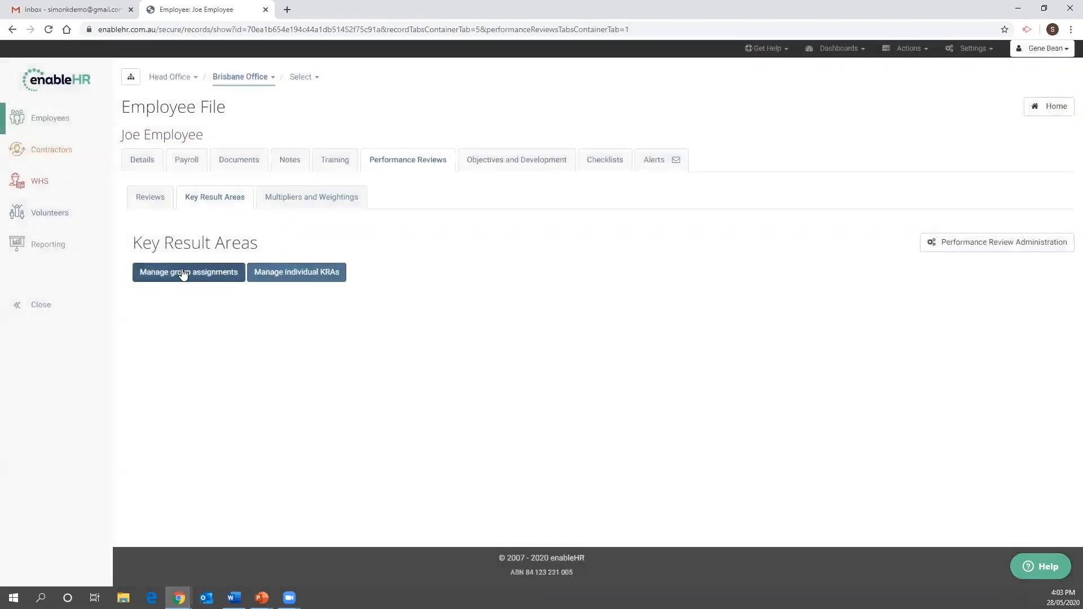
Step: Assign the Business Support Officers KRA group to the employee through the group assignments
click(181, 276)
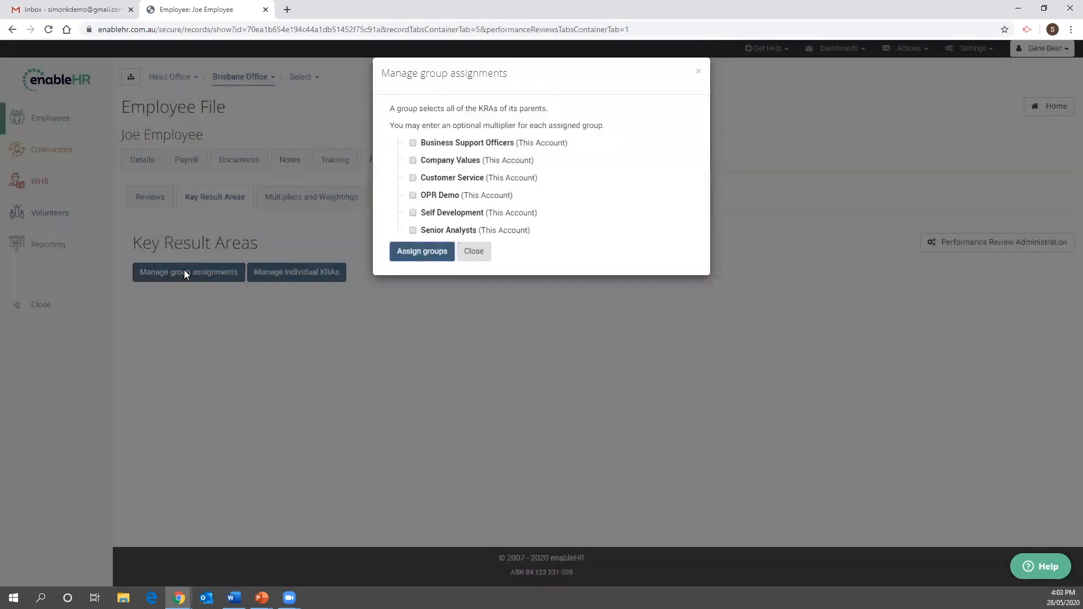
click(413, 144)
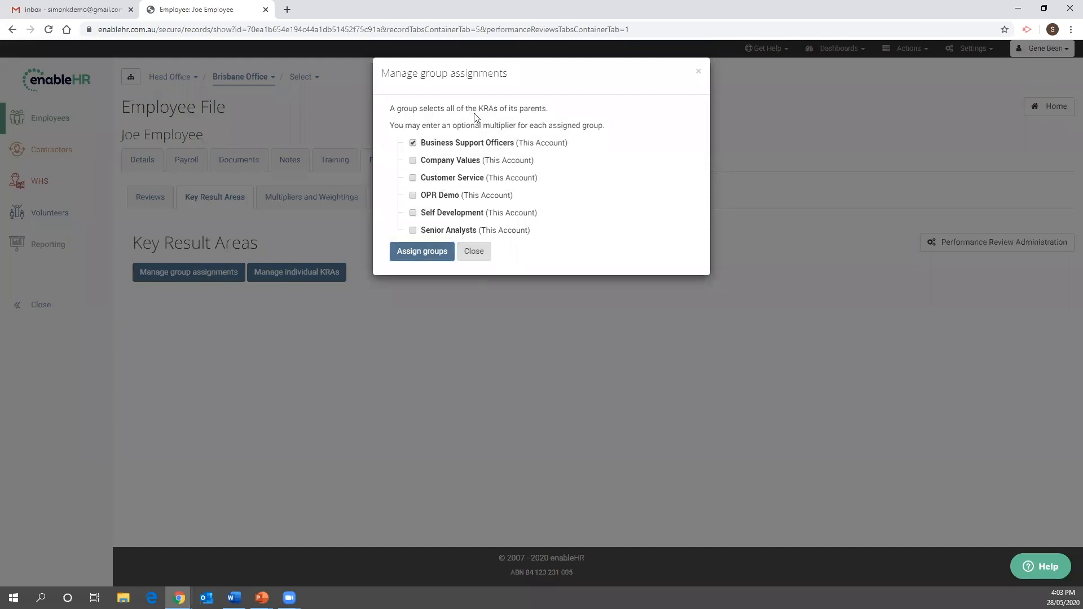
click(439, 249)
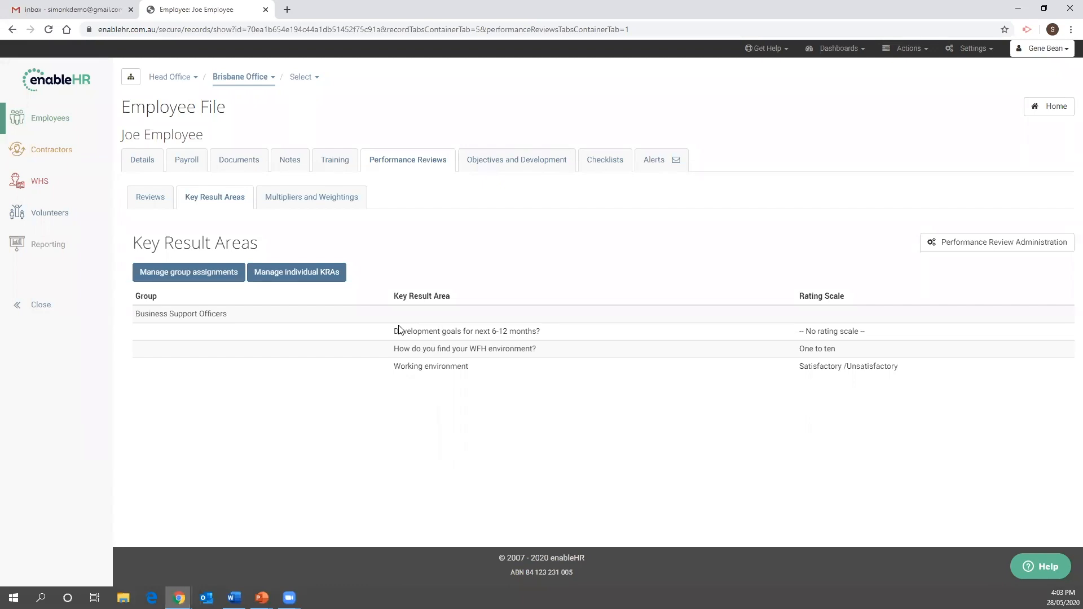
Step: Start a Strategic objective titled "Innovation of process" under the employee's objectives and development
click(502, 166)
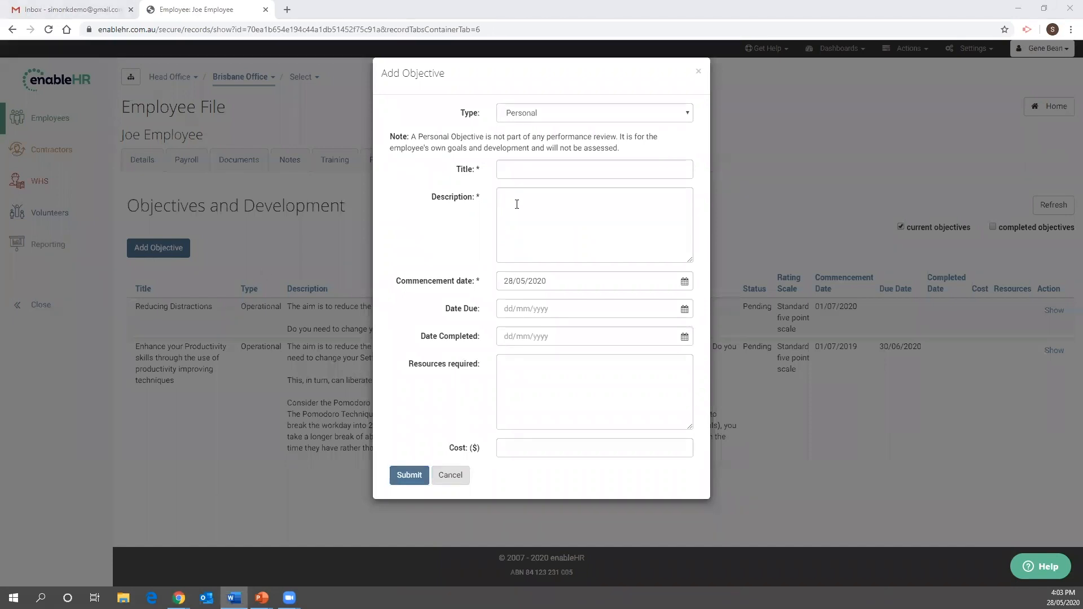
click(540, 114)
click(526, 148)
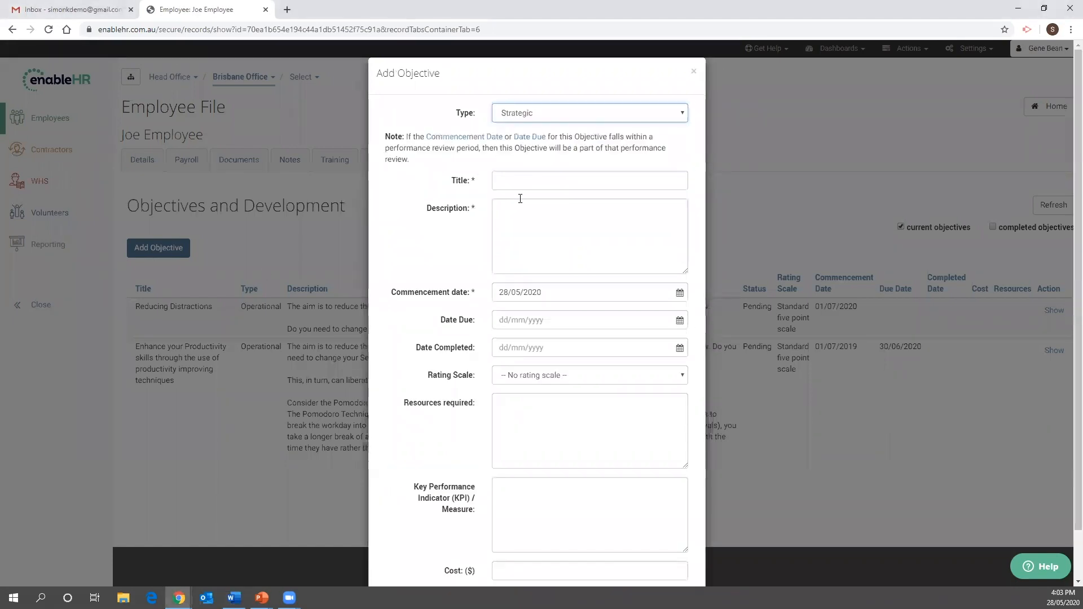
click(523, 375)
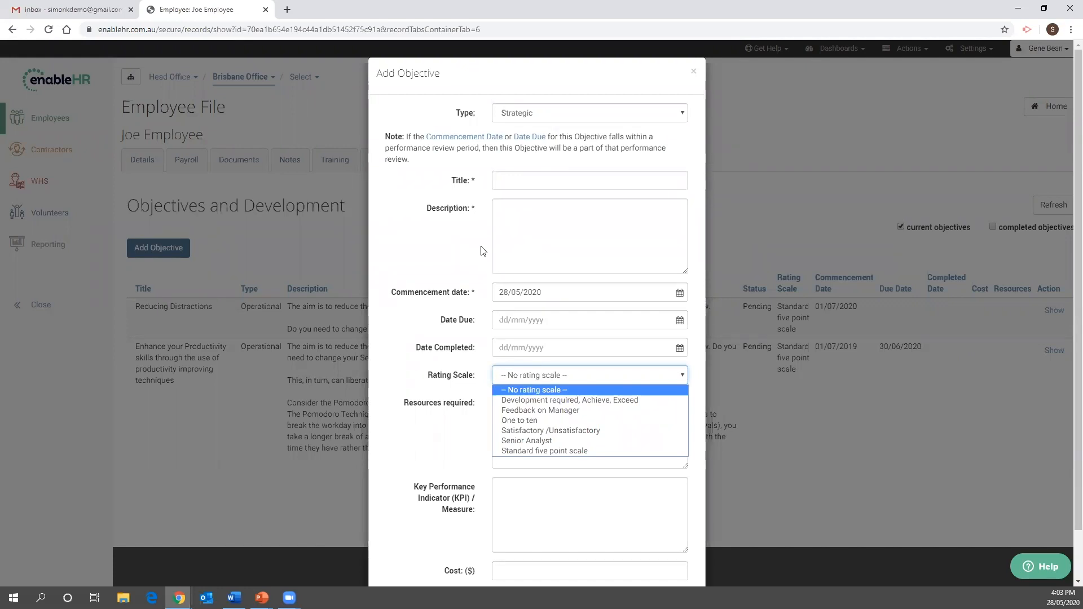
click(517, 179)
text(Innovation of process)
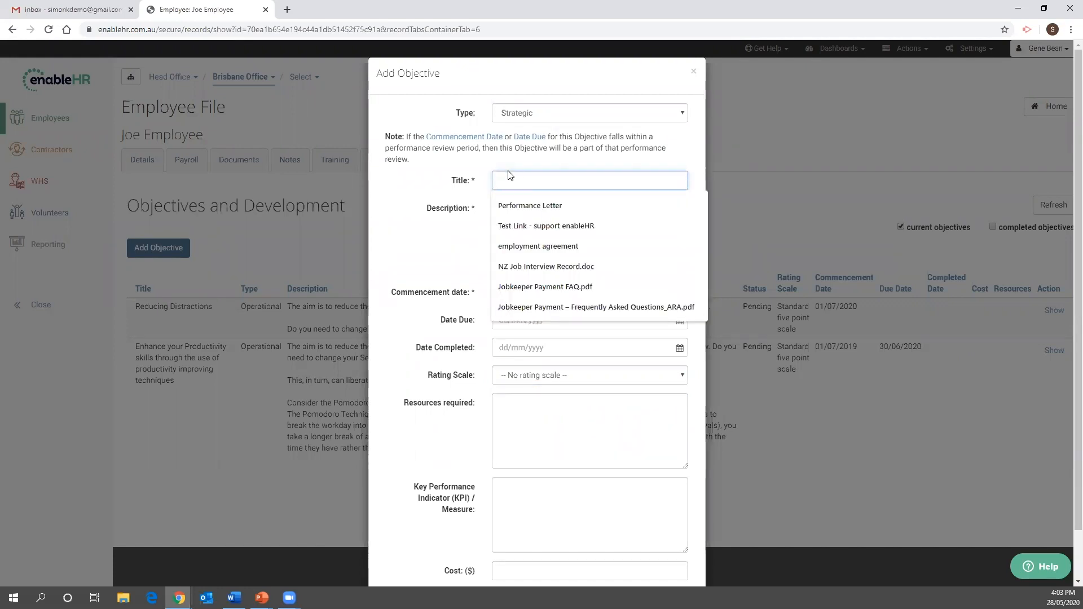
Step: Describe the objective as "Undergo methodologies to identify areas of improvement in current work processes by identifying and removing waste and variation"
key(alt+Tab)
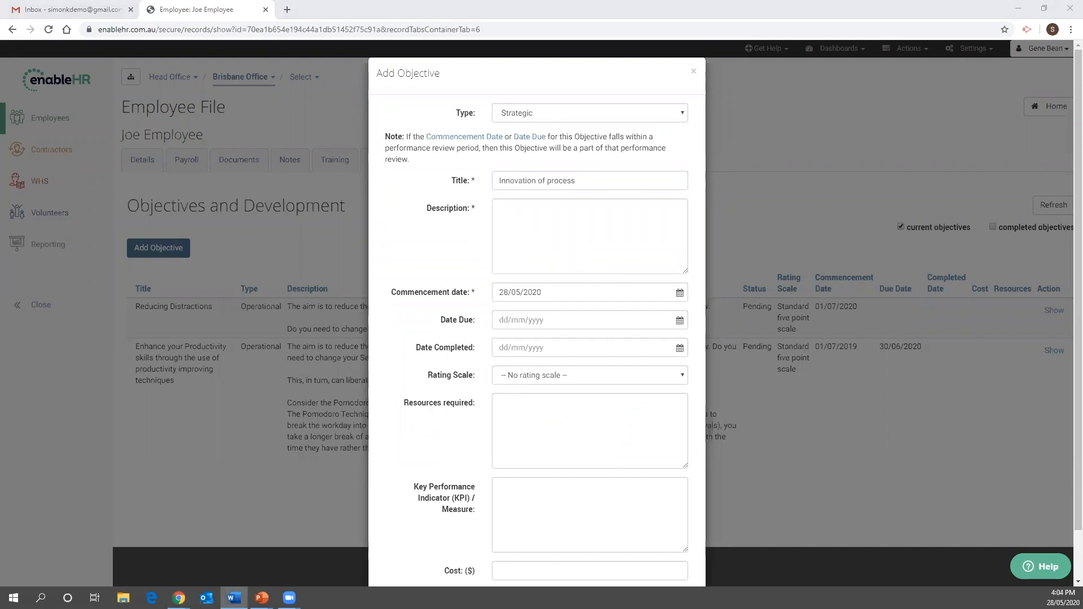
click(507, 227)
text(by)
key(BackSpace)
key(BackSpace)
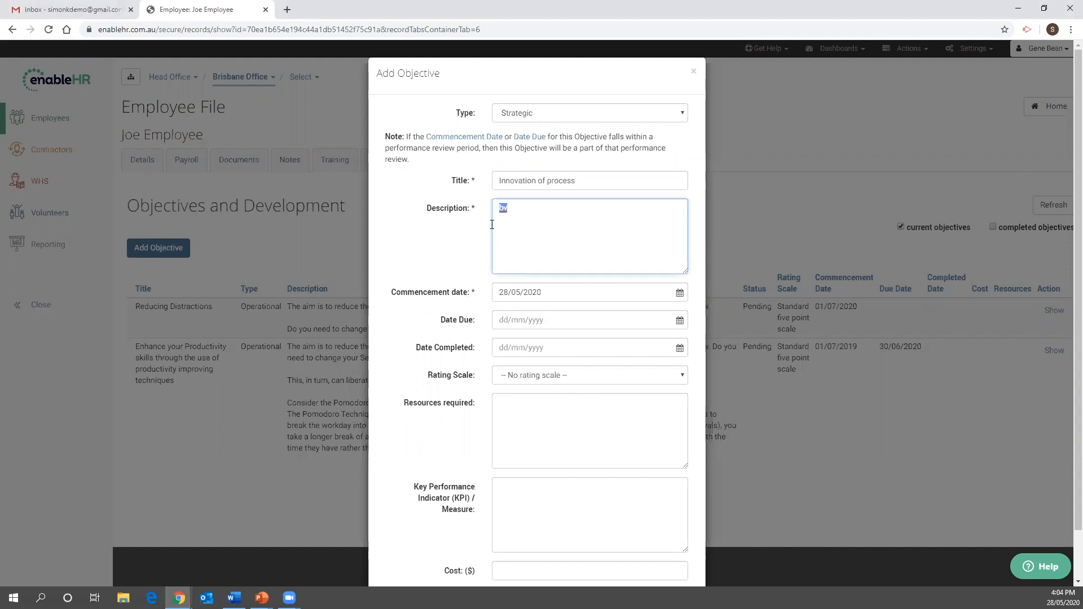
text(Undergo methodologies to identify areas of improvement in current work processes by identifying and removing waste and variation)
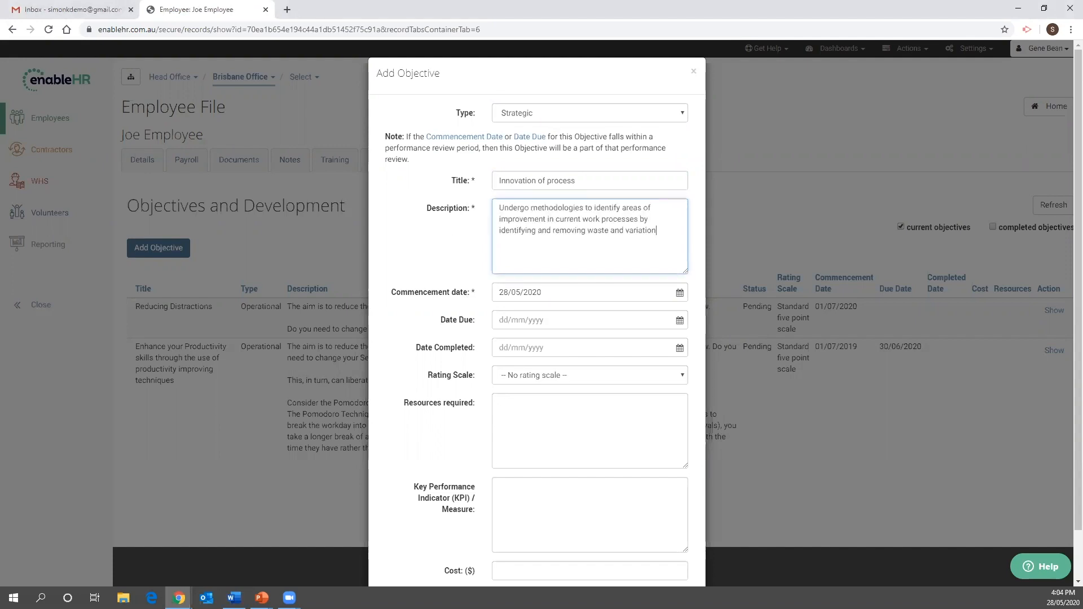
Step: Enter "Training from a LSS green belt" as required resources and paste the waste-reduction, stakeholder and manager-meeting points as the KPI measure
key(alt+Tab)
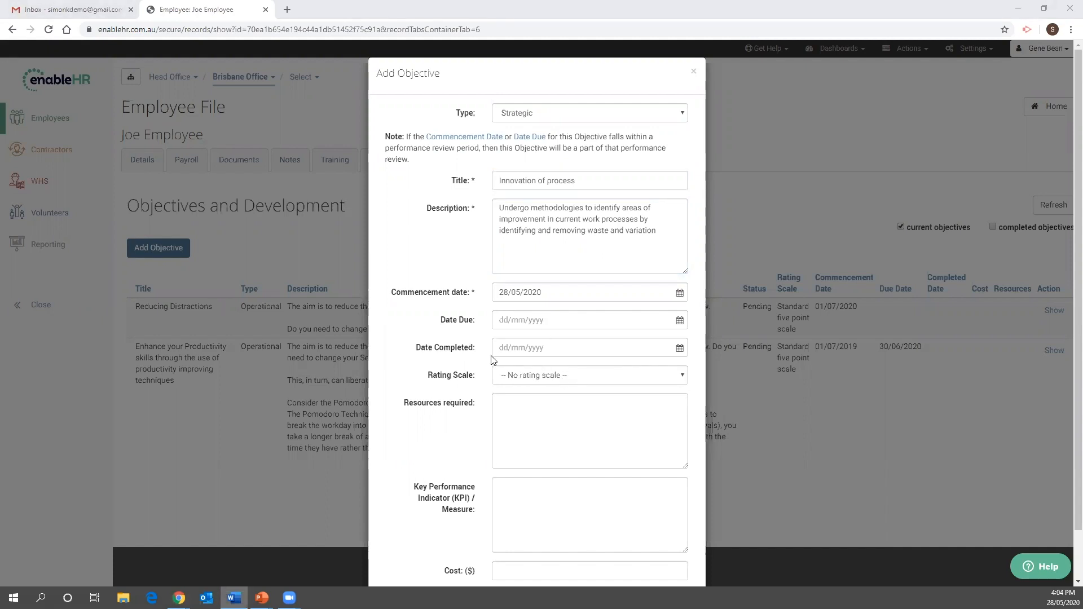
click(516, 402)
text(Training from a LSS green belt)
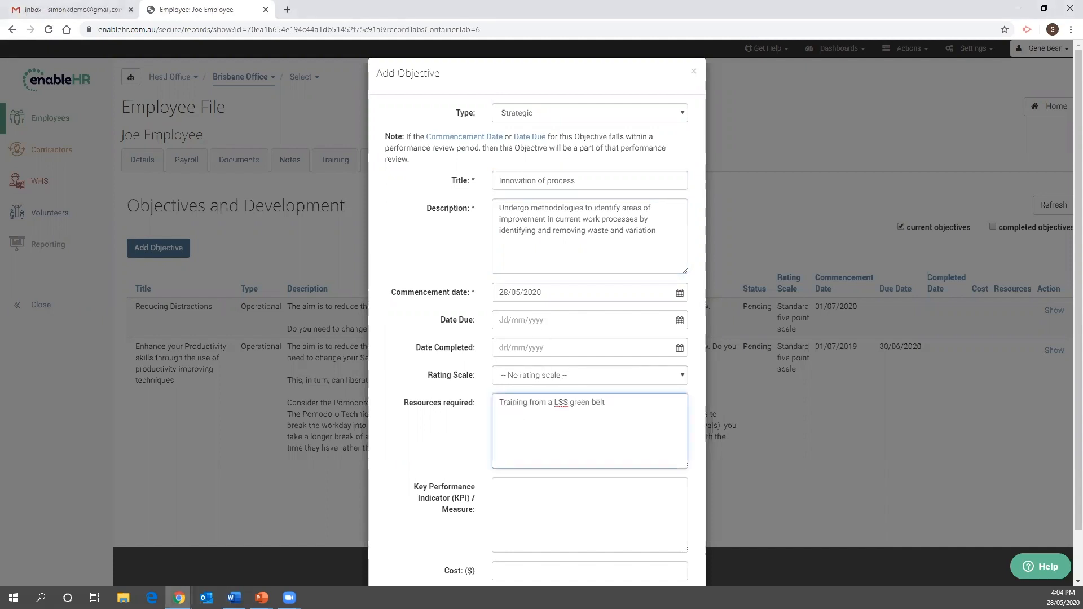
key(alt+Tab)
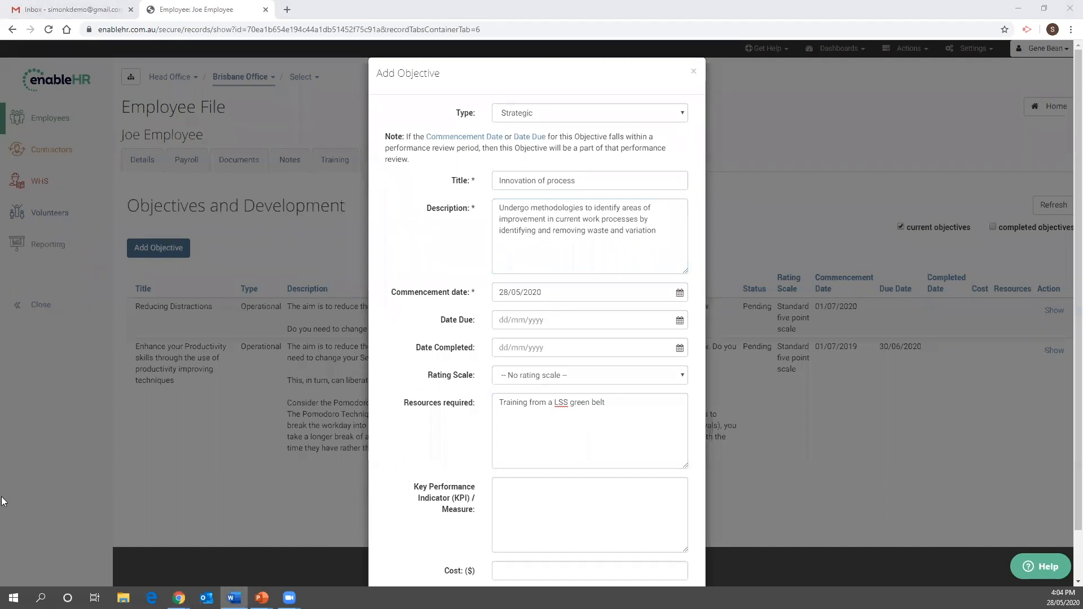
scroll(523, 479, down, 1)
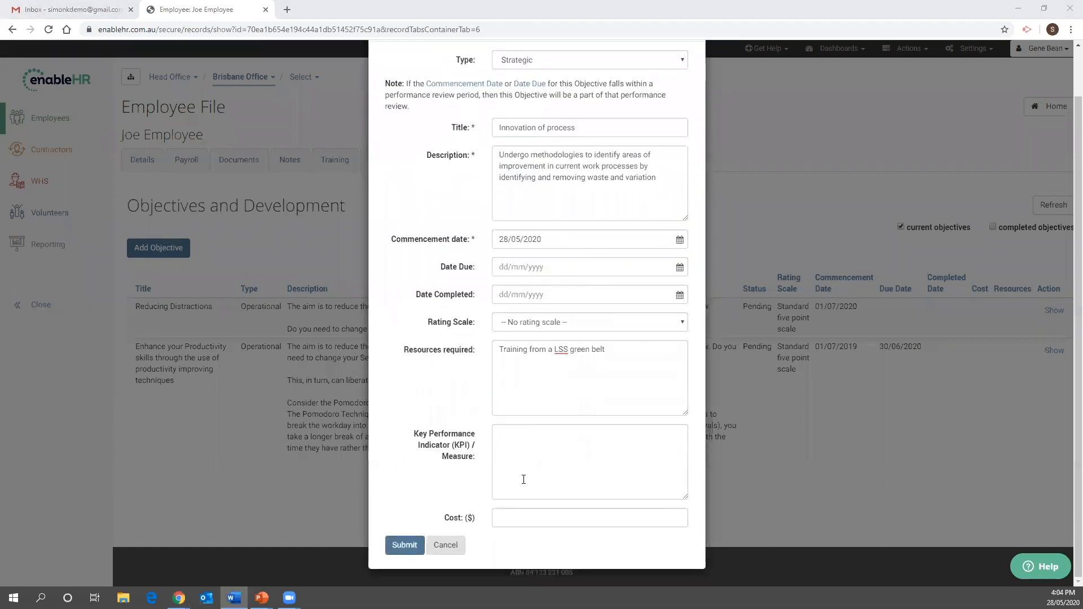
click(525, 447)
key(ctrl+v)
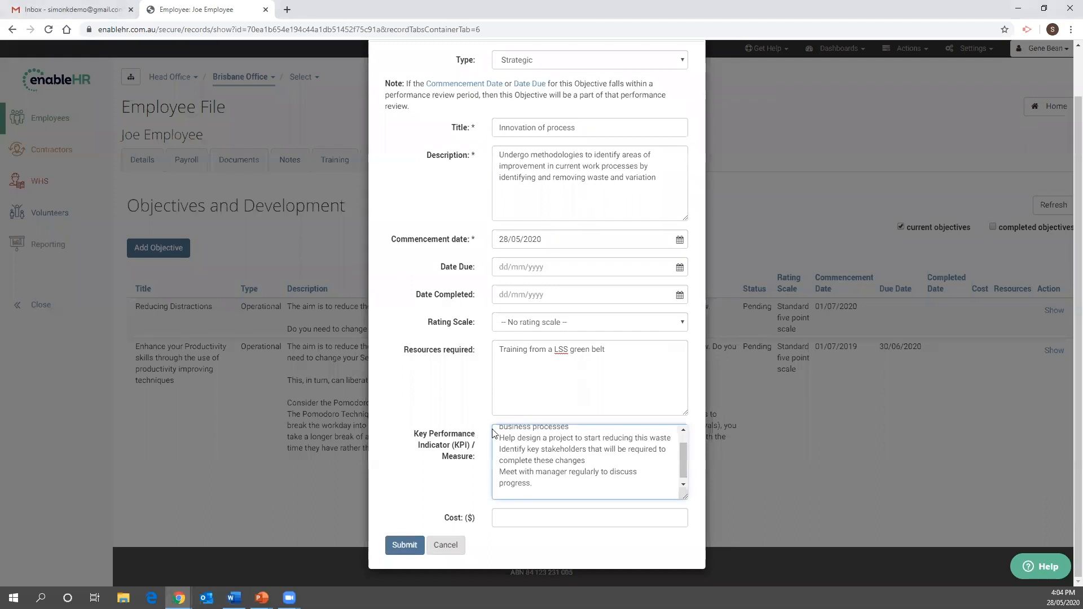
Step: Set the objective's commencement date to 01/07/2020 and submit the objective
scroll(458, 384, up, 1)
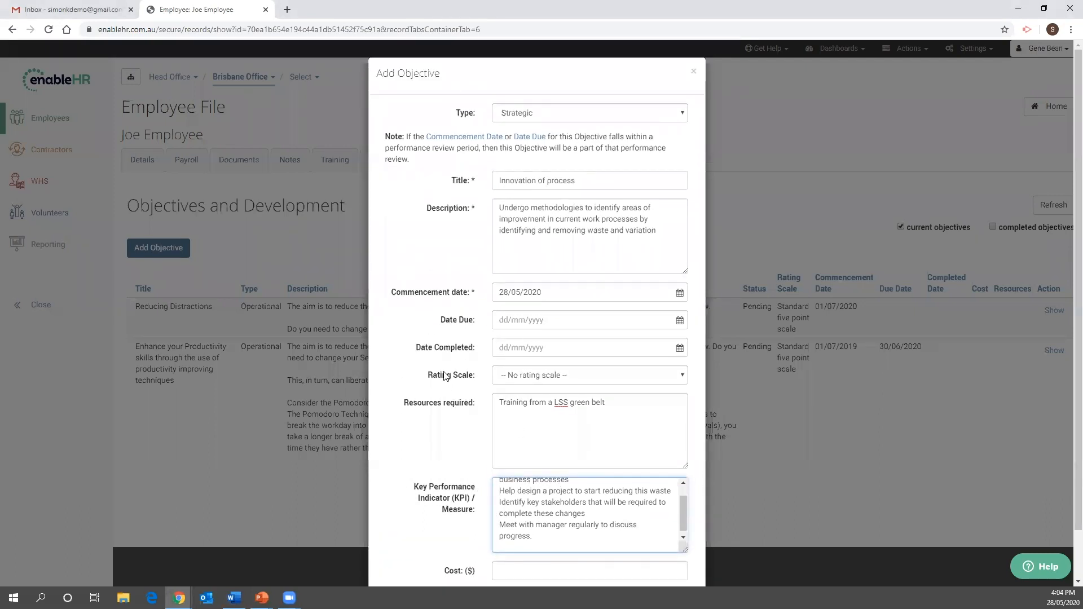
scroll(480, 375, down, 1)
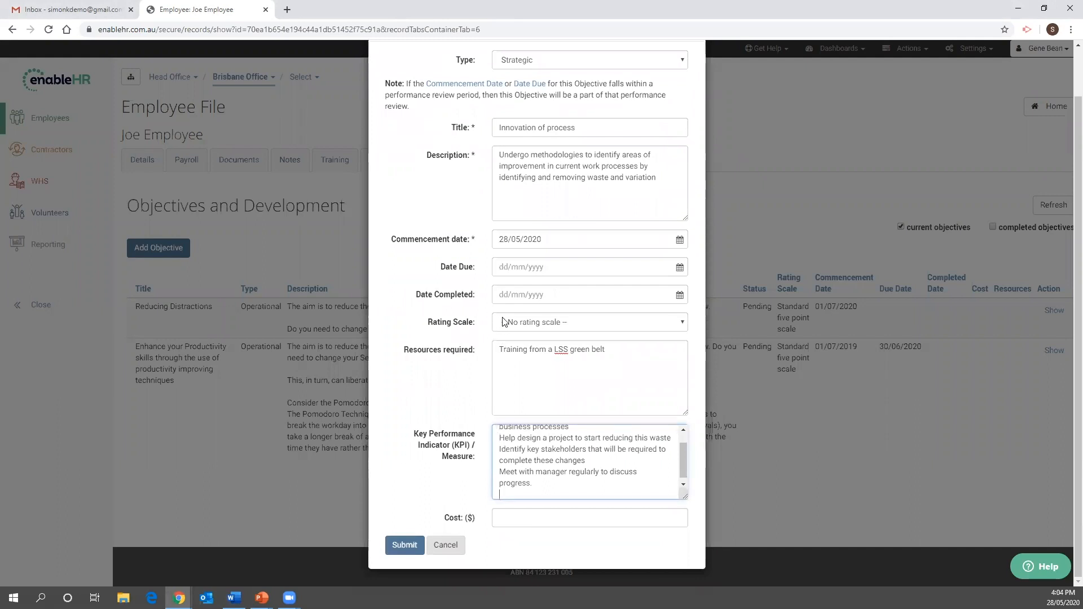
click(563, 238)
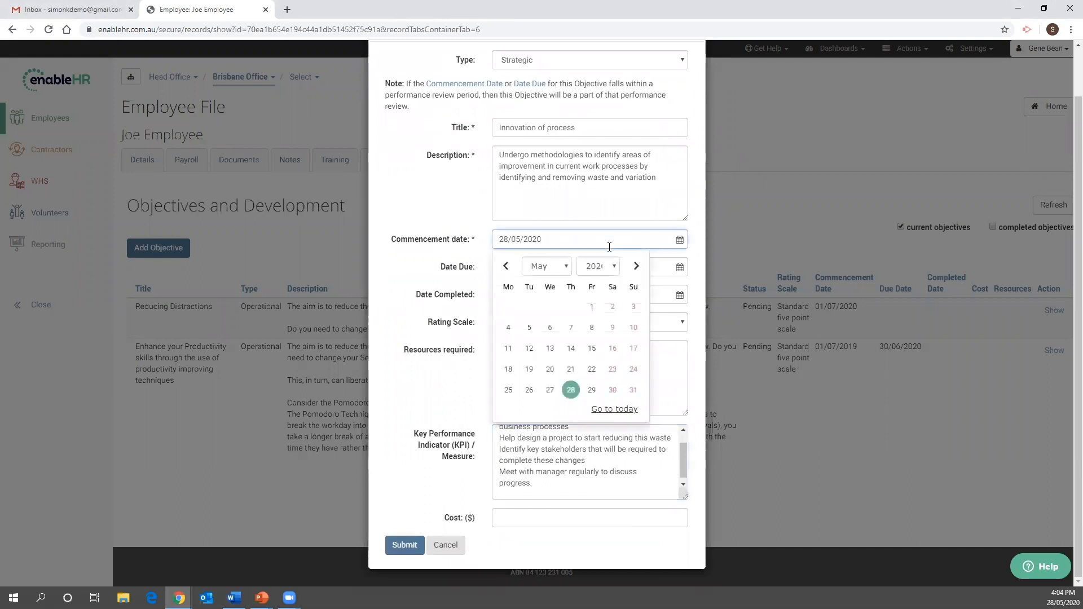
click(562, 266)
key(Down)
key(Down)
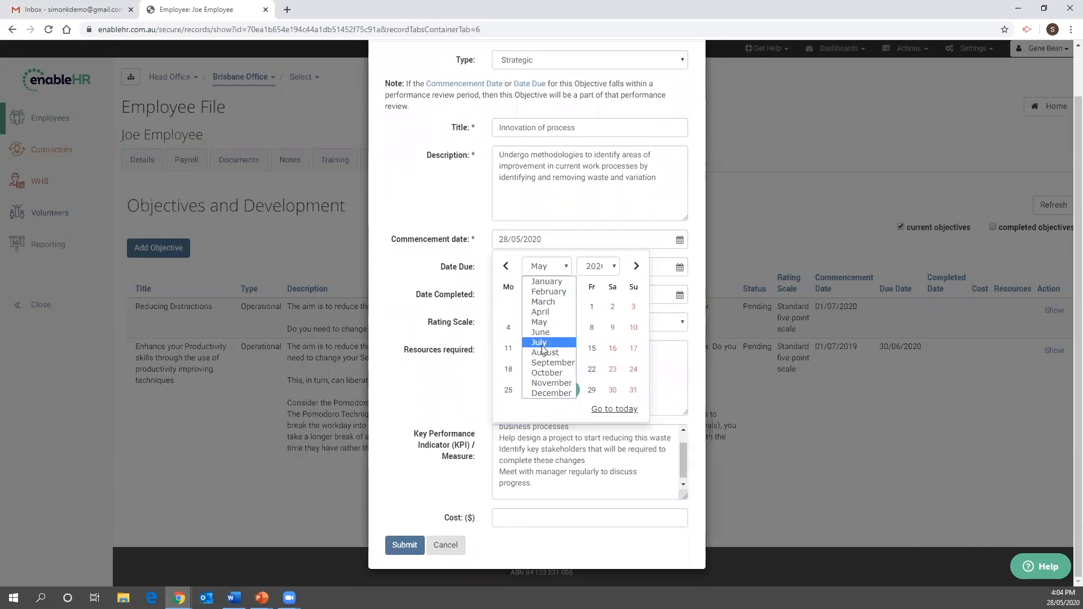
key(Return)
click(559, 306)
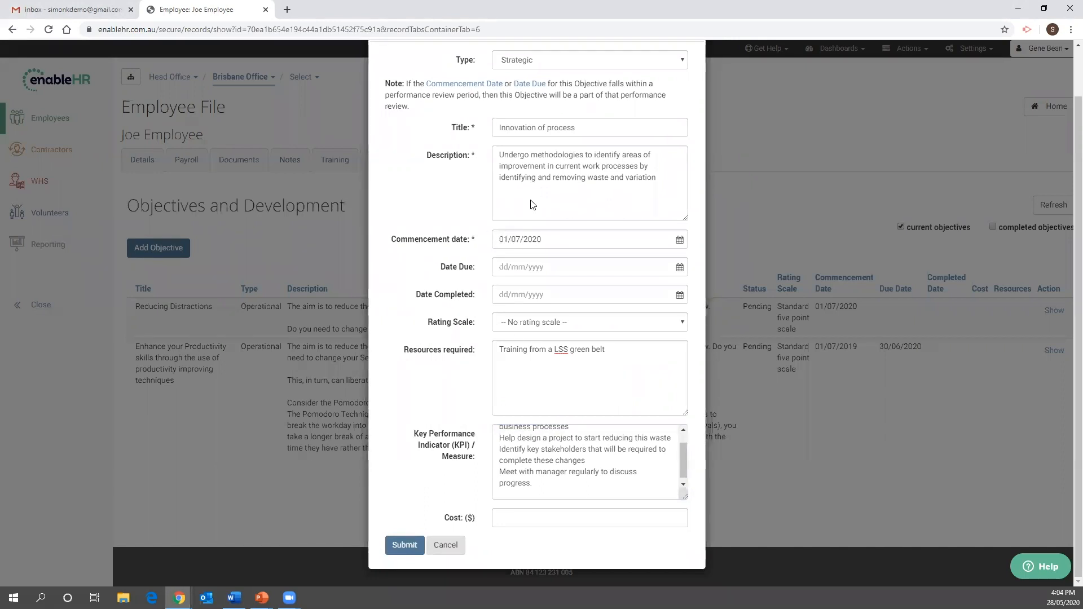
click(401, 545)
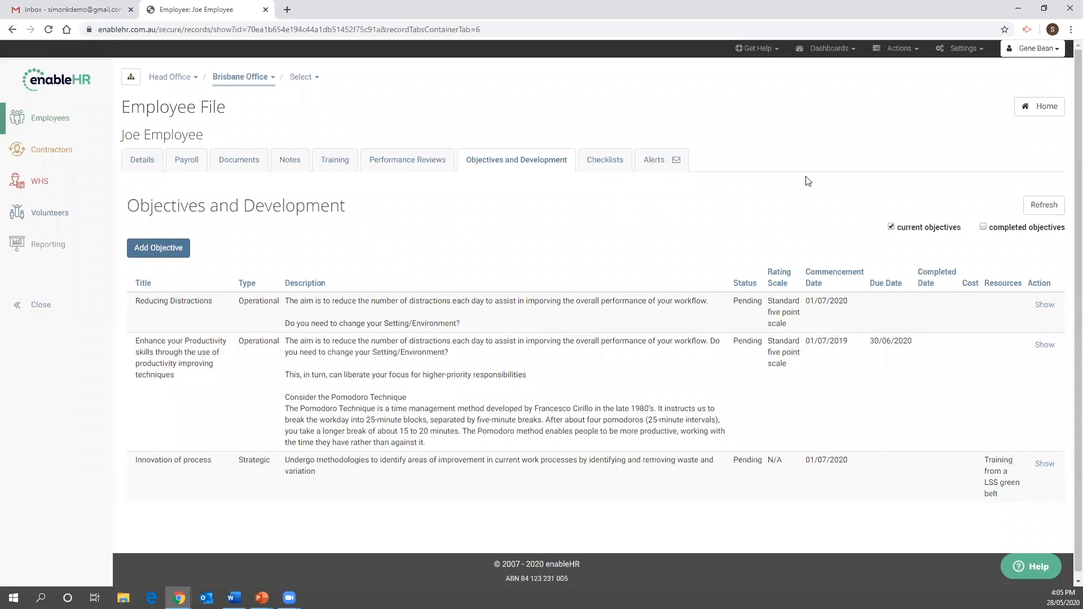
Step: Open the Performance Review Details import from the Excel spreadsheet options in the account integrations
click(908, 56)
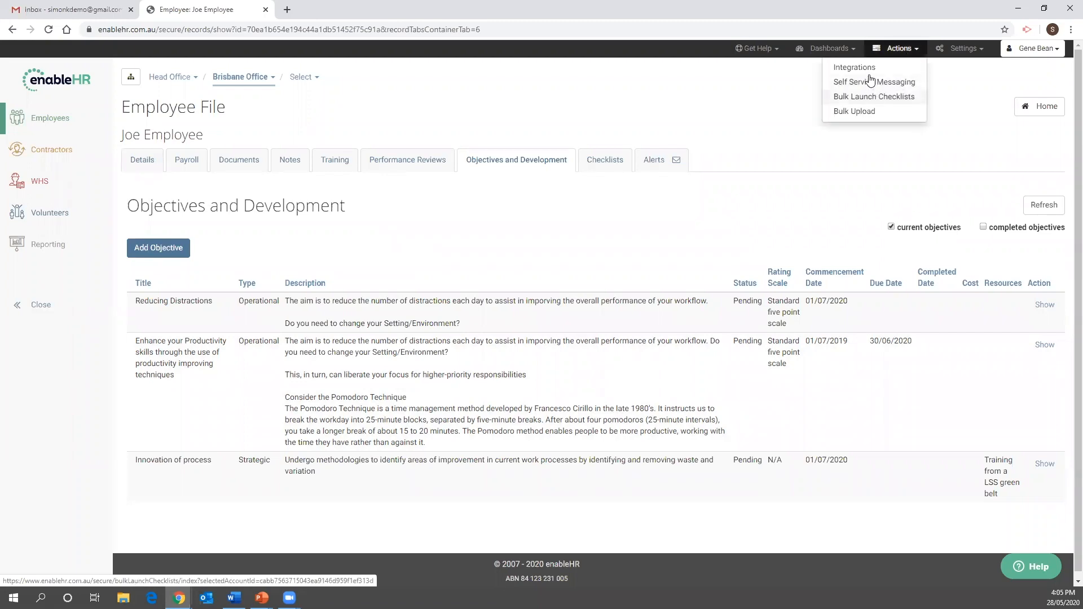
click(863, 67)
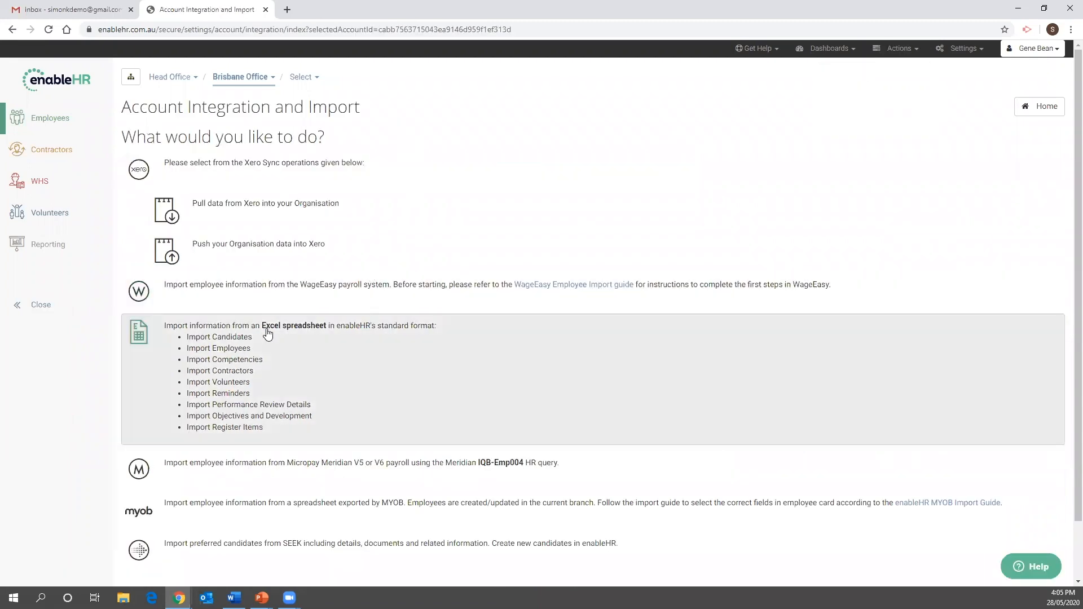
click(268, 327)
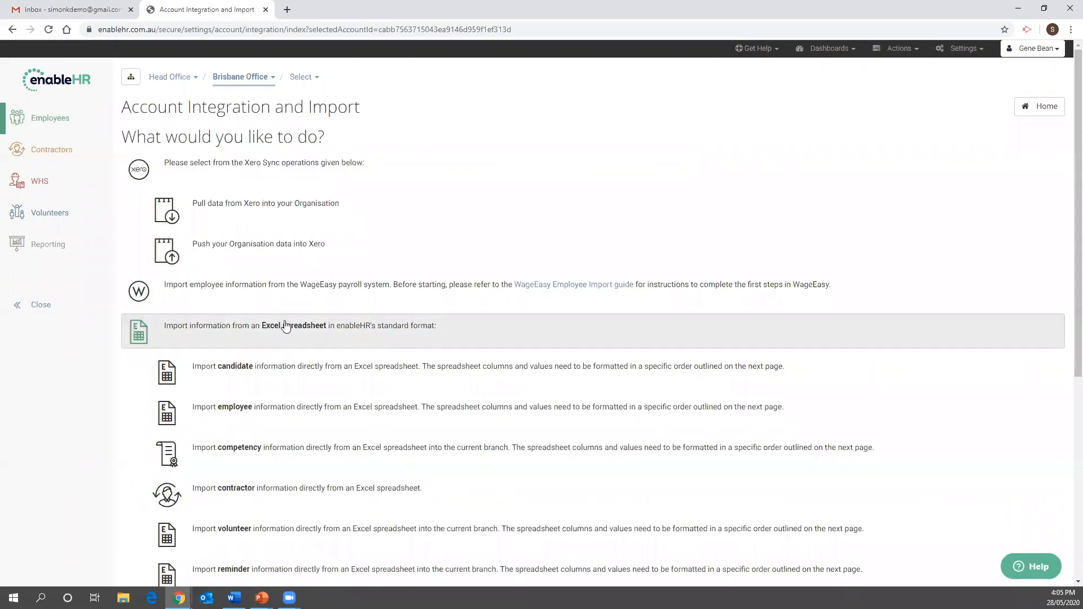
click(900, 48)
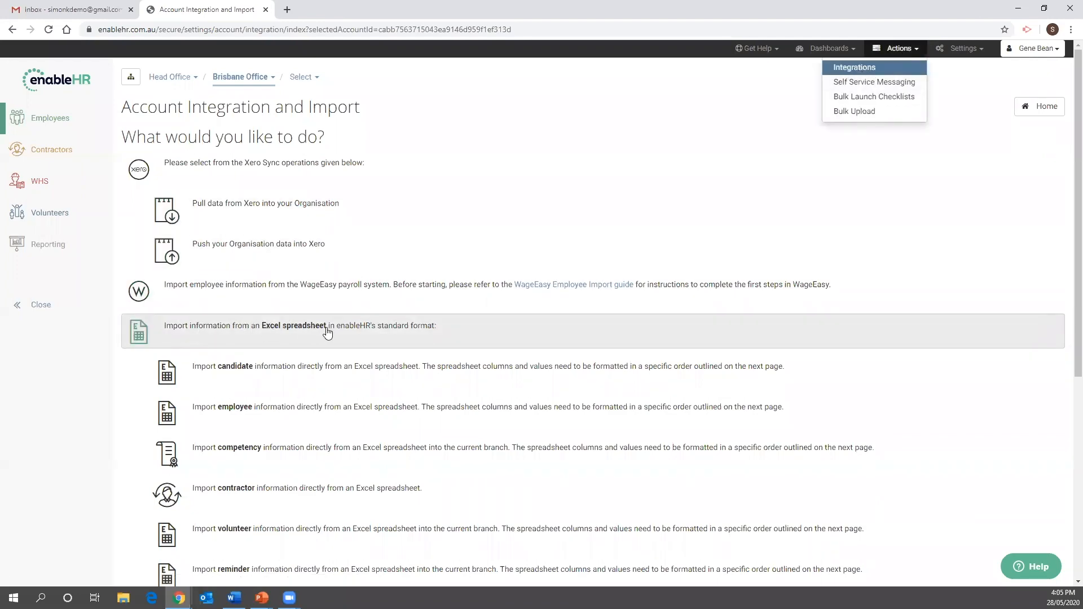
scroll(234, 336, down, 4)
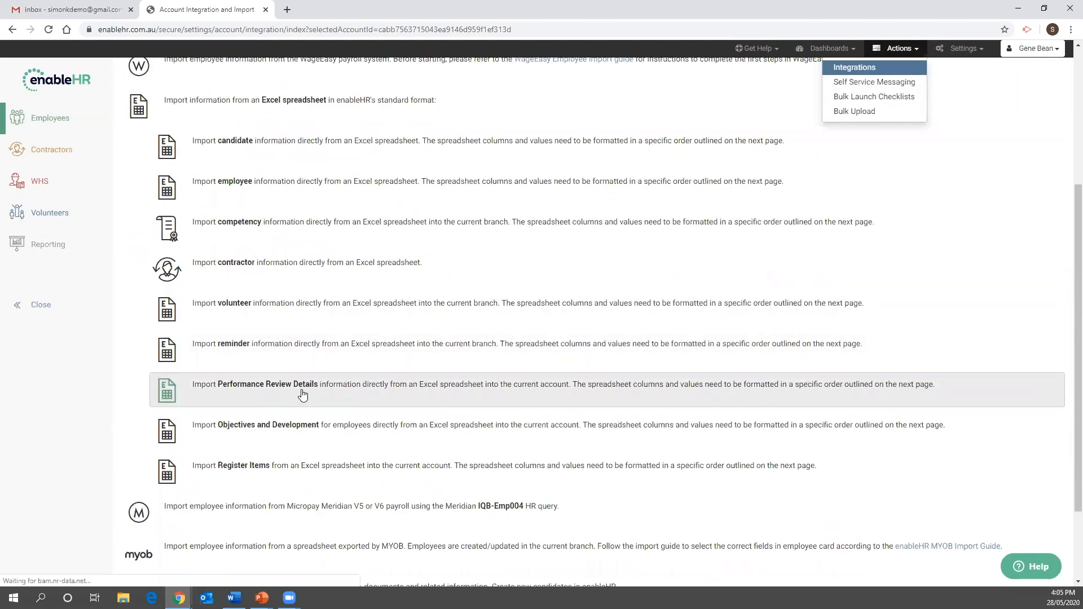
click(302, 395)
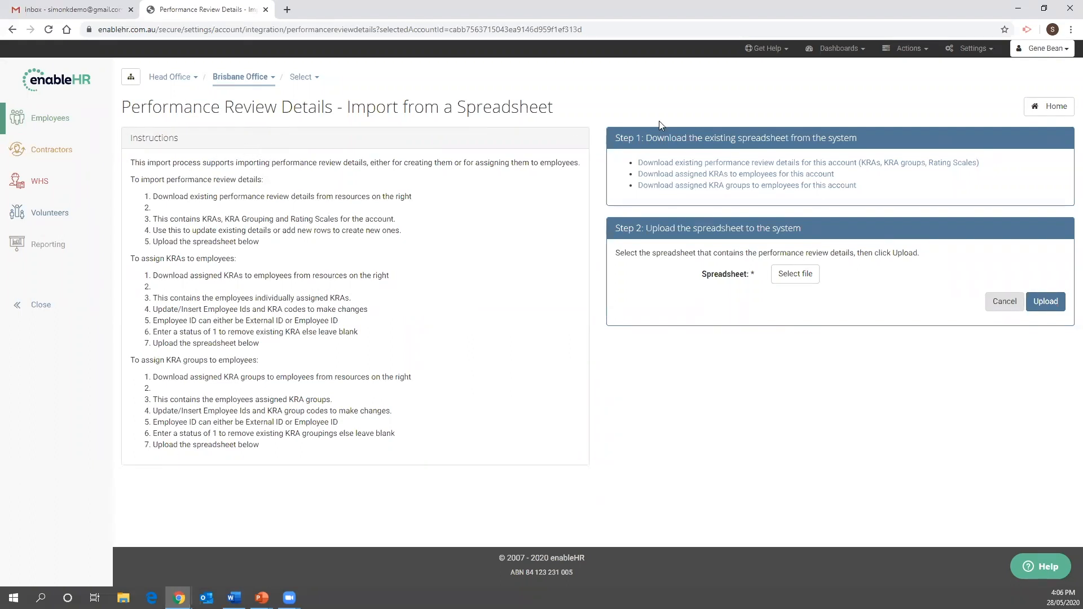
click(972, 49)
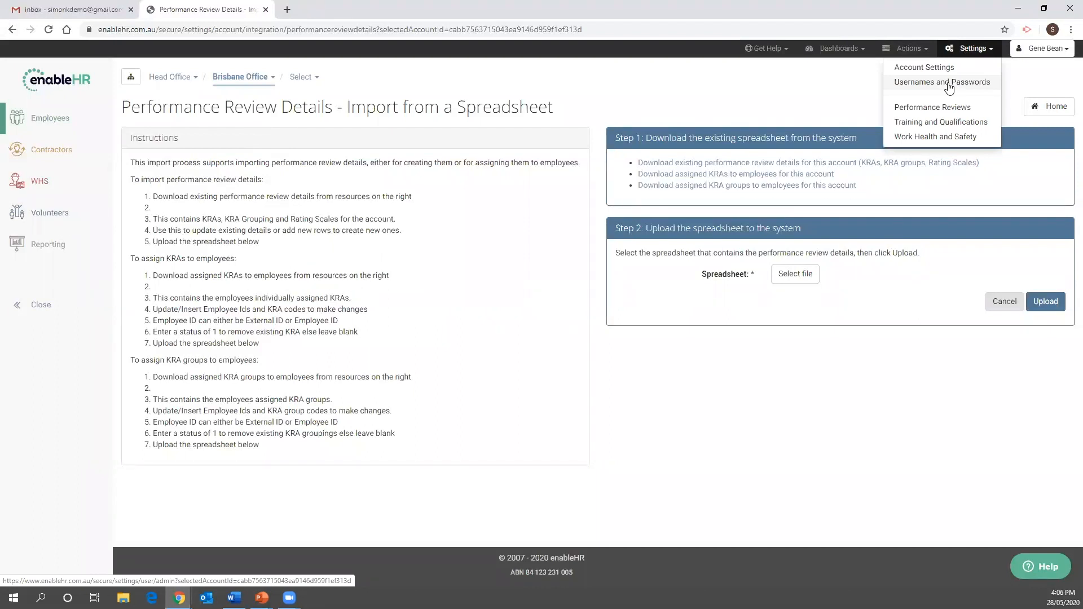
click(949, 83)
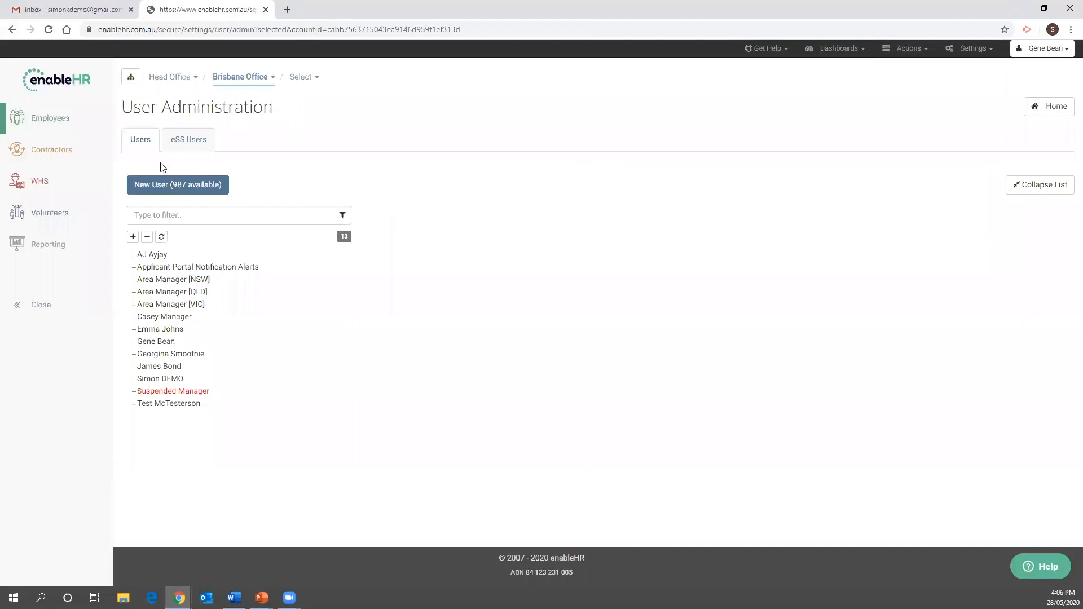
click(154, 343)
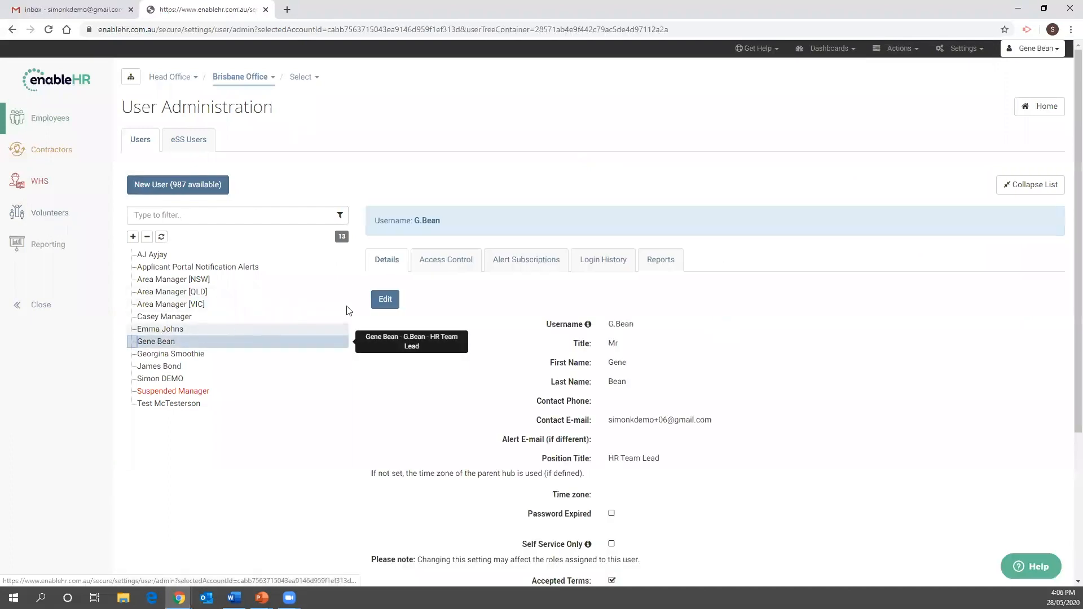
click(474, 262)
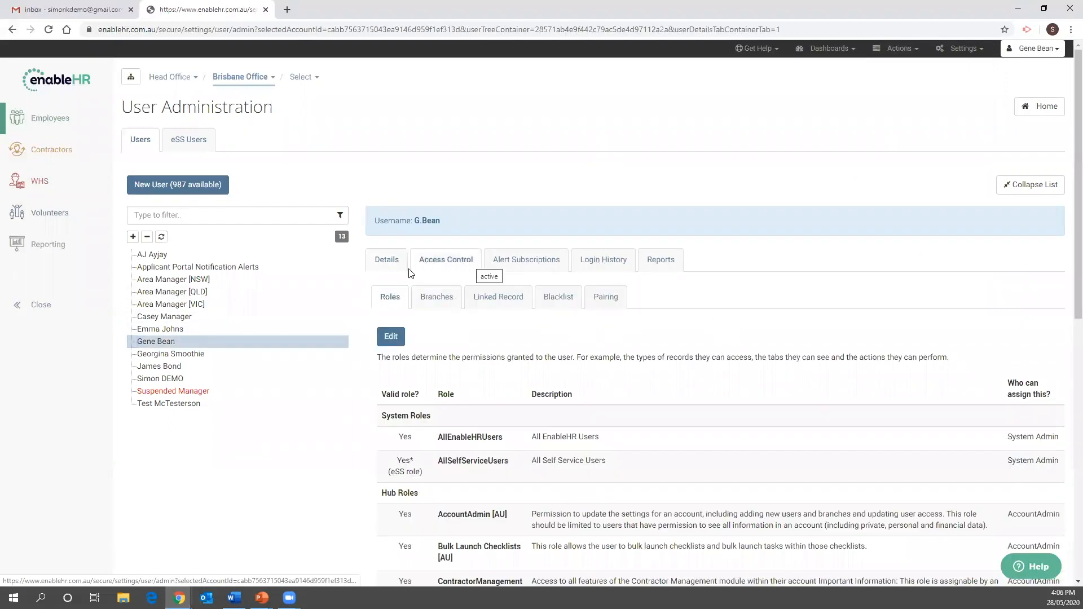
click(956, 49)
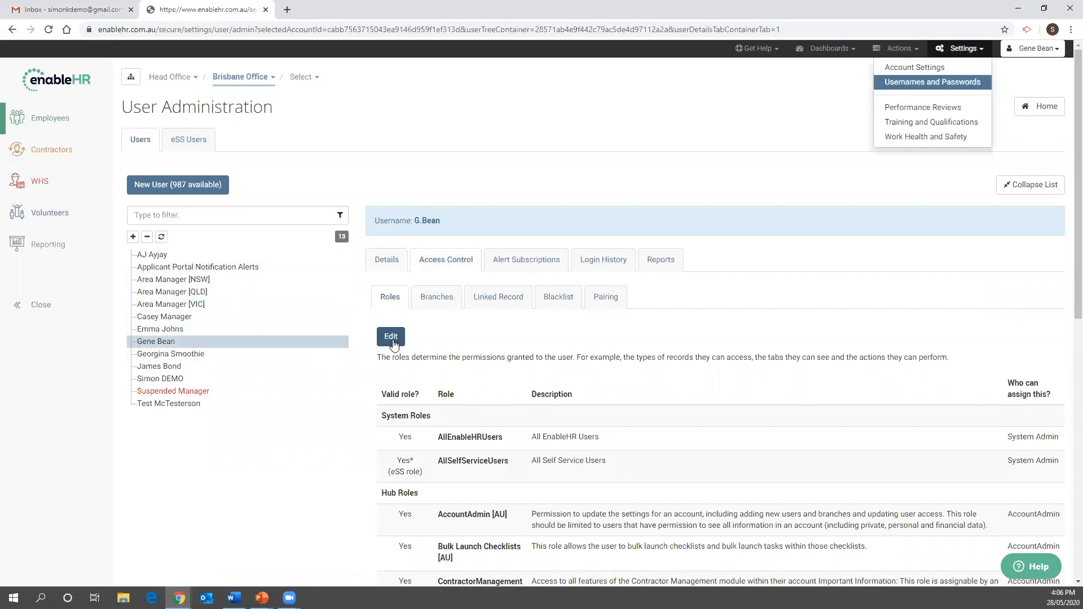
Step: Edit the HR Team Lead's roles and select the OPR Notifications [AU] role
scroll(420, 366, down, 4)
scroll(427, 416, down, 2)
scroll(417, 316, up, 3)
click(390, 172)
scroll(429, 275, down, 10)
scroll(428, 276, down, 4)
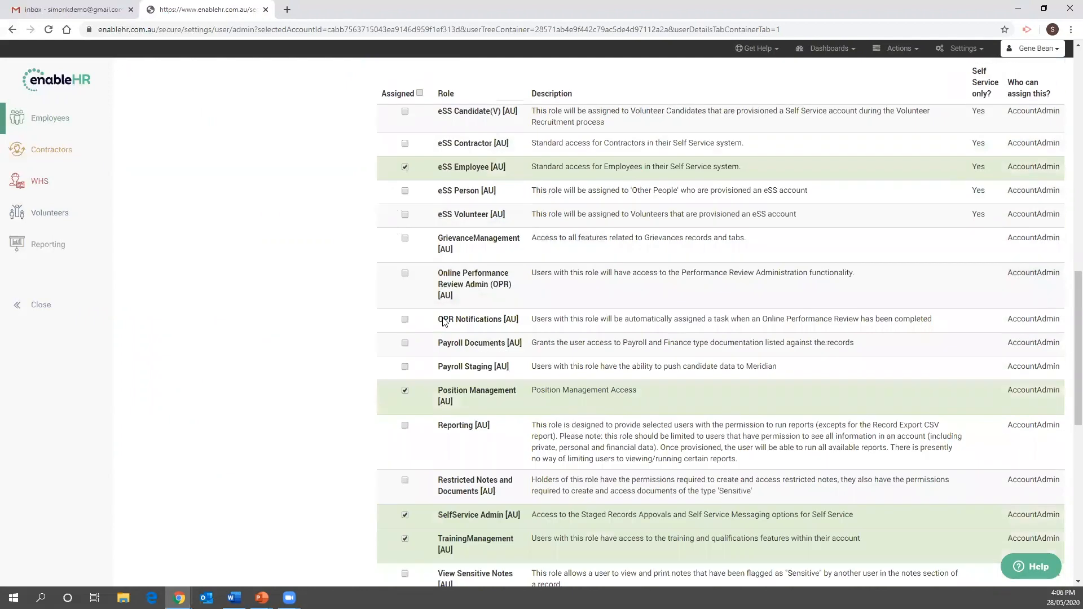
click(405, 319)
scroll(425, 311, up, 10)
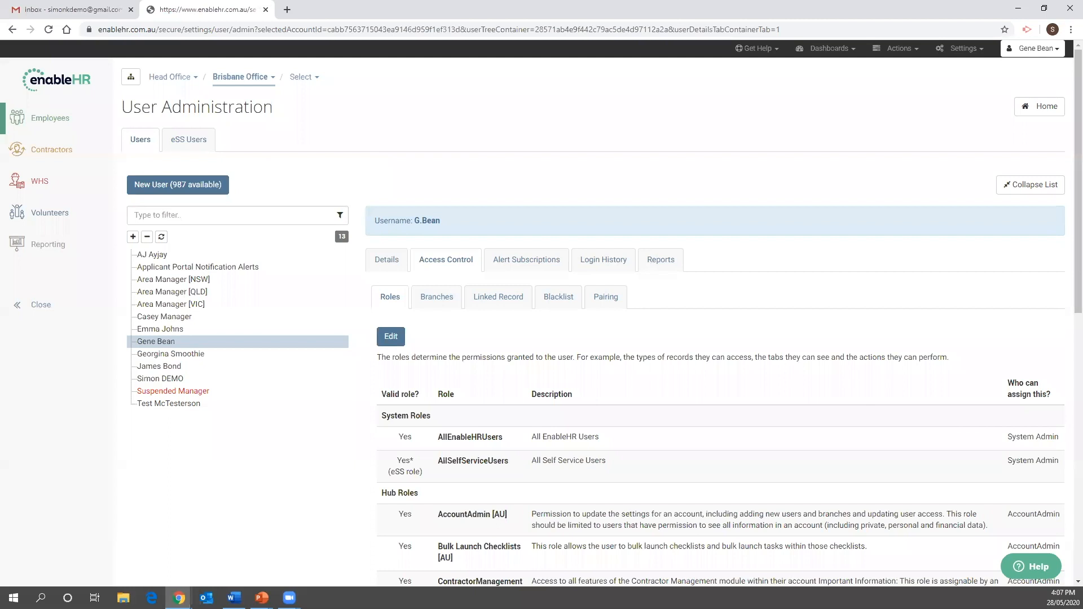
Step: Create a new bulk launch of checklists for employees named "Performance Review 2020"
click(81, 117)
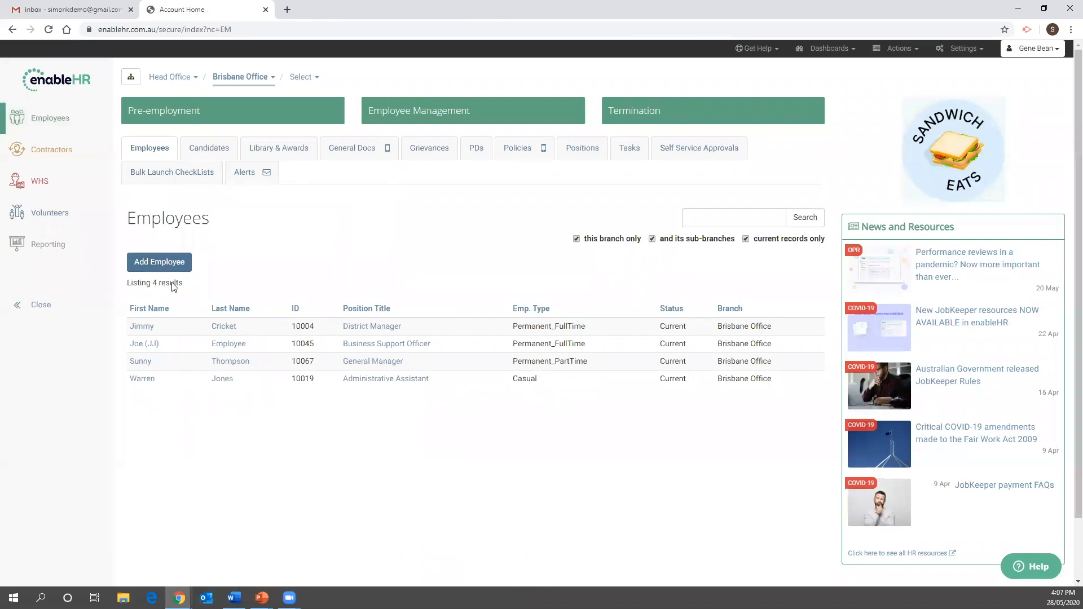
click(186, 178)
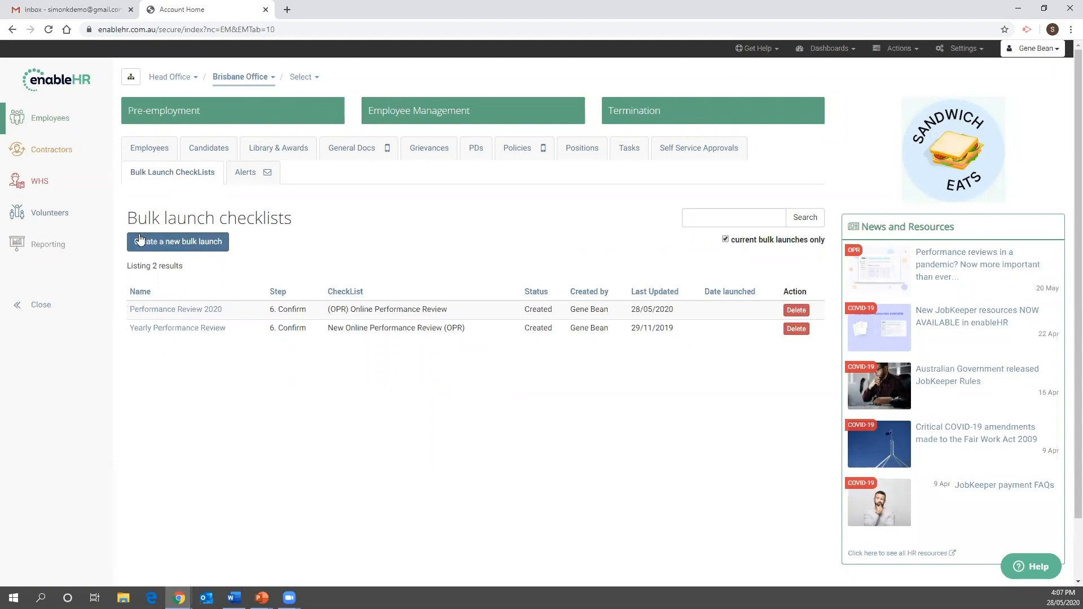
click(177, 244)
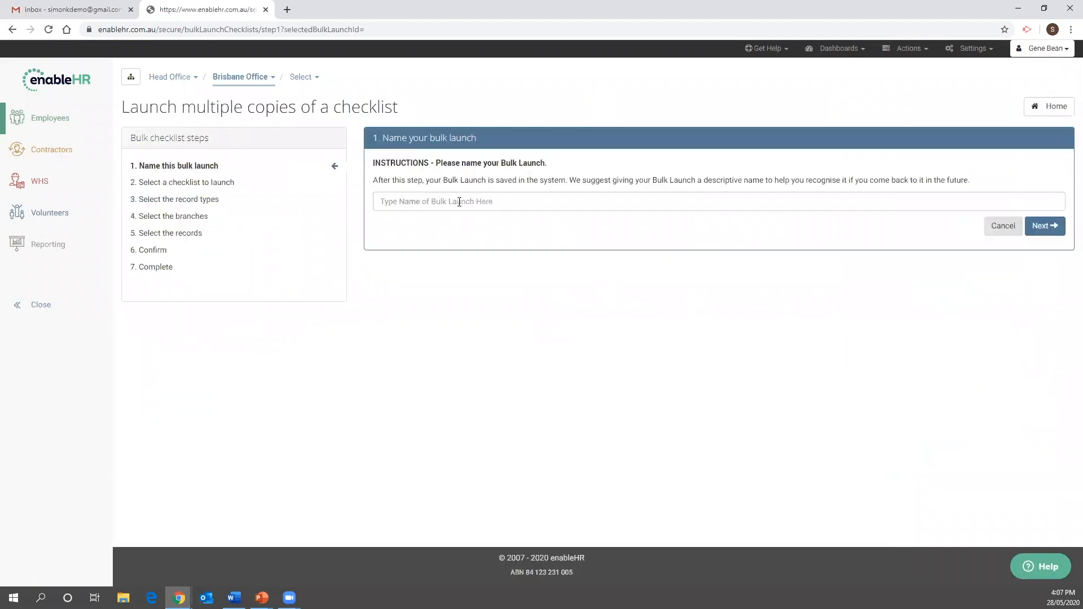
click(459, 202)
click(422, 225)
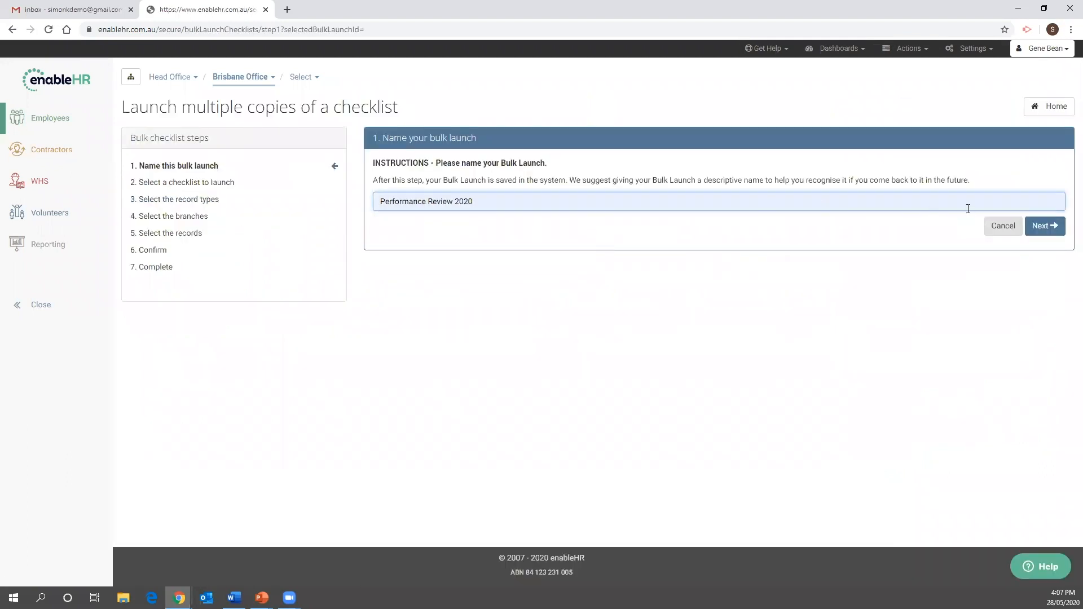
click(1045, 226)
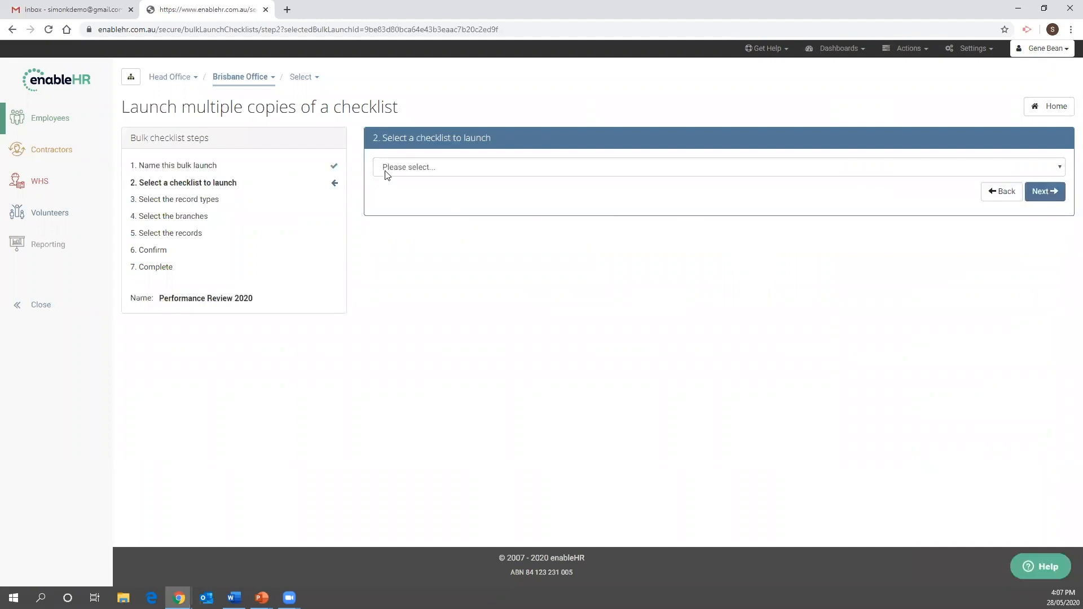
Step: Choose the (OPR) Online Performance Review checklist for the bulk launch and apply it to Employee records
click(387, 174)
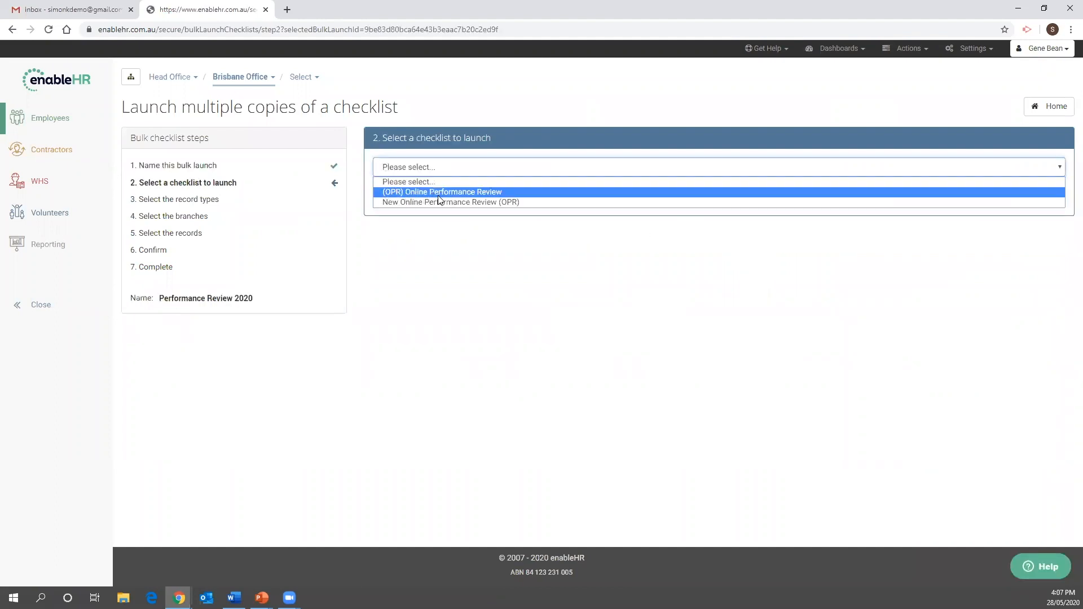
click(453, 192)
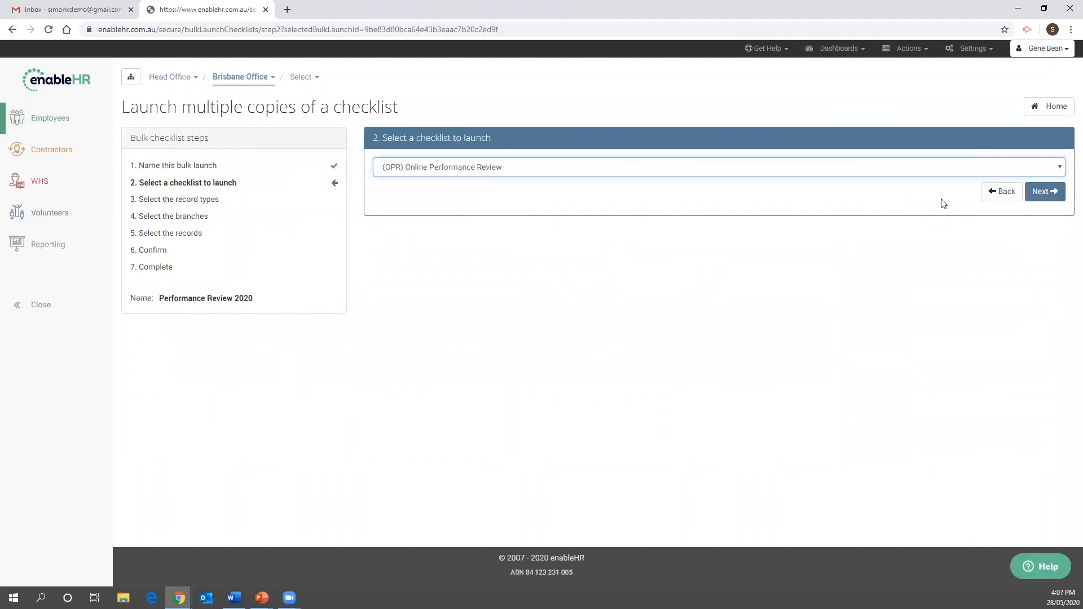
click(1030, 191)
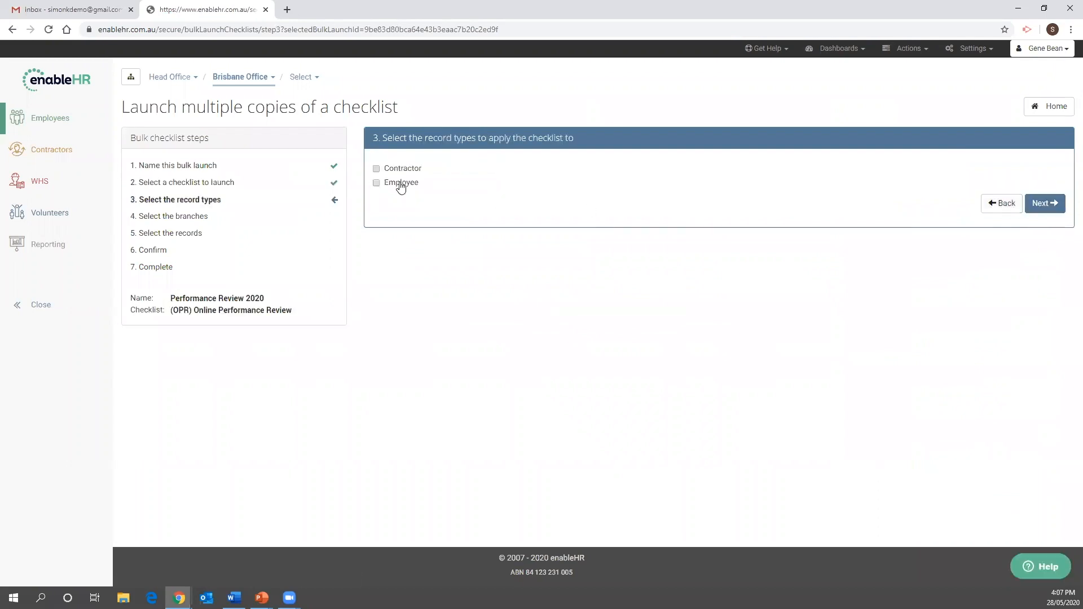
click(402, 183)
click(1044, 201)
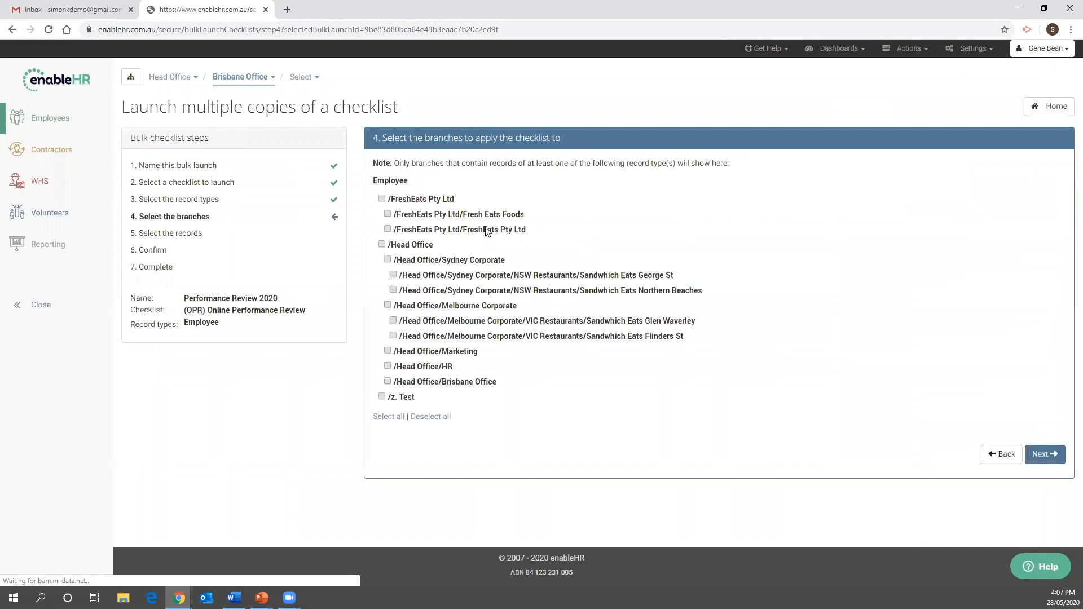
Step: Apply the checklist to the Sydney Corporate and Melbourne Corporate branches with their sub-branches, examine the listed employee records, and return to branch selection
click(388, 259)
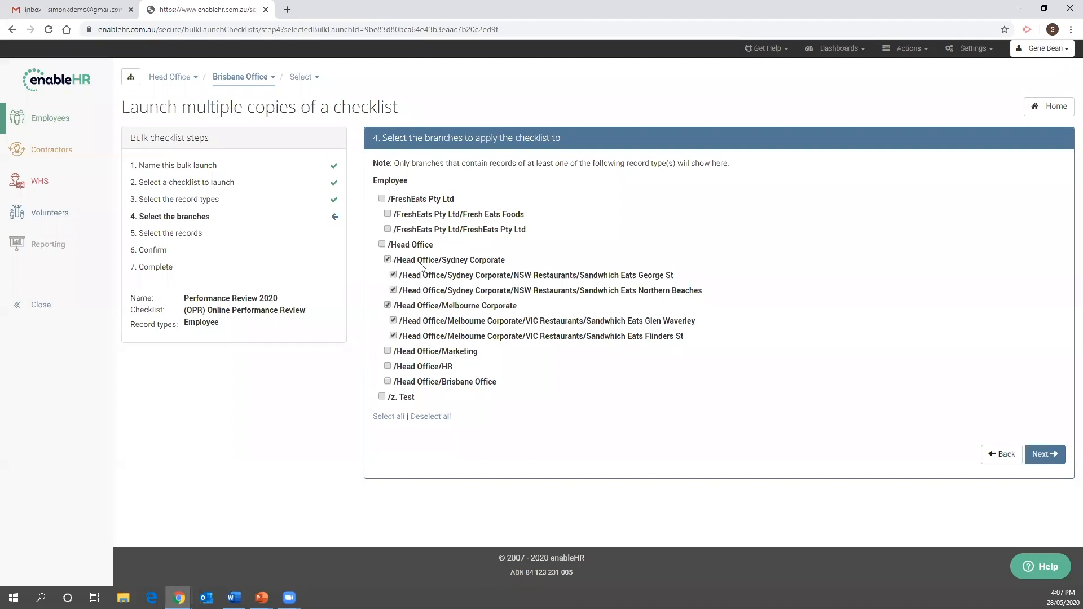
click(1044, 455)
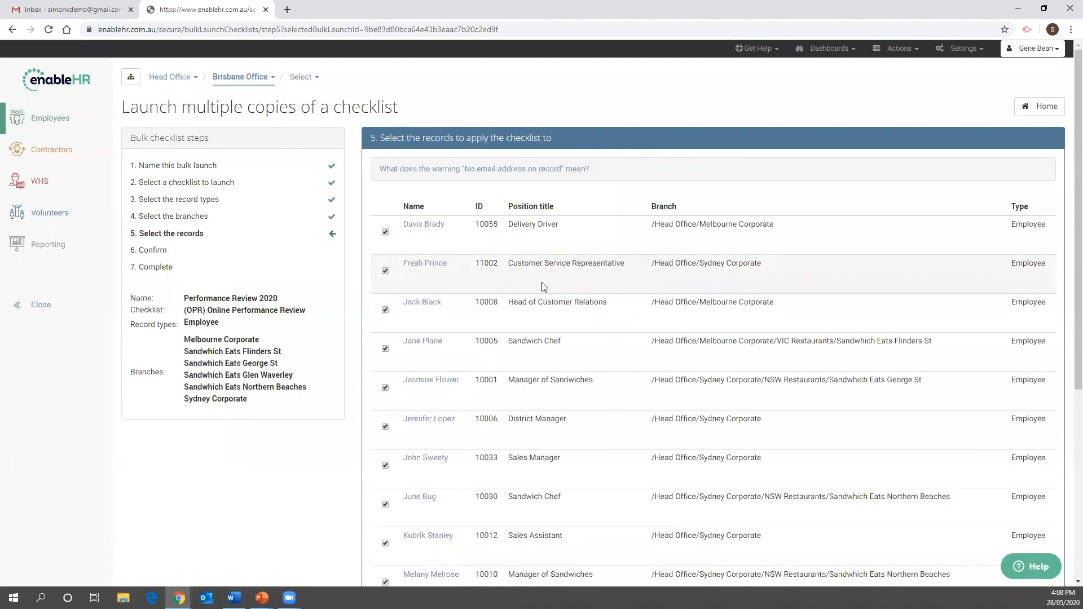
scroll(537, 265, down, 1)
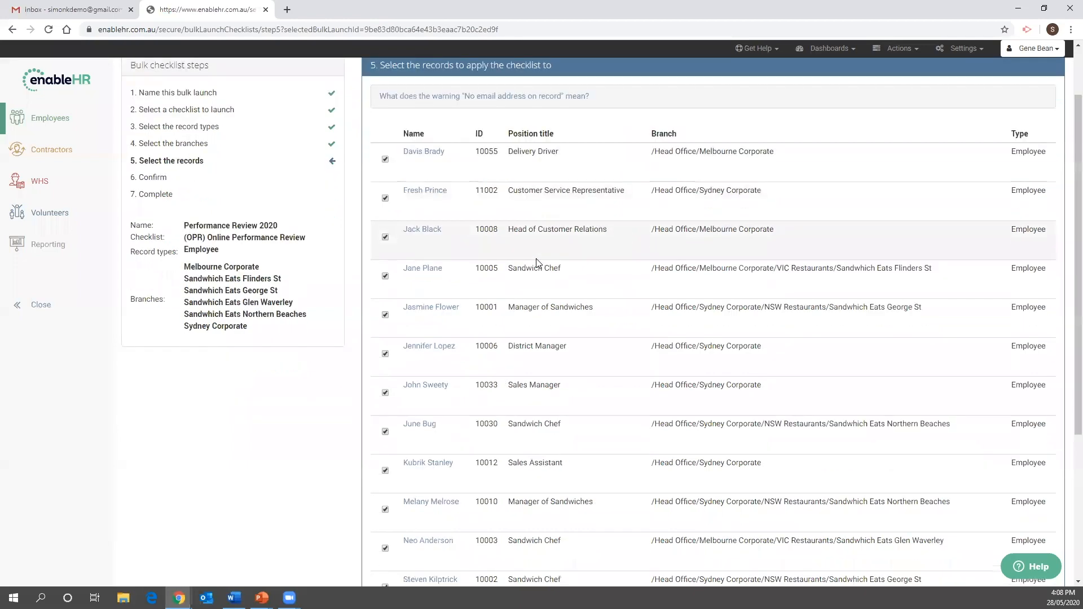
scroll(537, 259, down, 1)
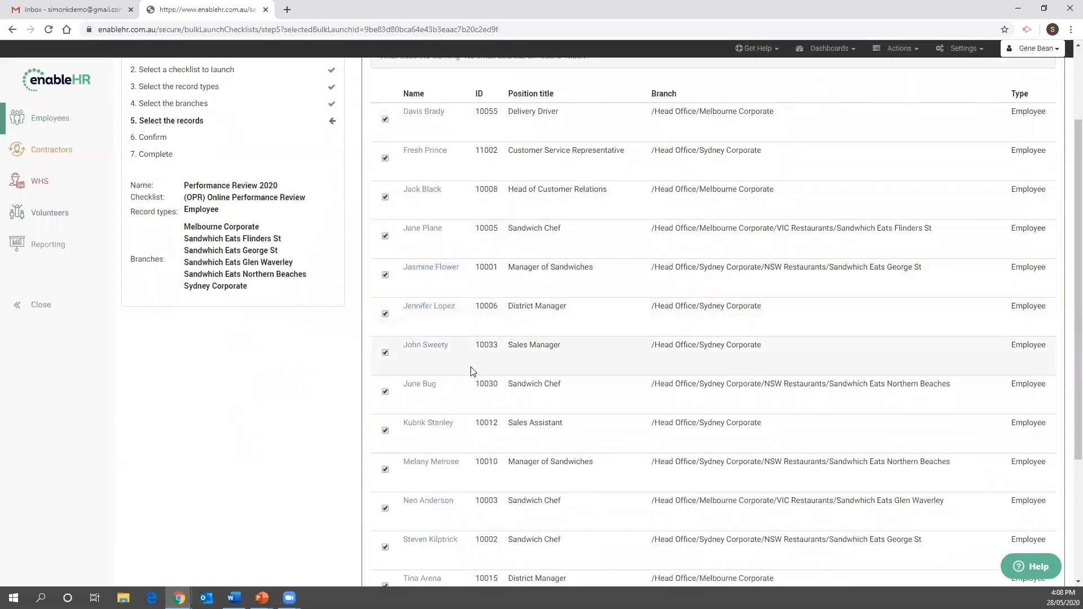
scroll(473, 370, down, 2)
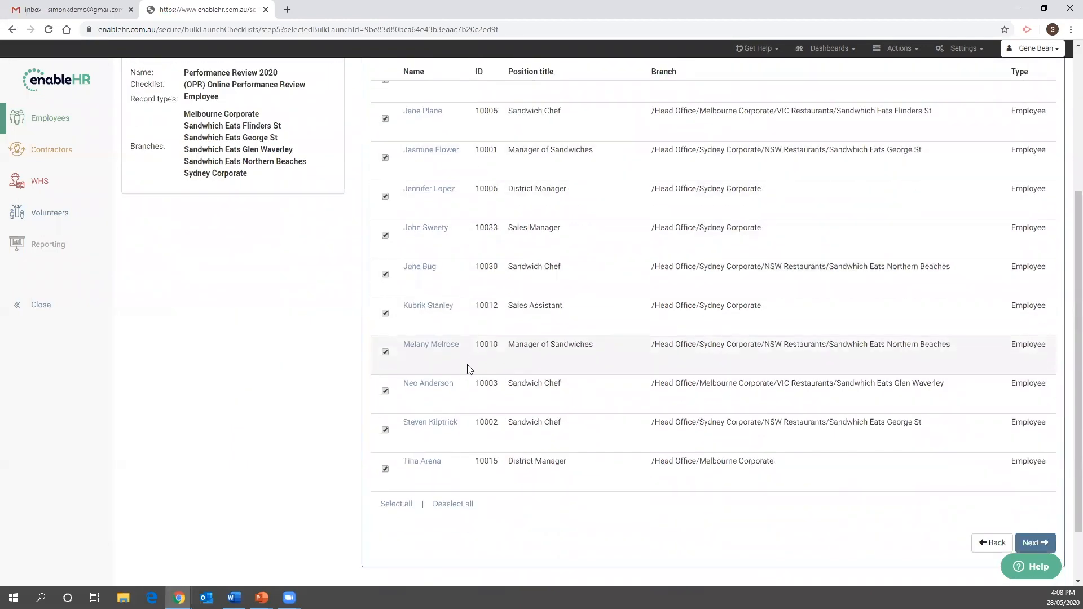
scroll(484, 382, up, 3)
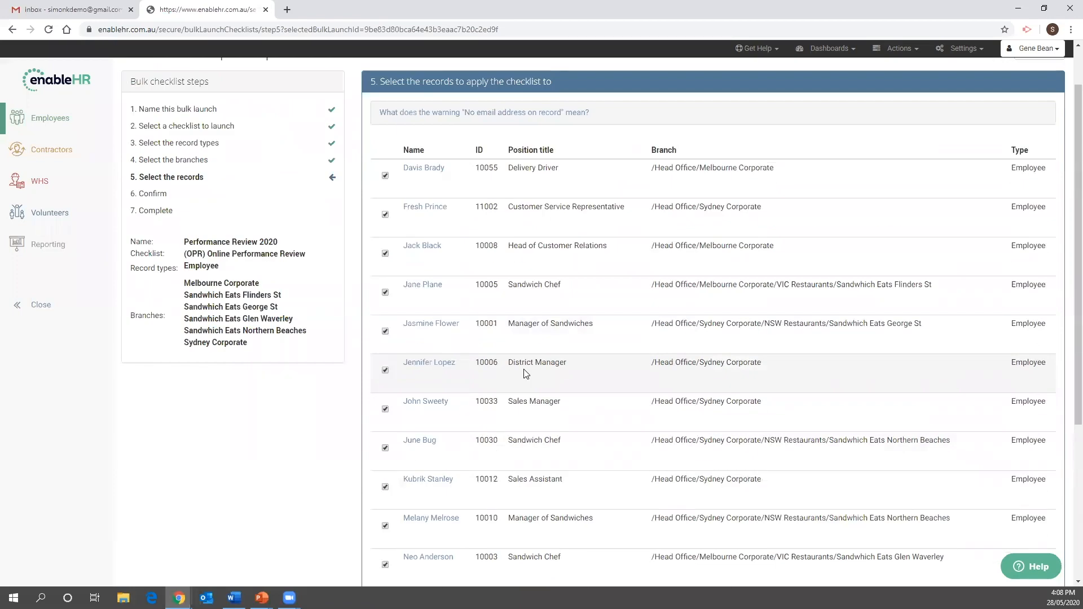
scroll(524, 370, up, 1)
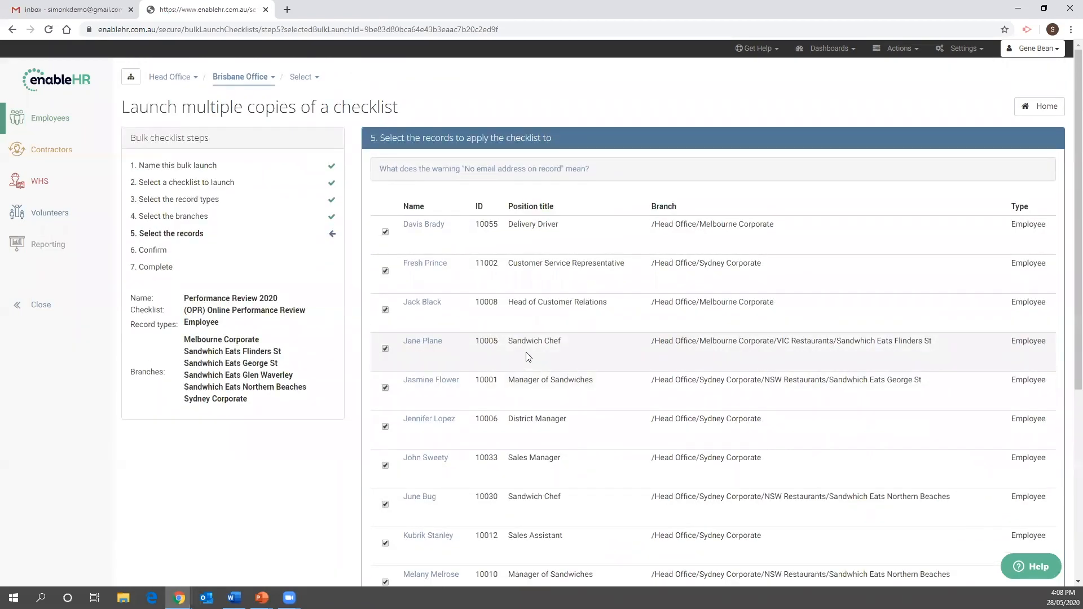
scroll(631, 365, down, 4)
click(988, 542)
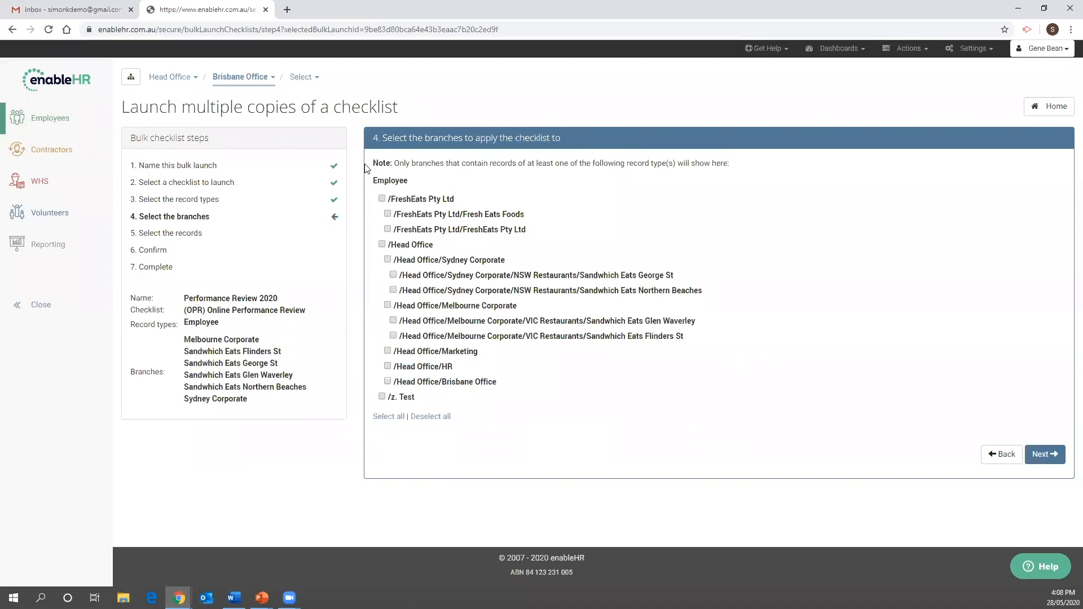
Step: Select all branches for the bulk launch and submit the record selection with every listed employee included
click(389, 416)
click(1044, 455)
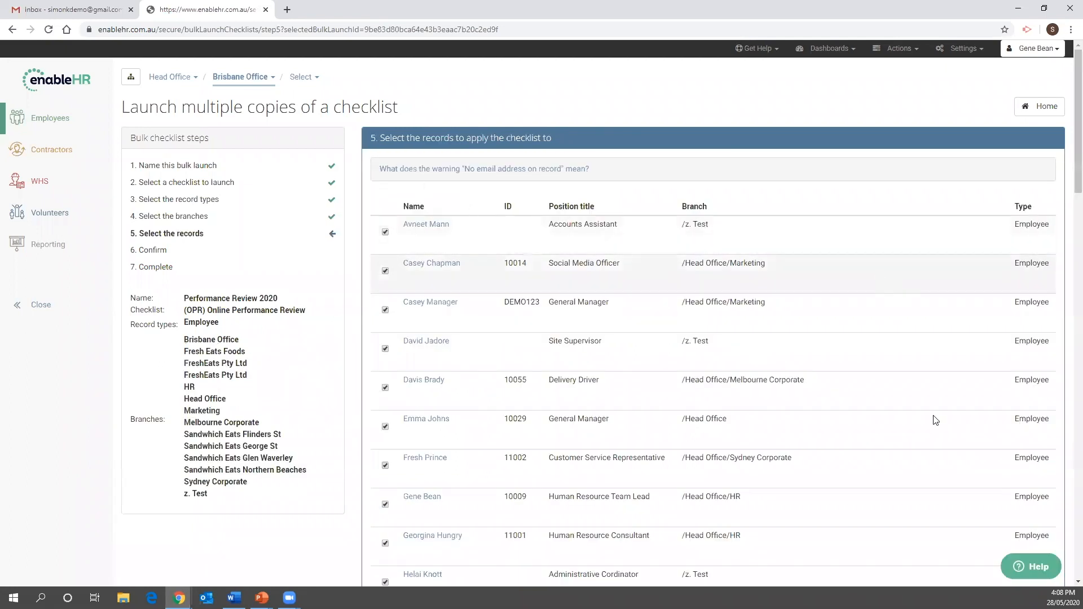
scroll(967, 369, down, 15)
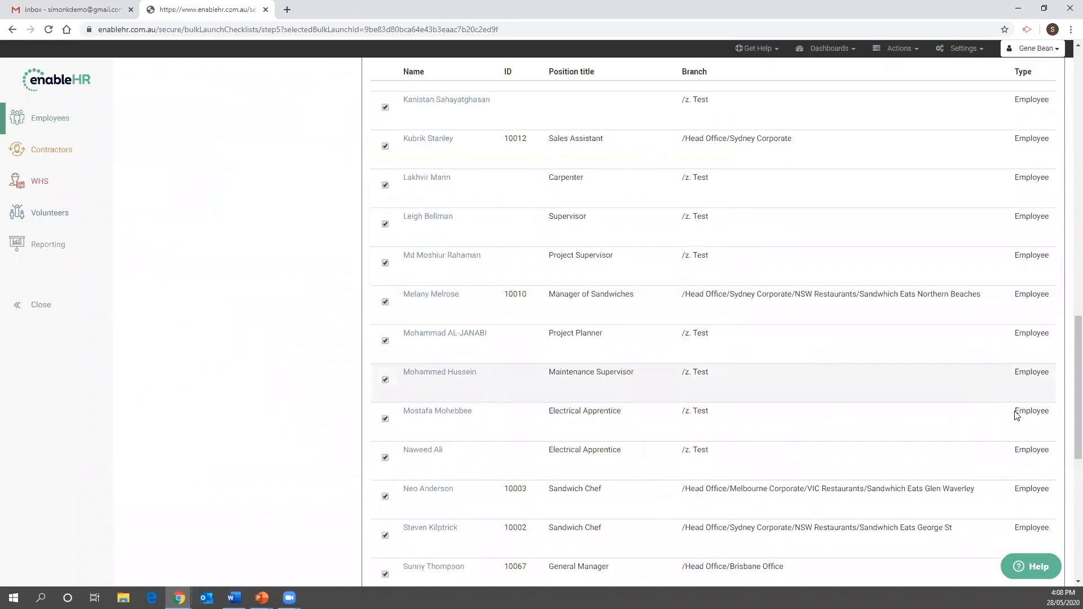
scroll(1016, 412, down, 8)
click(1034, 471)
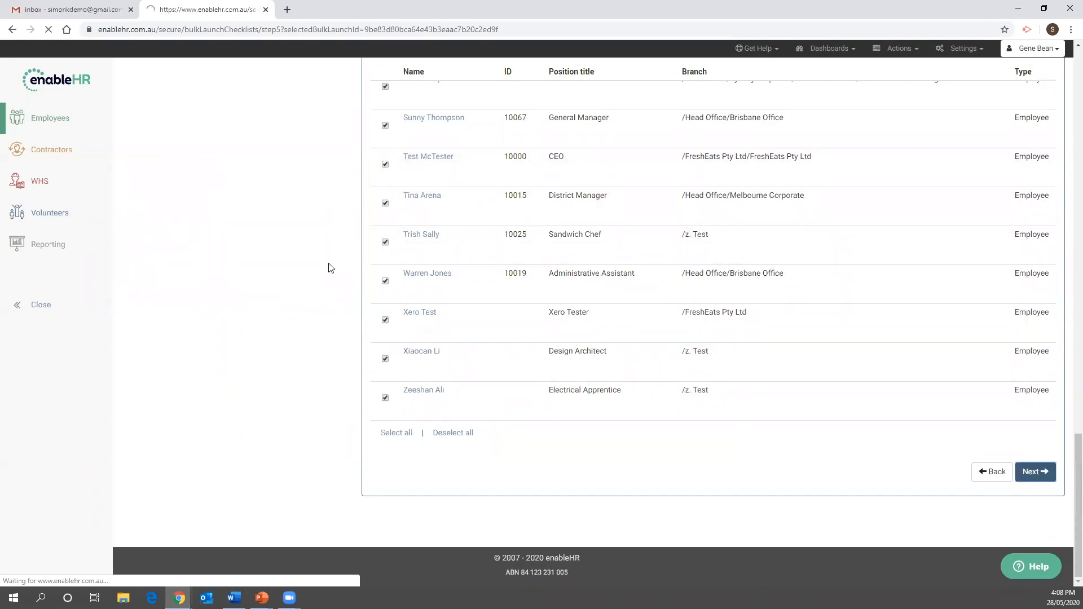
scroll(331, 268, up, 15)
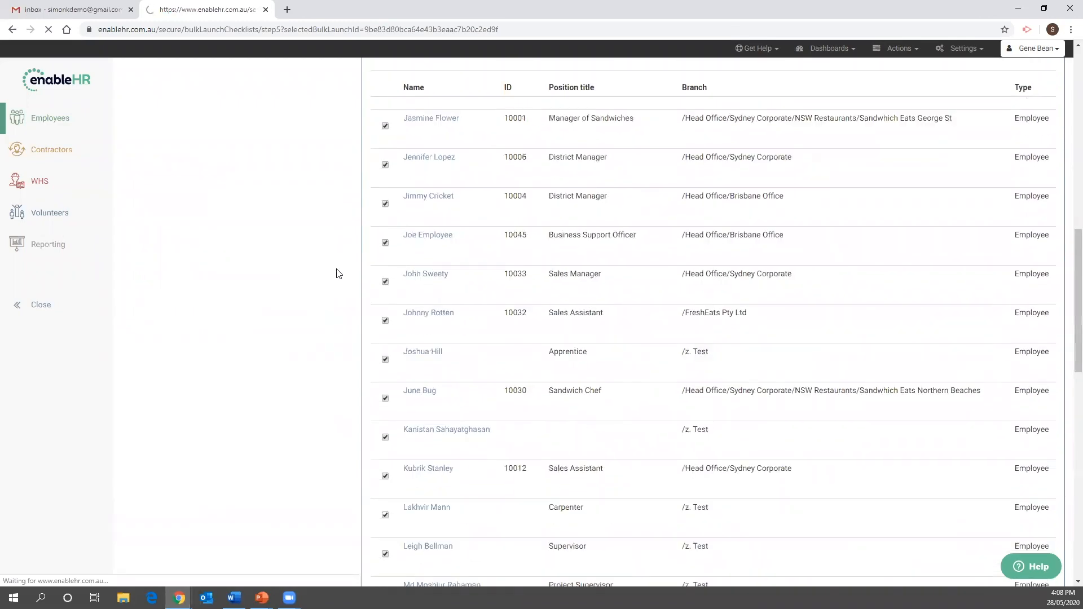
scroll(335, 274, up, 5)
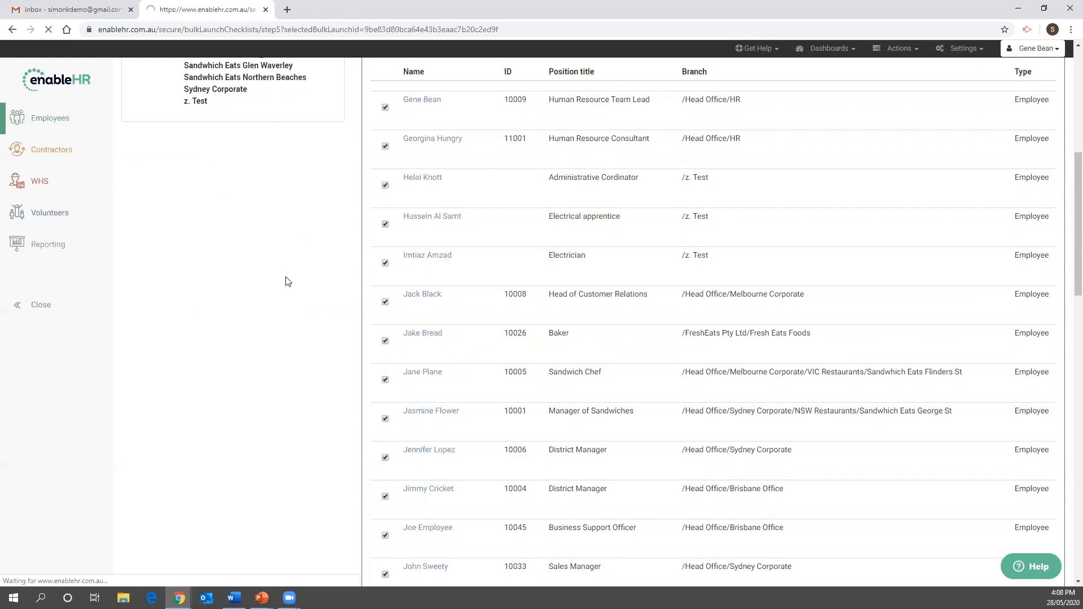
scroll(314, 293, up, 4)
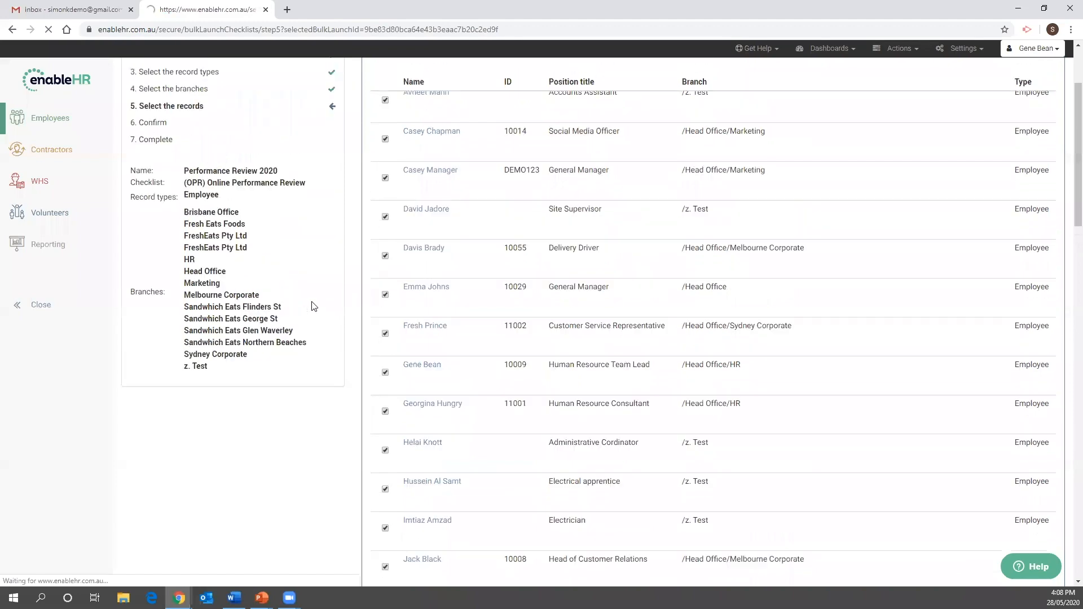
scroll(313, 308, up, 3)
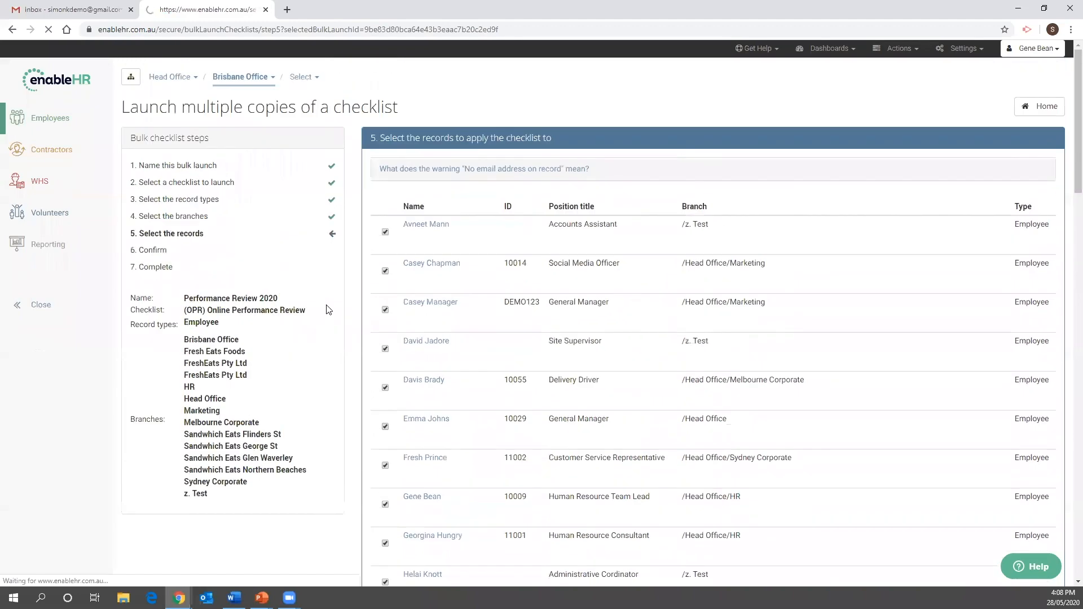
Step: Return to the bulk launch checklists and open the other Performance Review 2020 launch, the one at the Confirm step
click(66, 120)
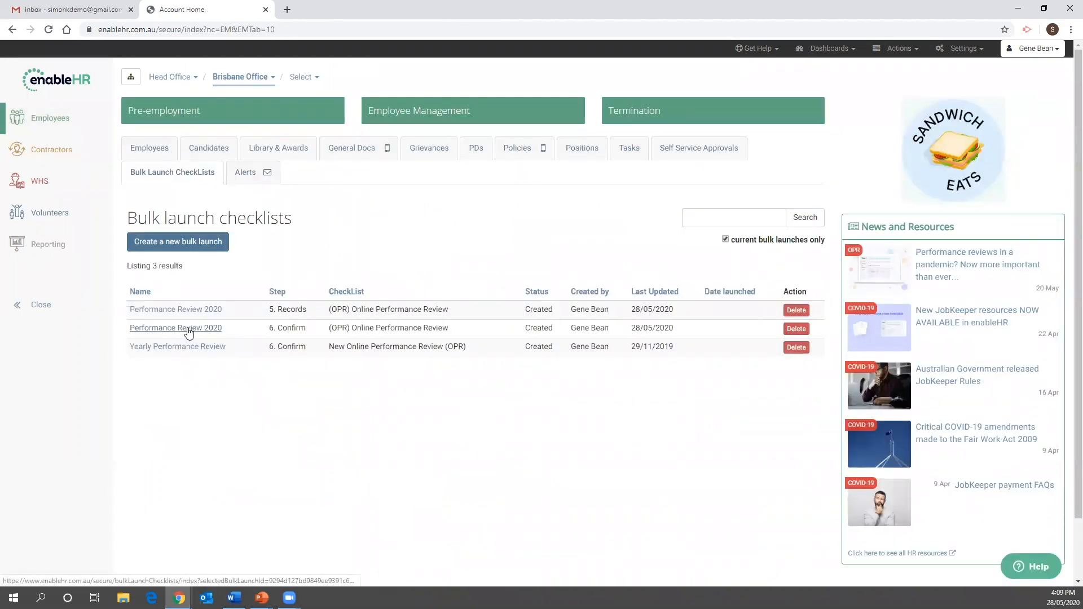
click(189, 333)
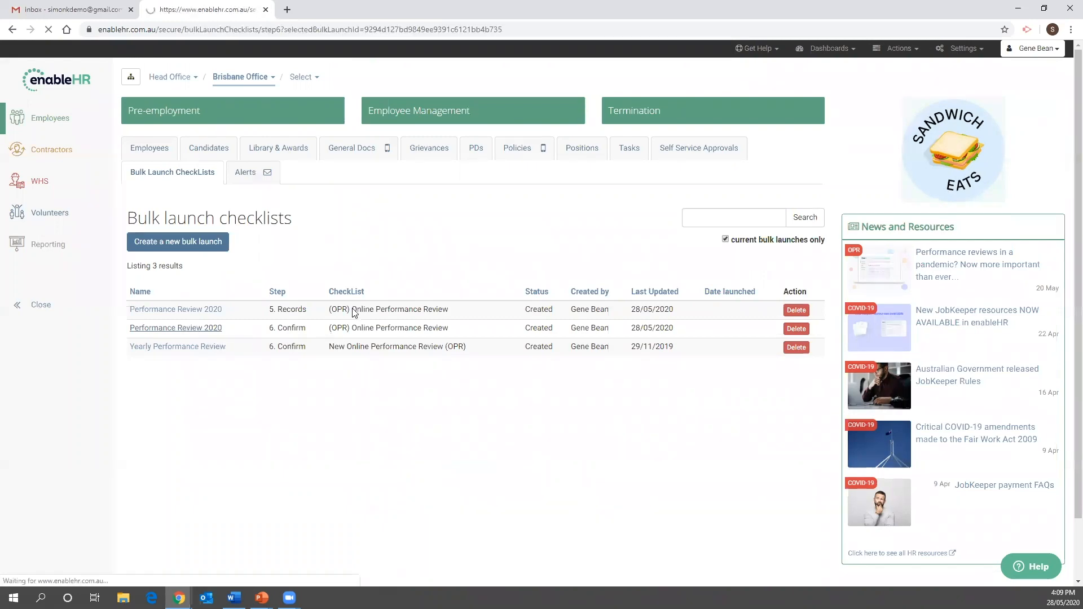
scroll(488, 332, down, 1)
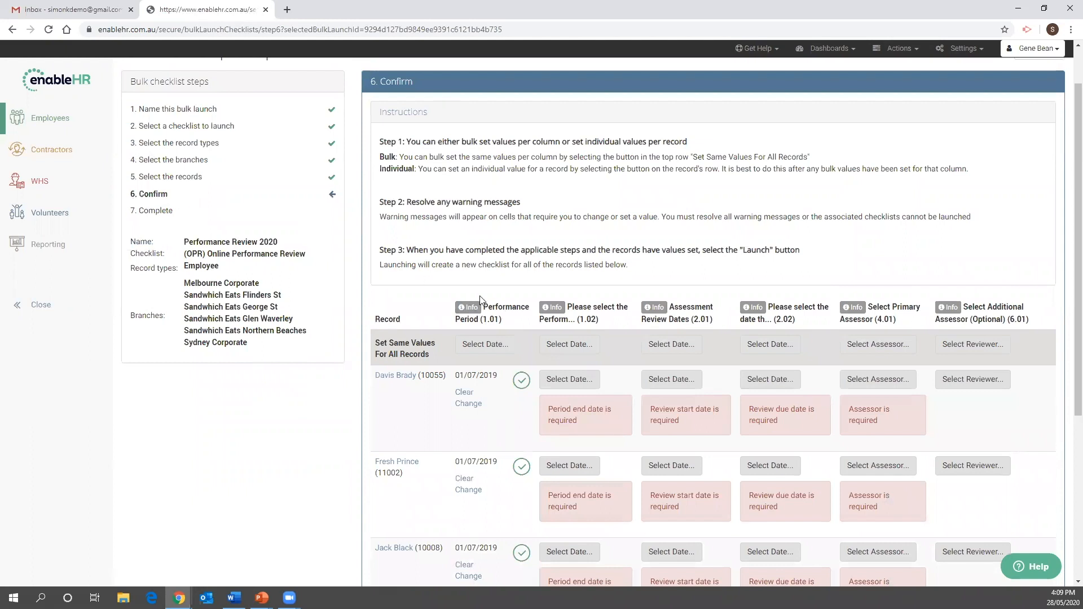
scroll(476, 297, down, 1)
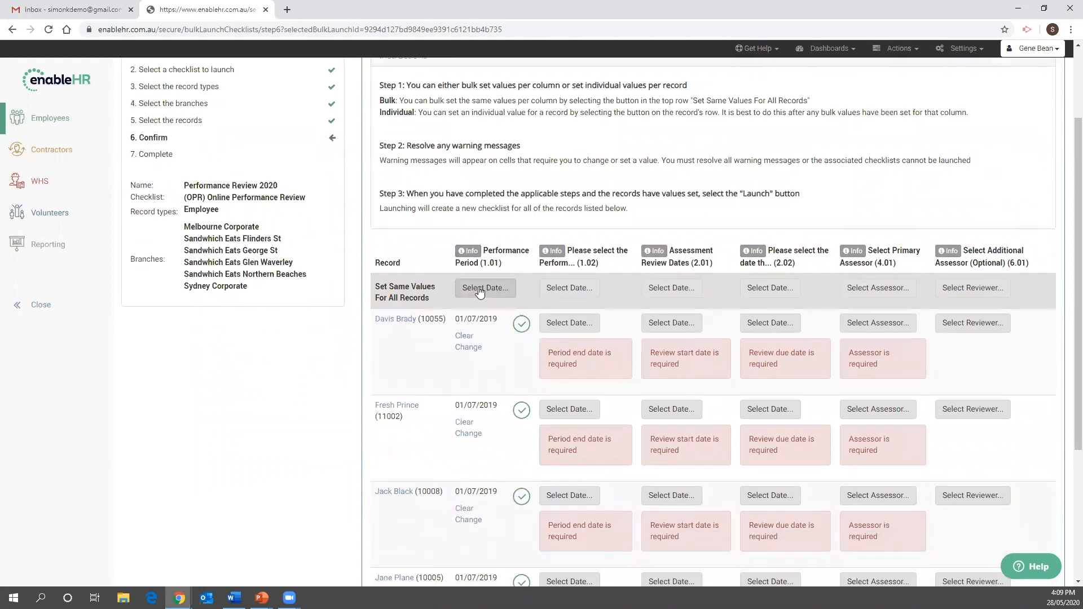
Step: Show the help for the performance period start and end date columns, and examine the dates and assessors required for each record
click(469, 251)
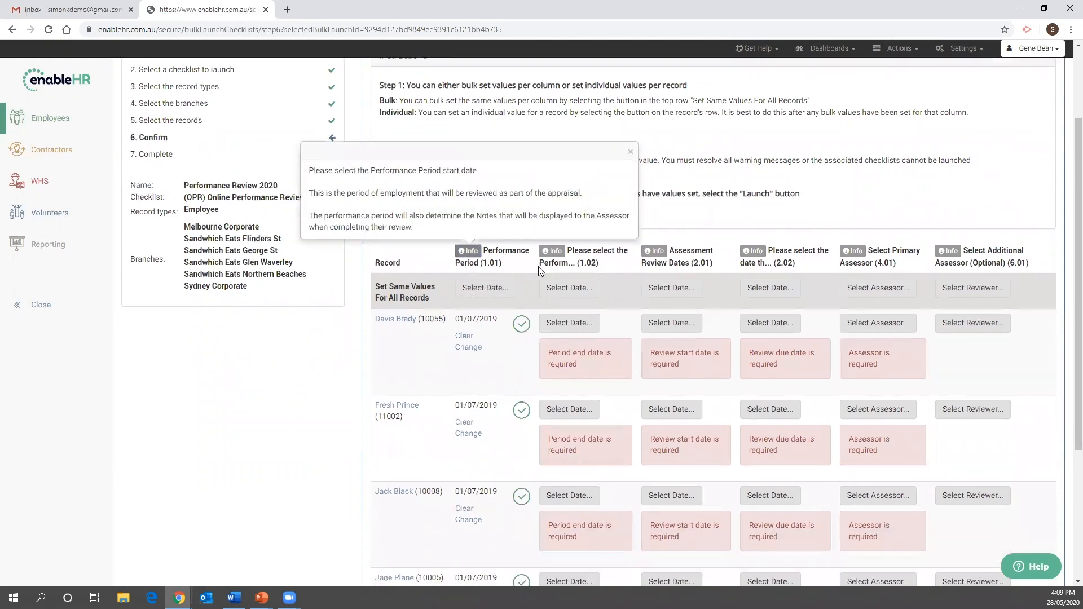
click(556, 252)
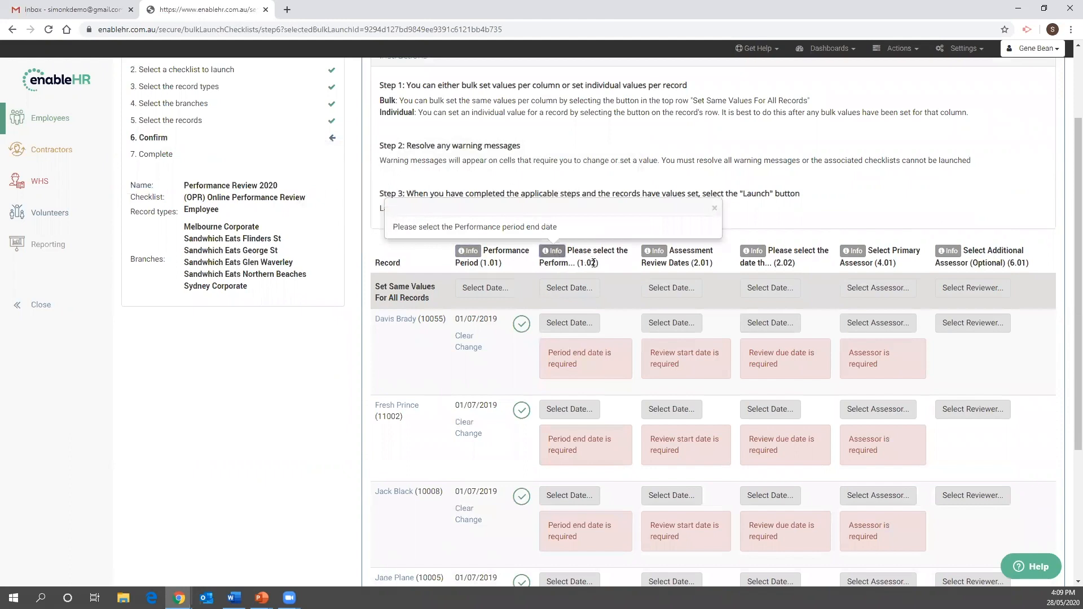
scroll(485, 270, down, 3)
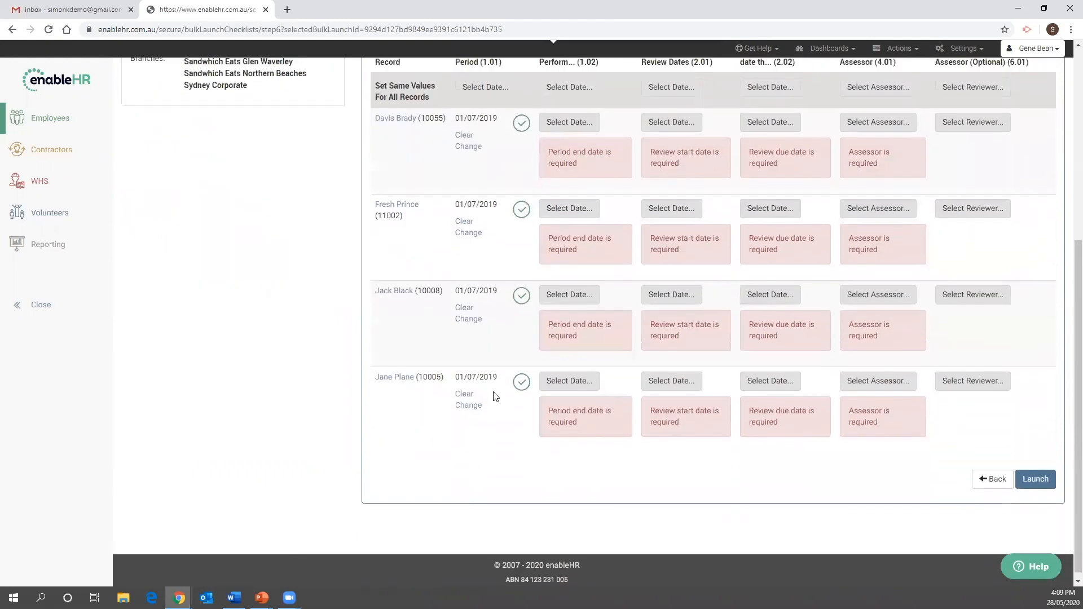
scroll(491, 395, up, 5)
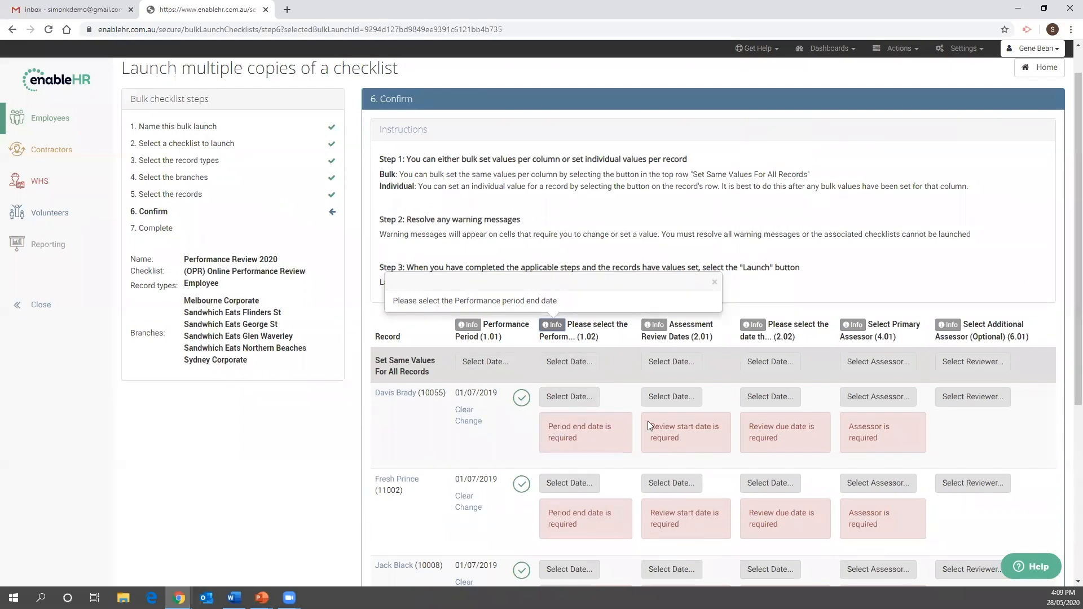
scroll(647, 420, down, 1)
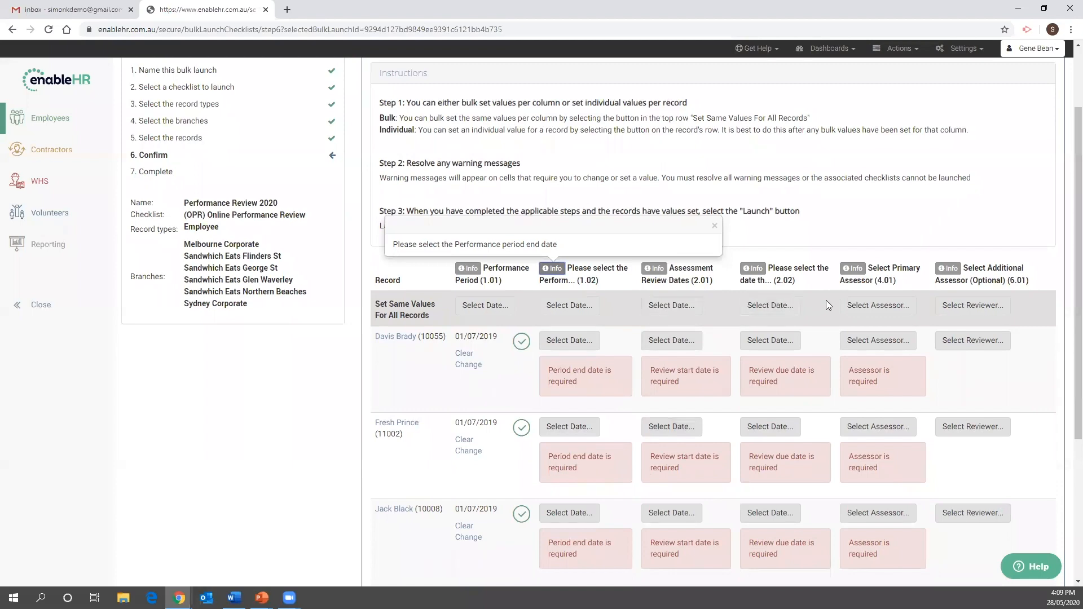
scroll(882, 278, down, 1)
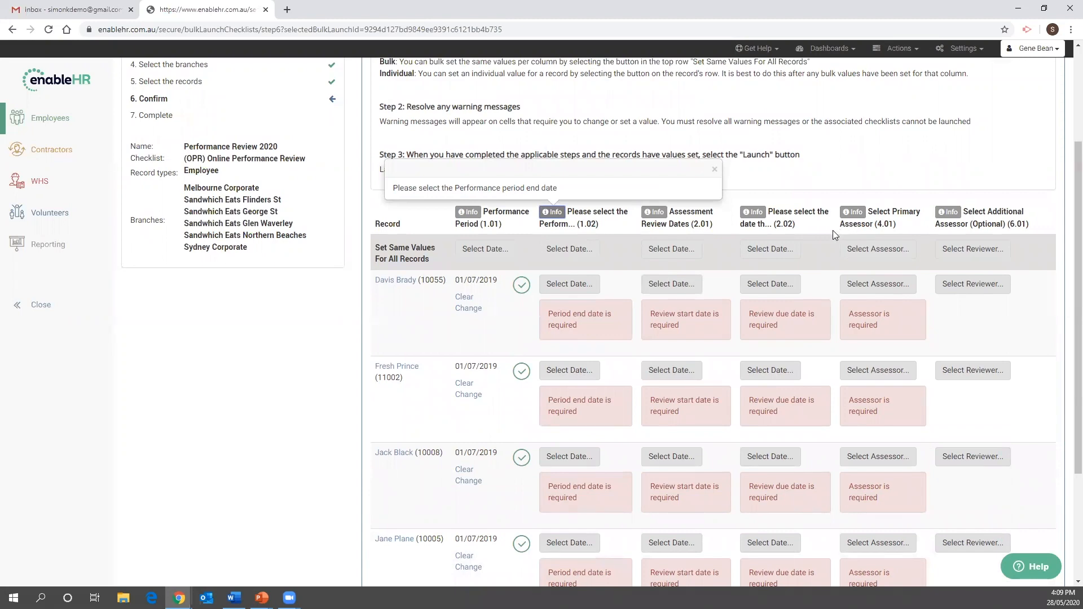
scroll(787, 328, up, 1)
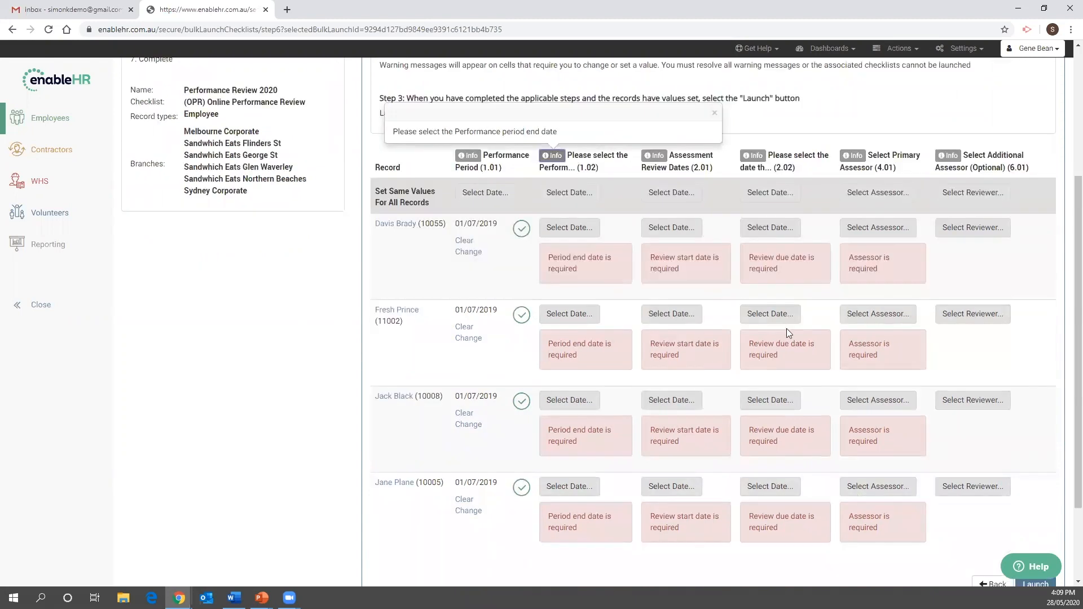
Step: Set the District Manager from the Brisbane Office as the primary assessor for all records in the bulk launch
click(872, 309)
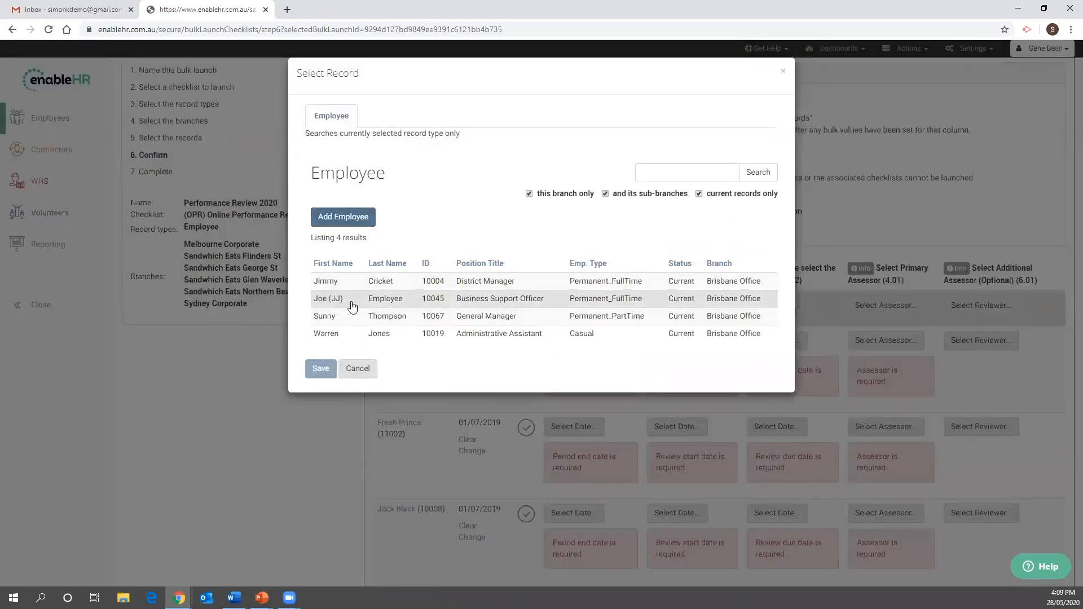
click(457, 281)
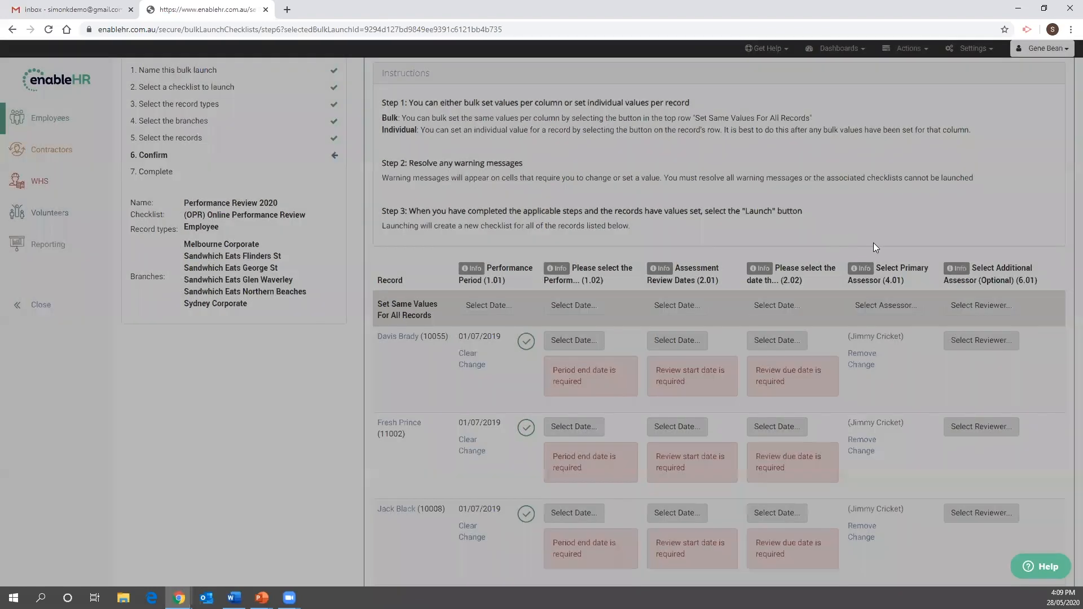
scroll(871, 244, down, 2)
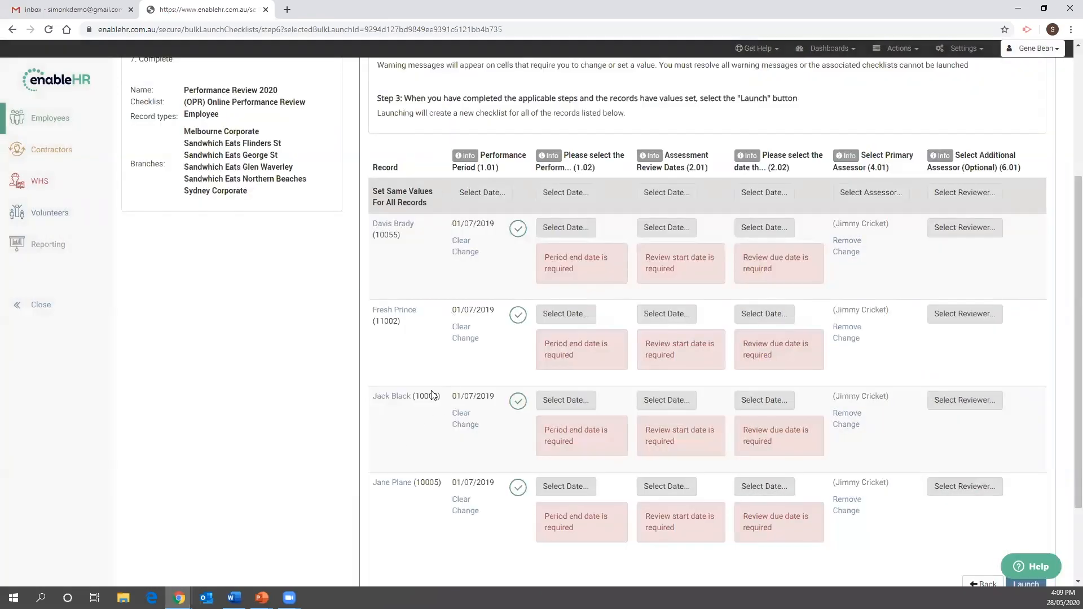
scroll(433, 395, down, 2)
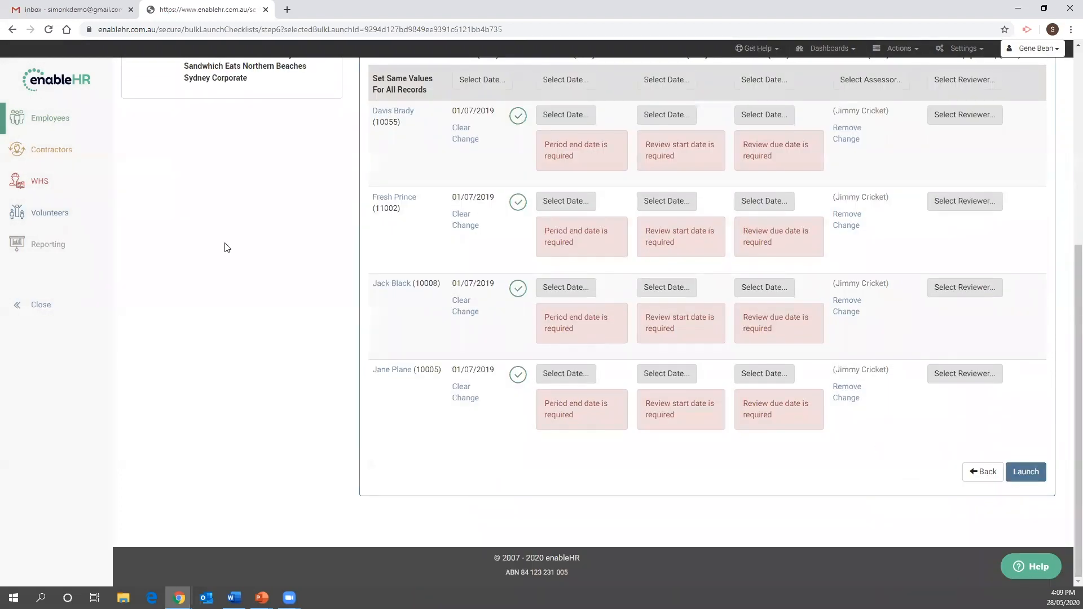
scroll(228, 249, up, 4)
scroll(228, 249, up, 2)
Step: Leave the bulk launch and initiate a Scheduled Performance Review (eSS) for the Business Support Officer in the Brisbane Office
click(72, 119)
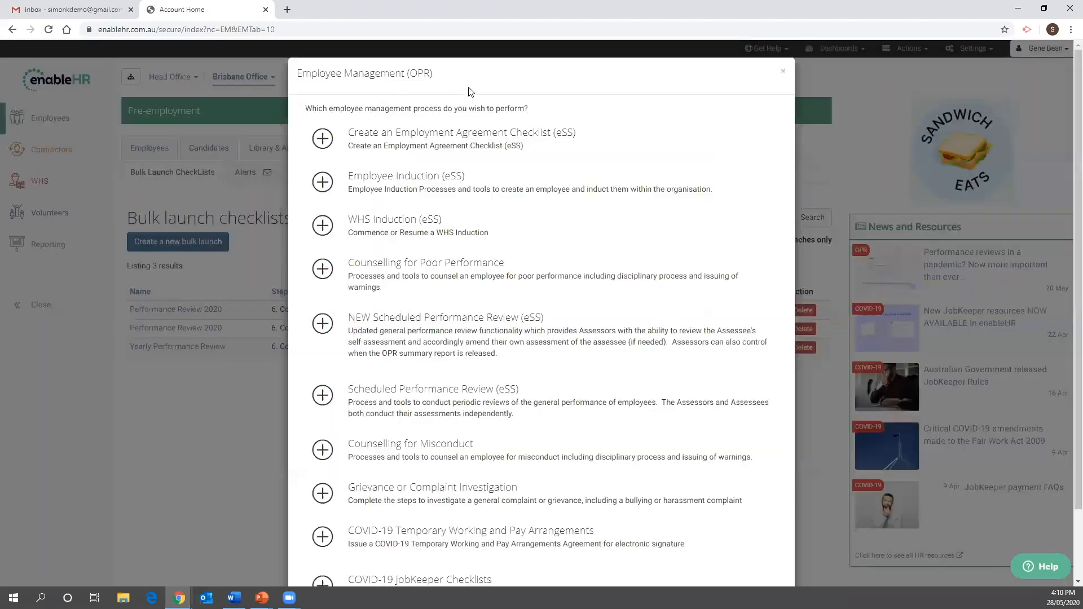
scroll(441, 293, down, 2)
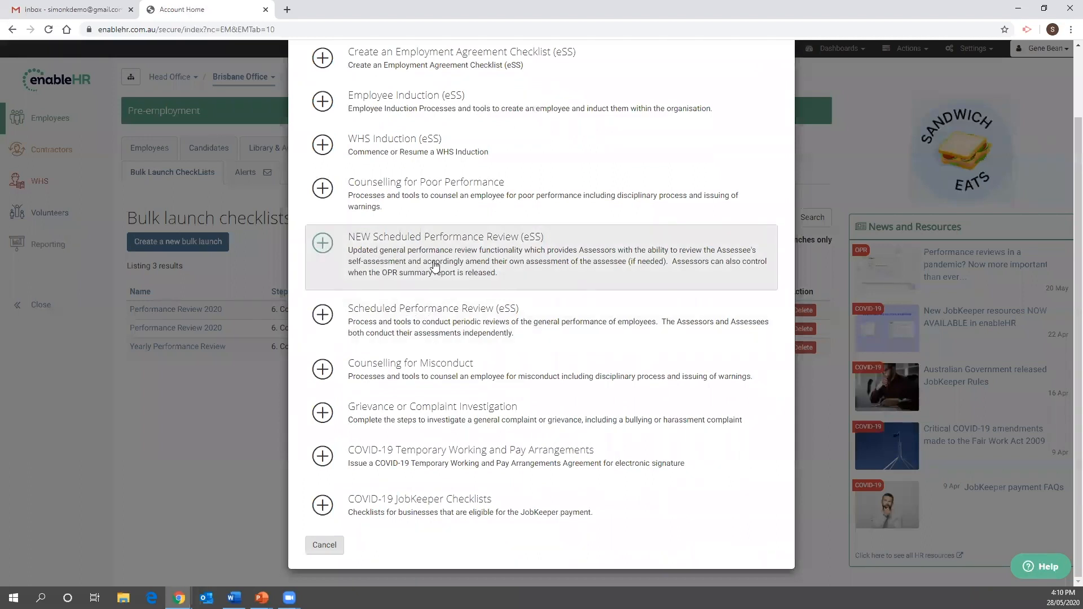
click(415, 308)
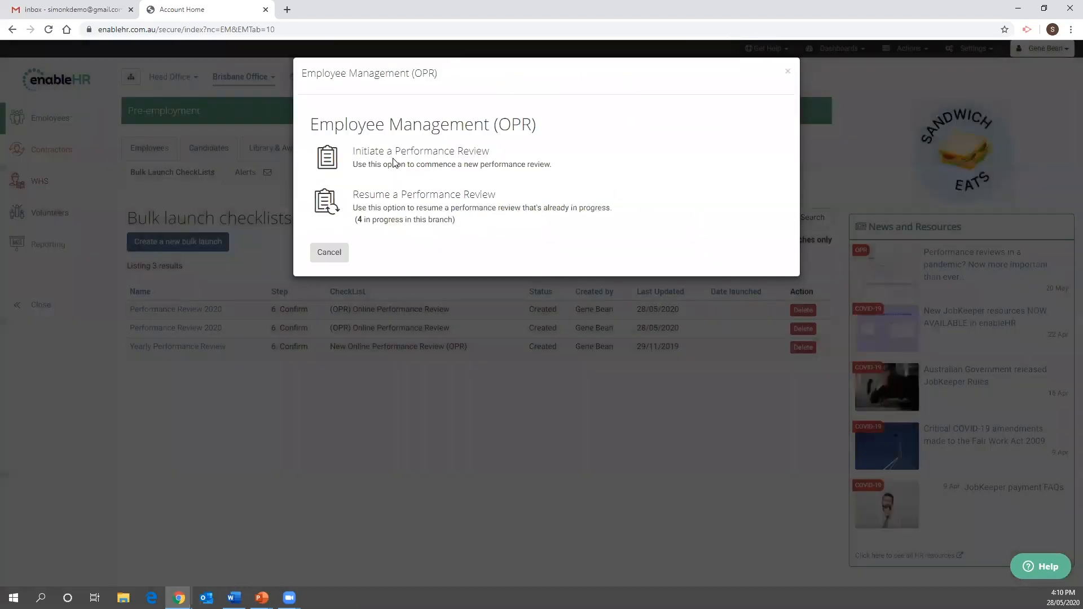
click(395, 164)
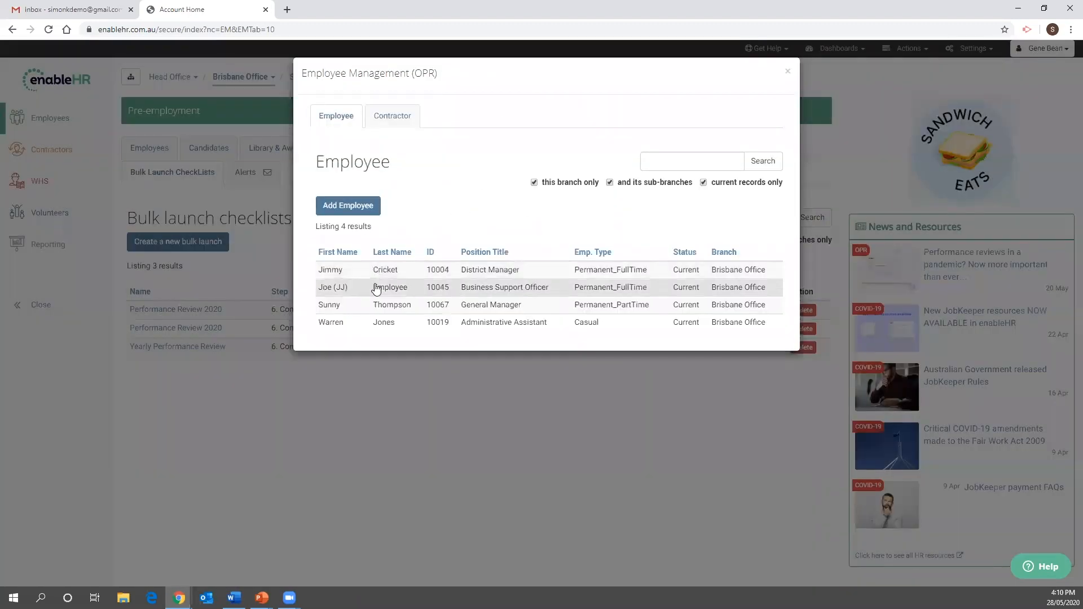
click(410, 288)
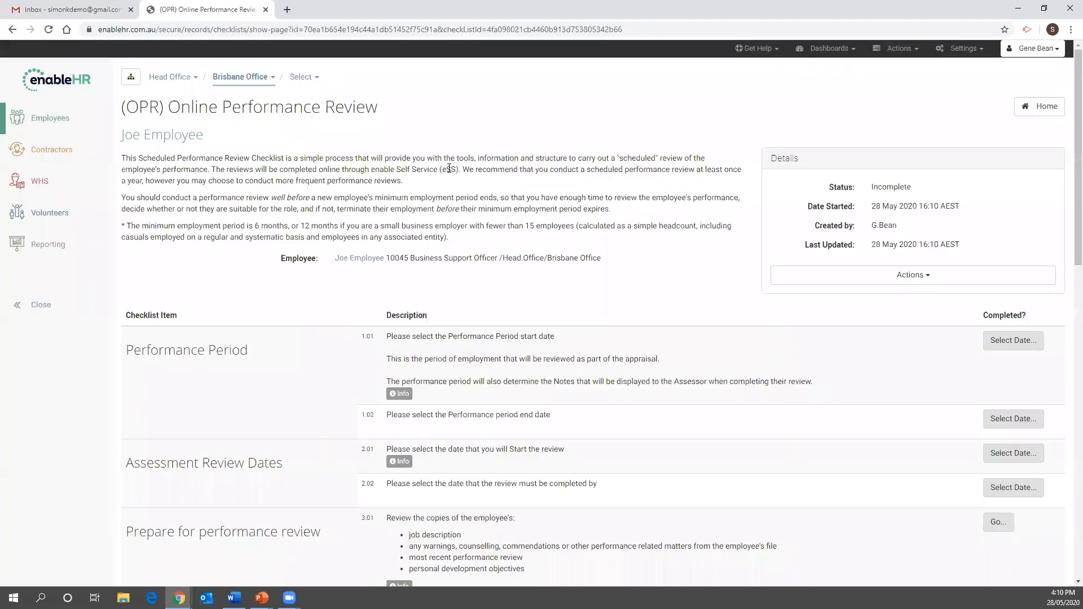
Step: Set the performance period start date in the employee's review checklist to 01/07/2019
scroll(959, 254, down, 1)
click(993, 285)
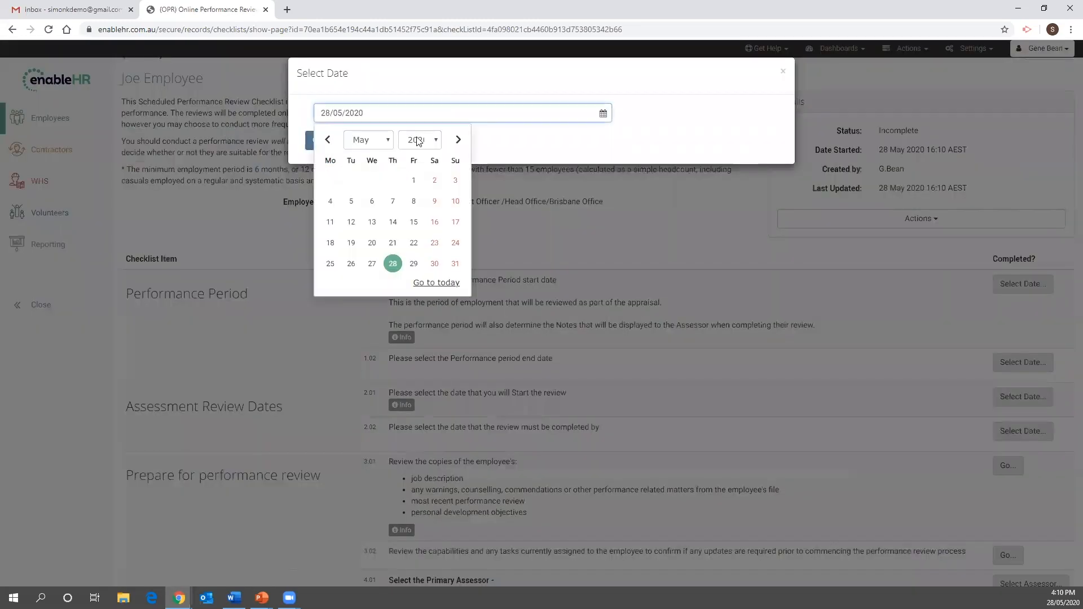
click(418, 141)
click(418, 336)
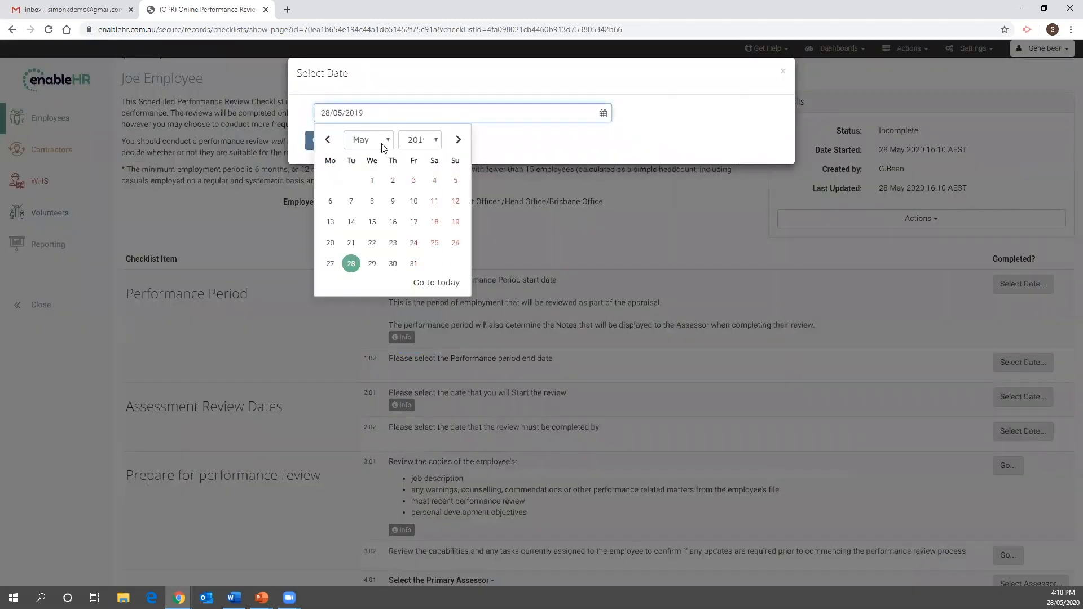
click(383, 146)
click(360, 207)
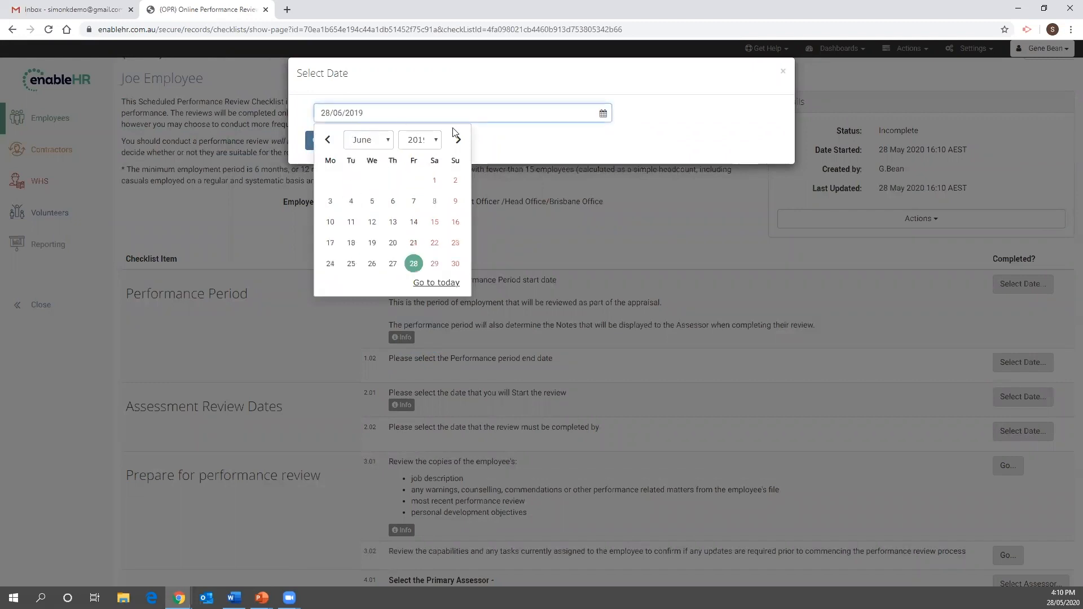
click(516, 133)
click(339, 112)
click(390, 140)
click(366, 218)
click(332, 180)
click(324, 140)
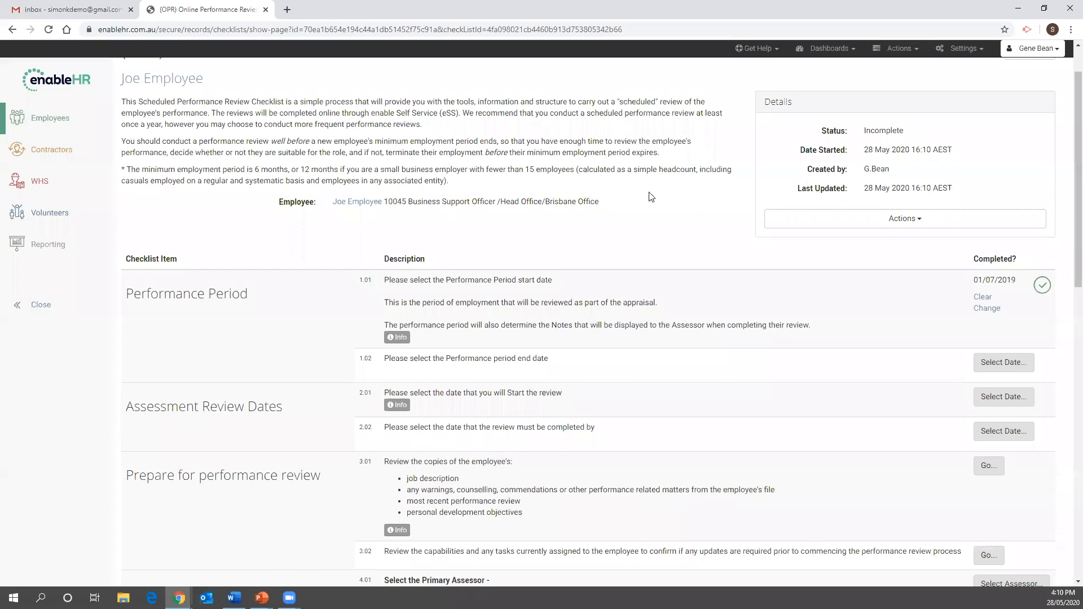
Step: Set the performance period end date in item 1.02 to 30/06/2020
scroll(680, 232, down, 2)
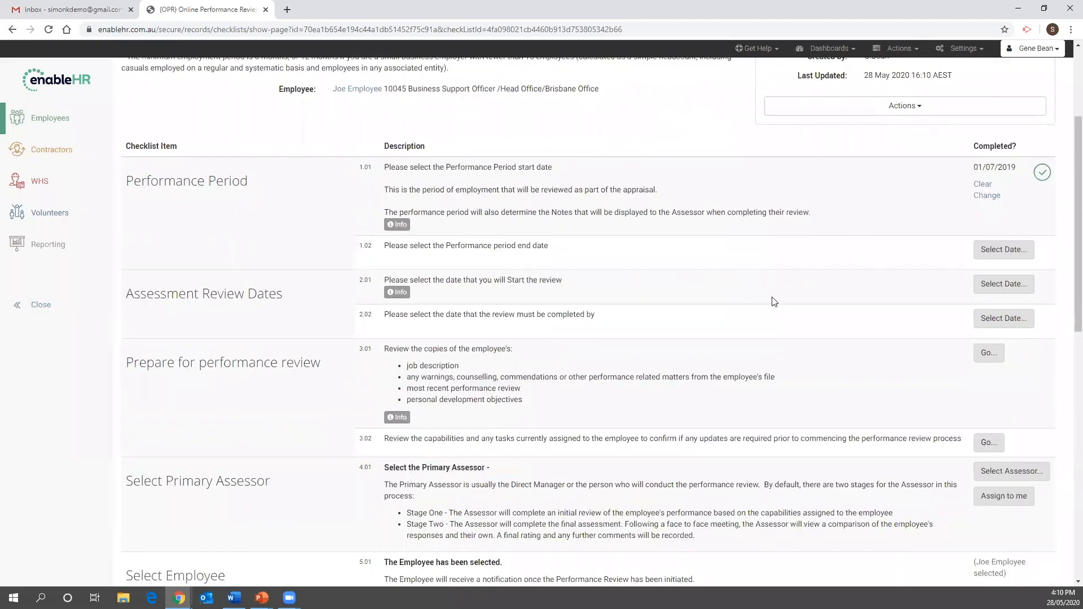
click(1009, 251)
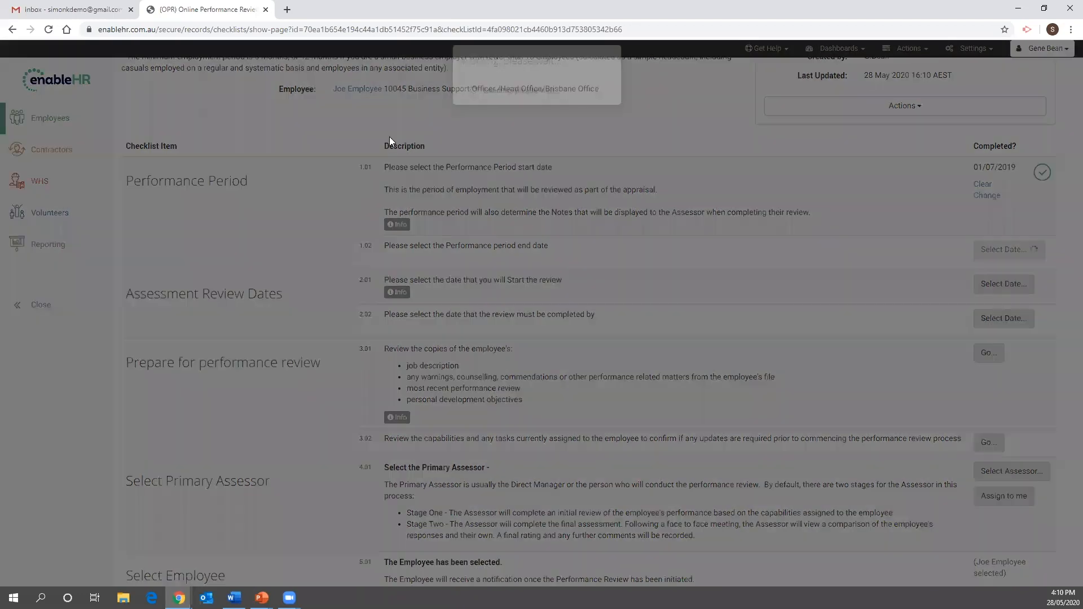
click(387, 140)
click(367, 216)
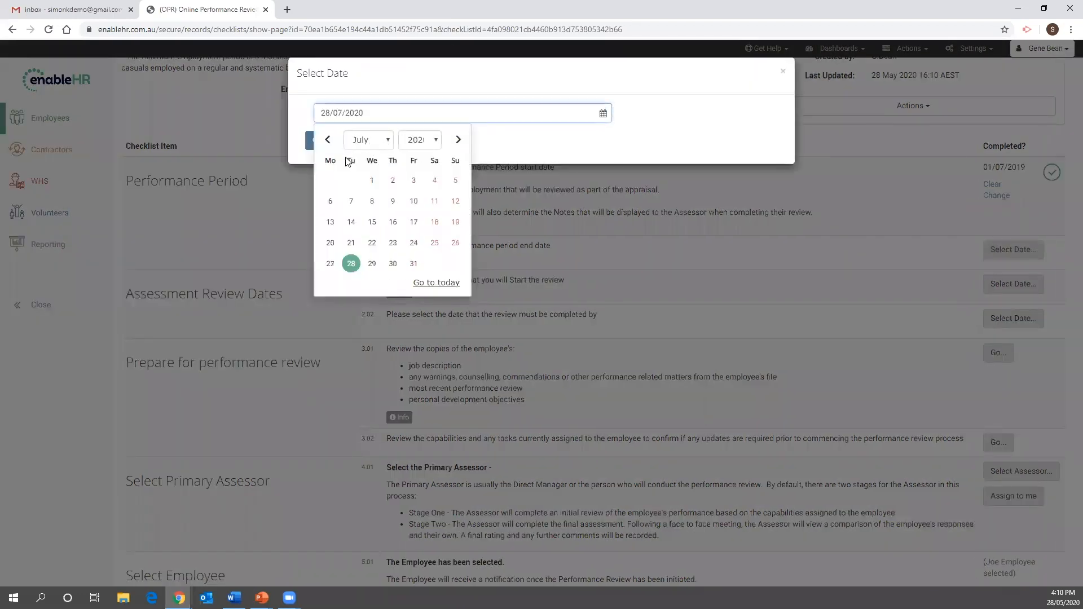
click(382, 140)
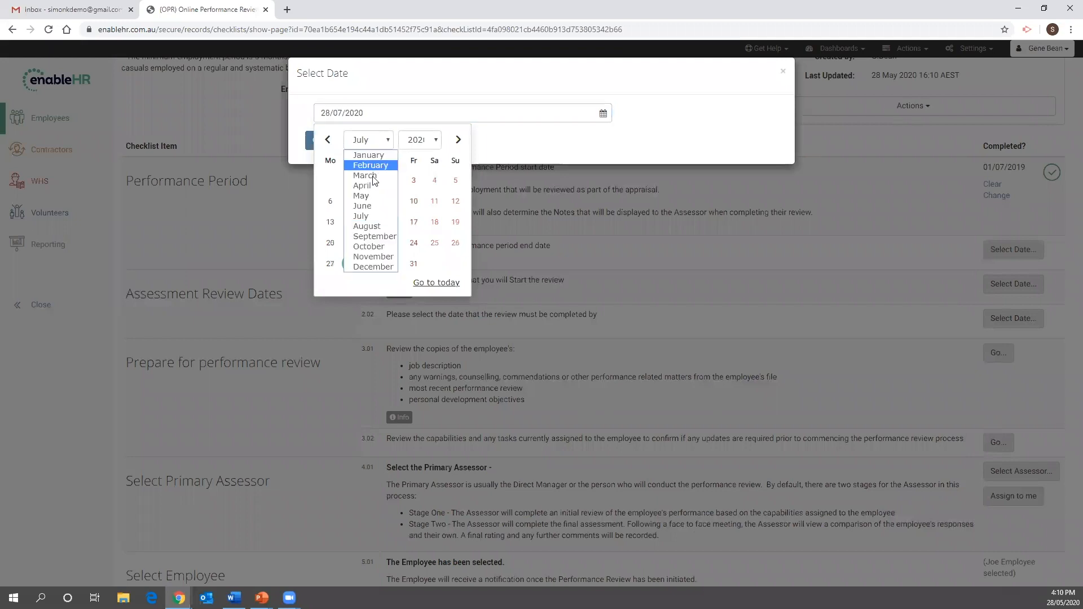
click(362, 205)
click(351, 263)
click(322, 140)
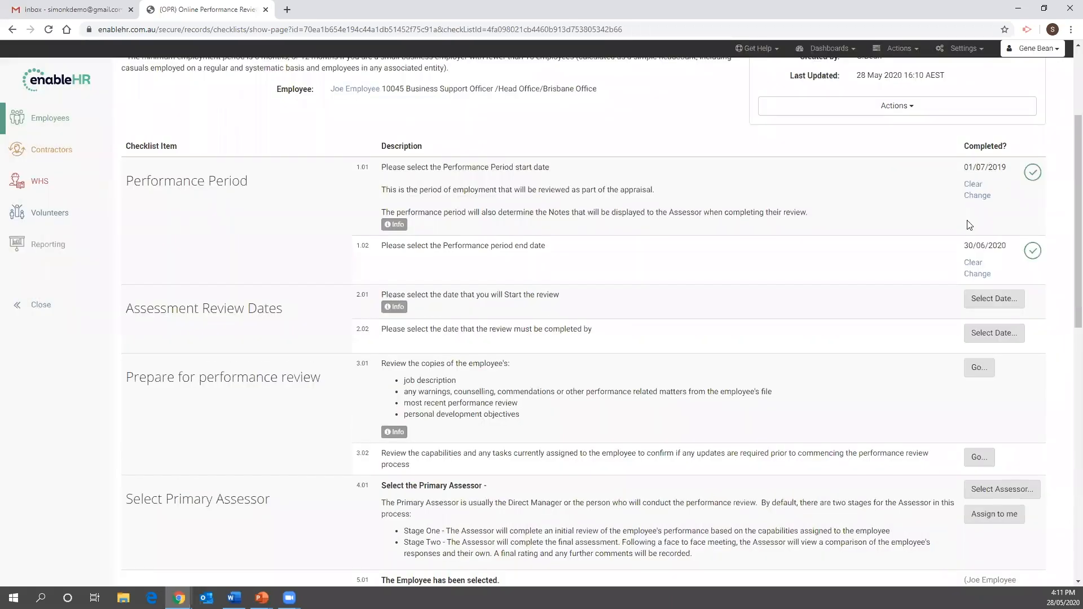
Step: Set the assessment review start date to 28/05/2020 and the review completion date to 12/06/2020
scroll(784, 243, down, 1)
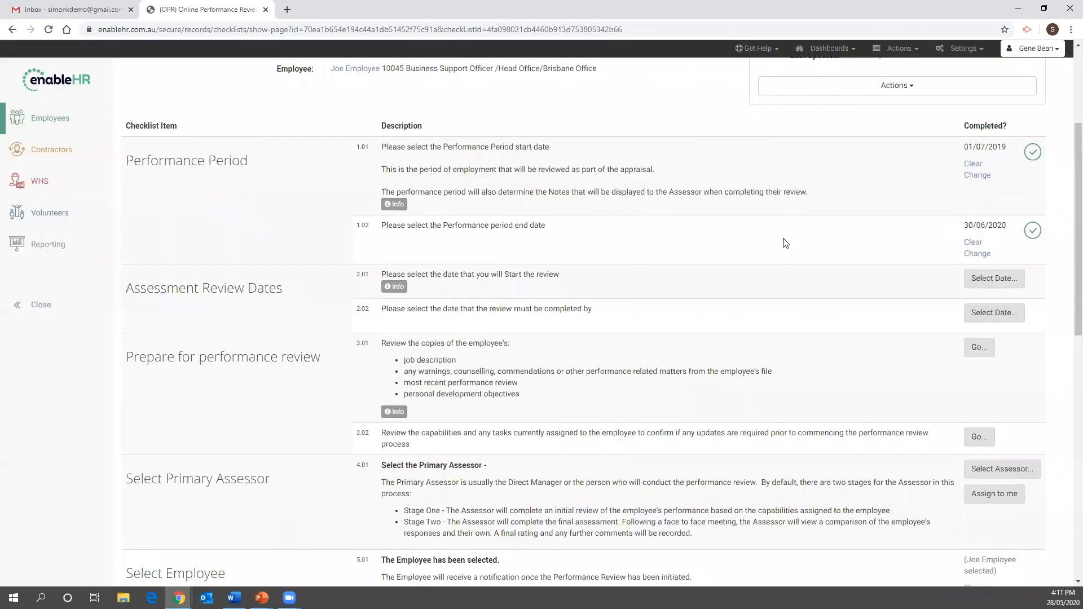
scroll(784, 244, down, 2)
click(994, 186)
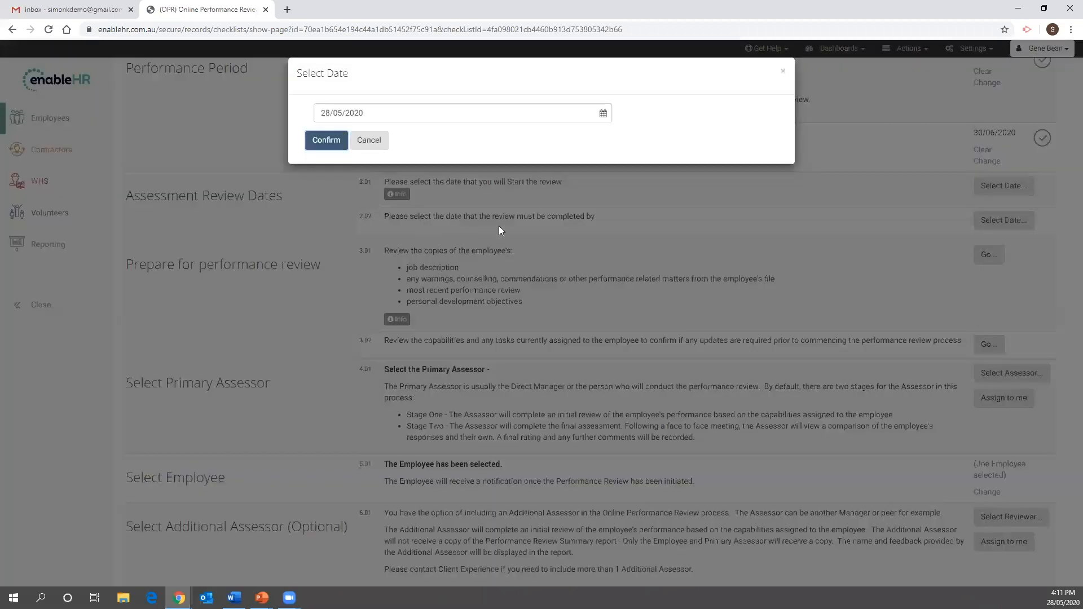
key(Return)
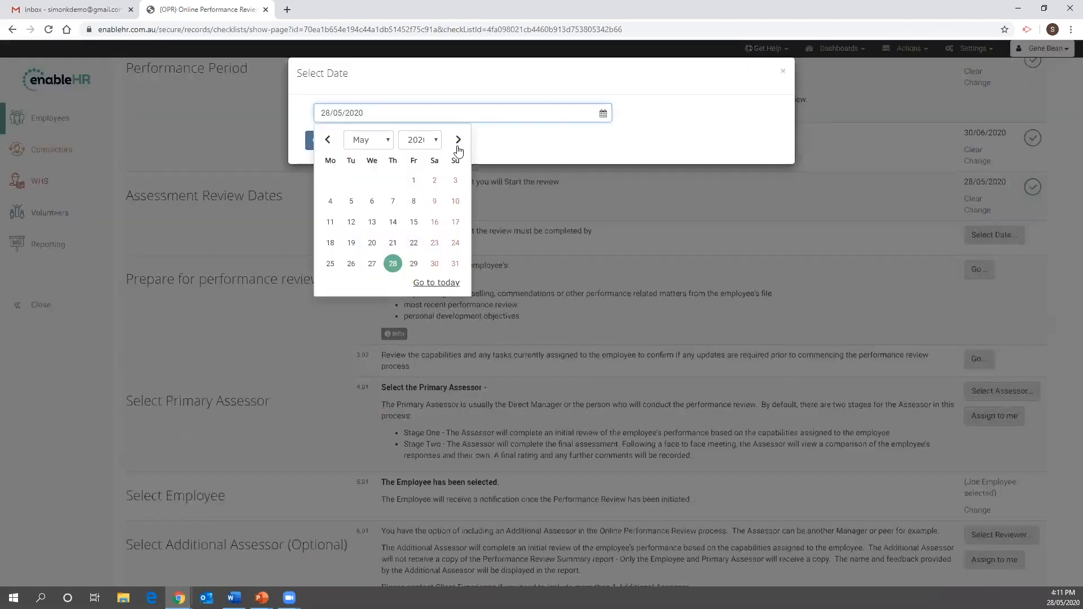
click(458, 142)
click(413, 201)
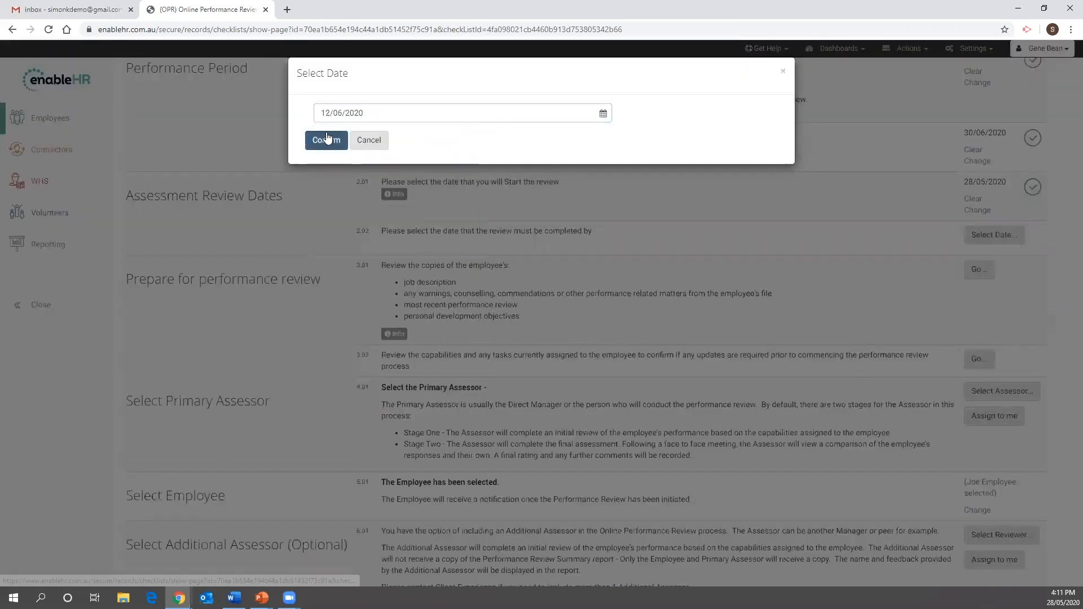
click(327, 129)
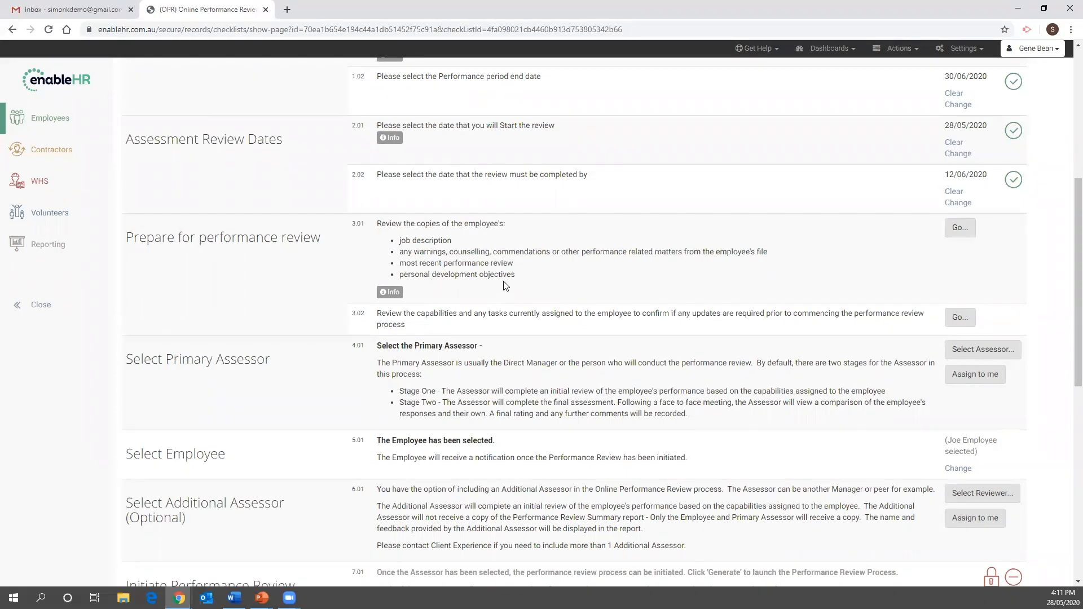
Step: Go over the review preparation items and assign yourself as the primary assessor in item 4.01
scroll(468, 313, down, 1)
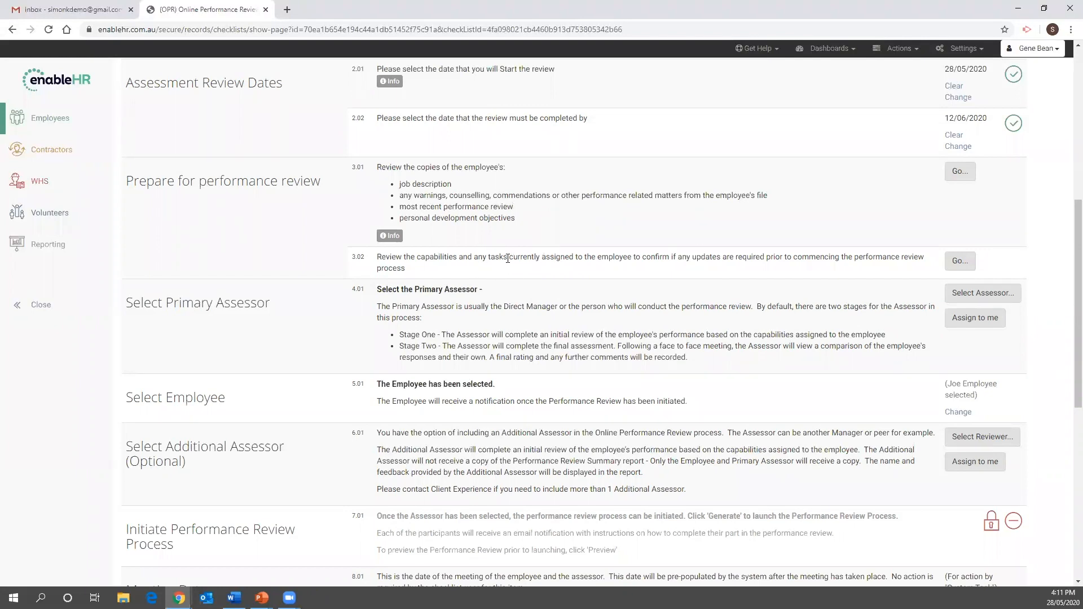
scroll(522, 258, up, 5)
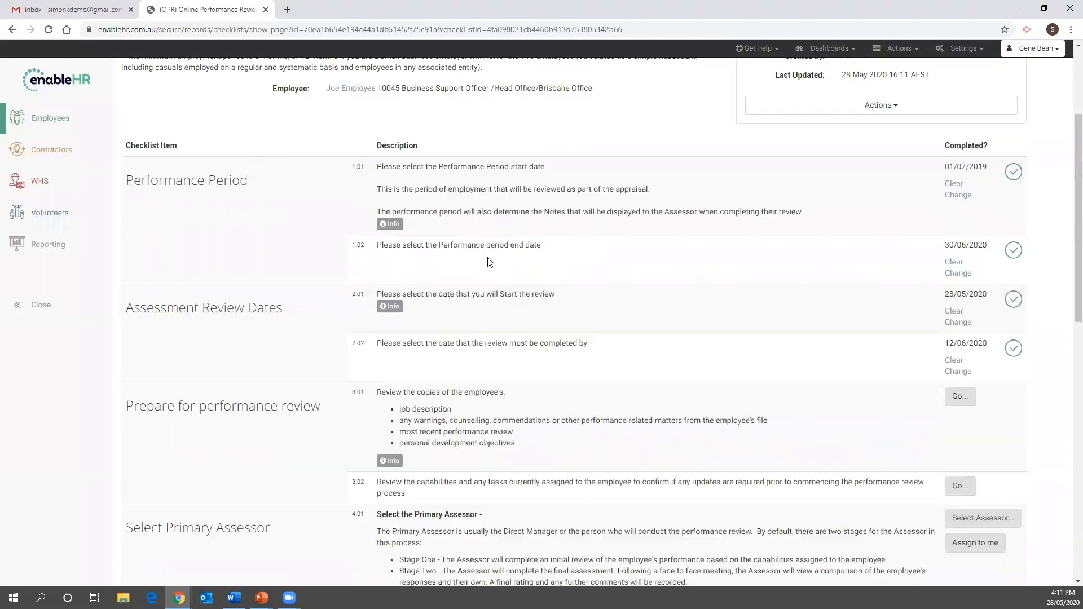
scroll(480, 260, down, 2)
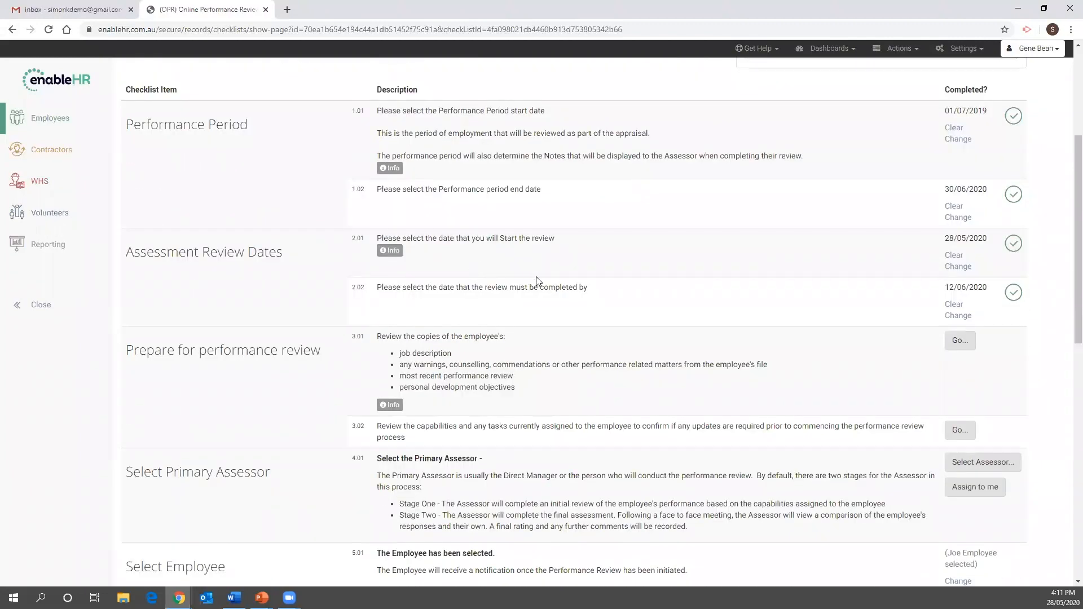
scroll(555, 282, down, 2)
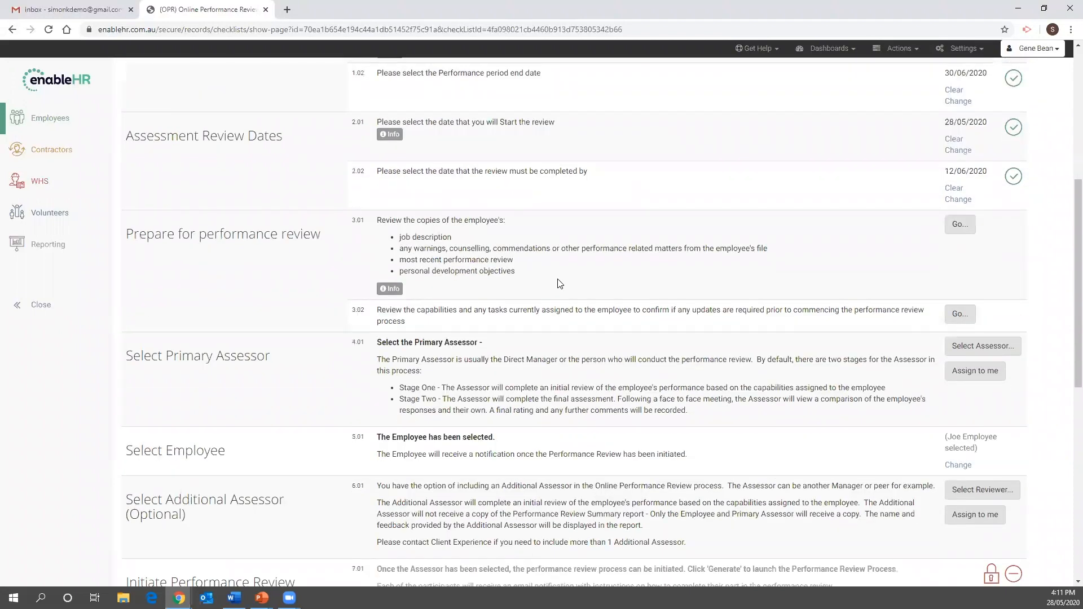
scroll(560, 283, down, 1)
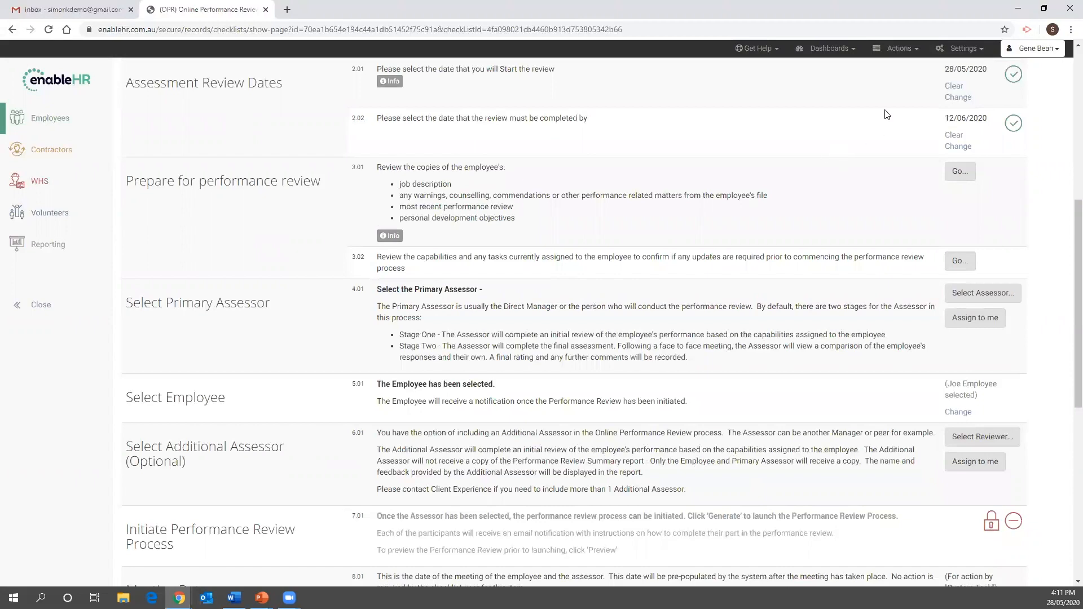
scroll(793, 235, down, 1)
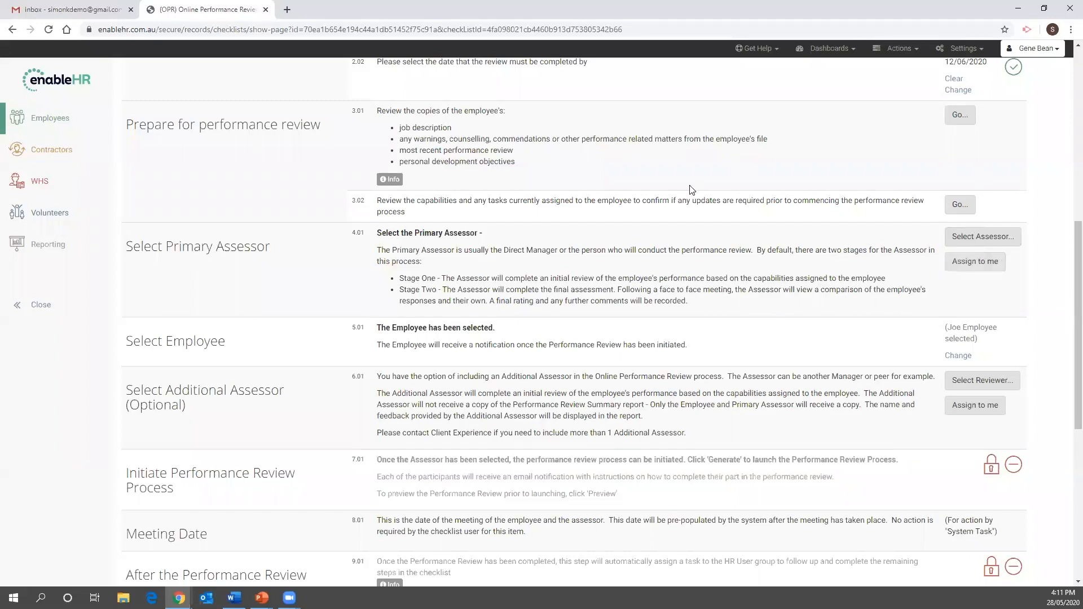
scroll(691, 190, down, 1)
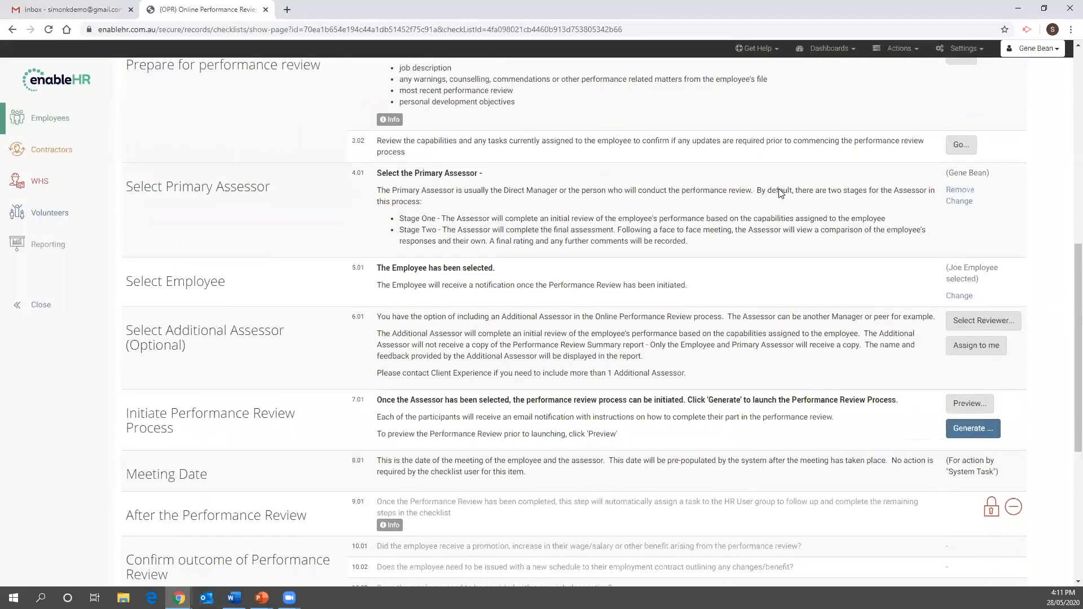
scroll(789, 192, down, 1)
Step: Examine the selected employee and the optional additional assessor item, and preview the employee's performance review without generating it
drag(948, 215, 980, 215)
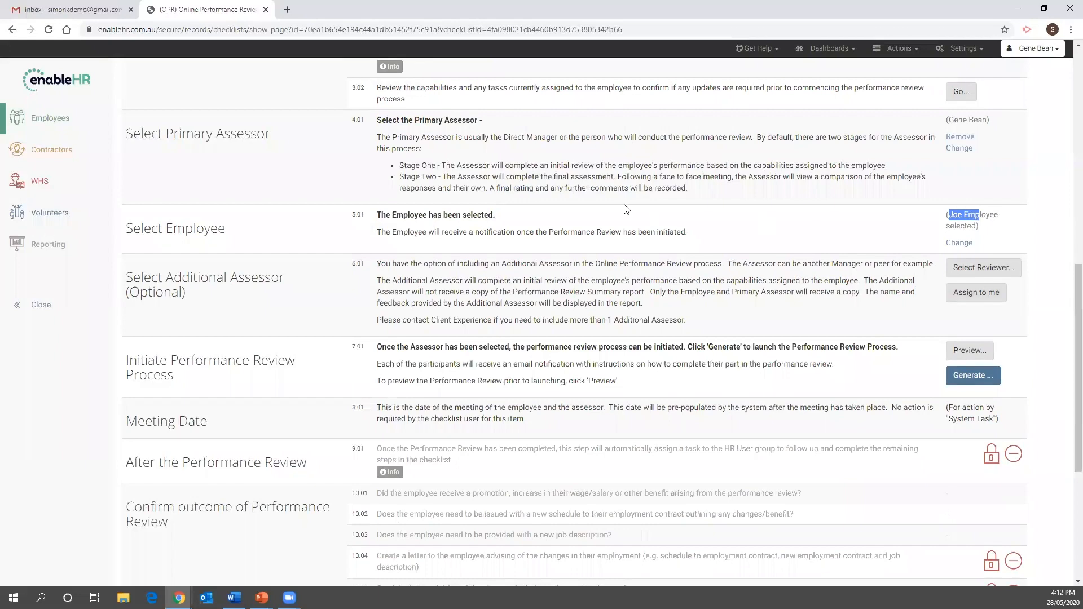
scroll(642, 220, down, 1)
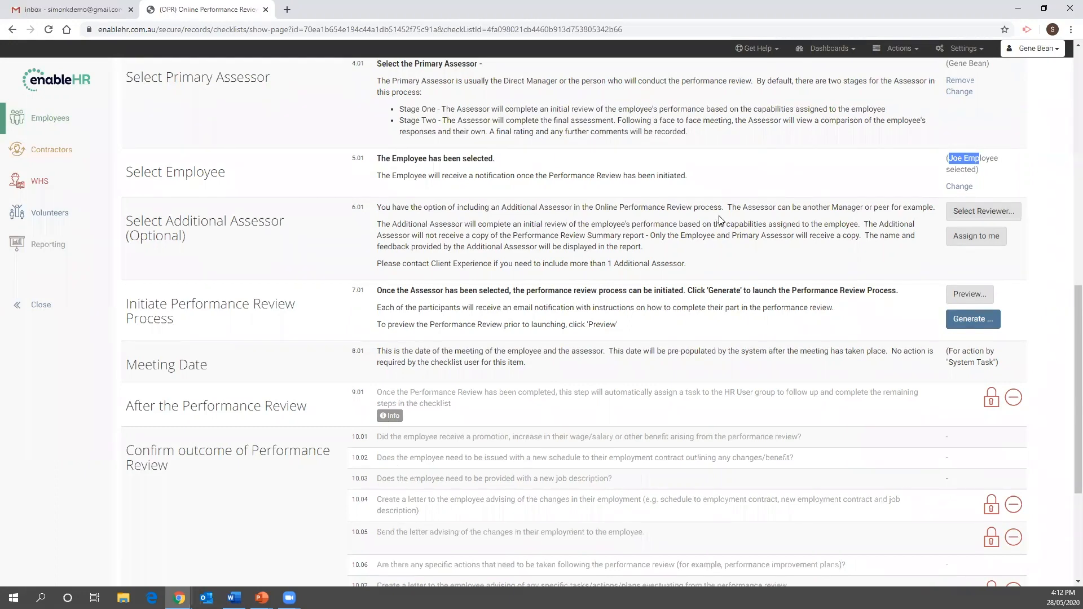
scroll(763, 221, up, 2)
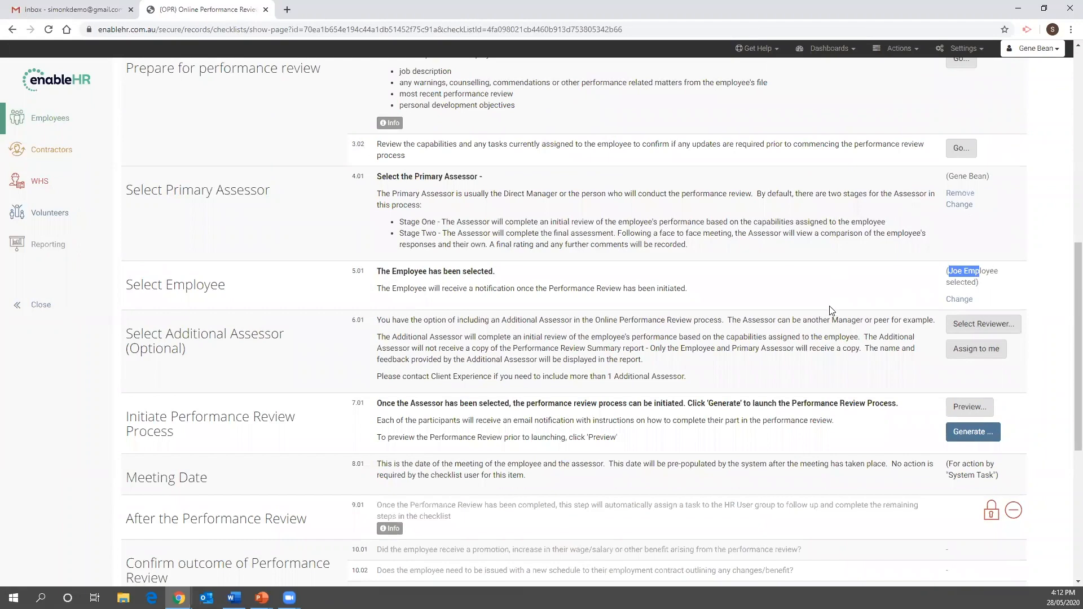
scroll(832, 312, down, 1)
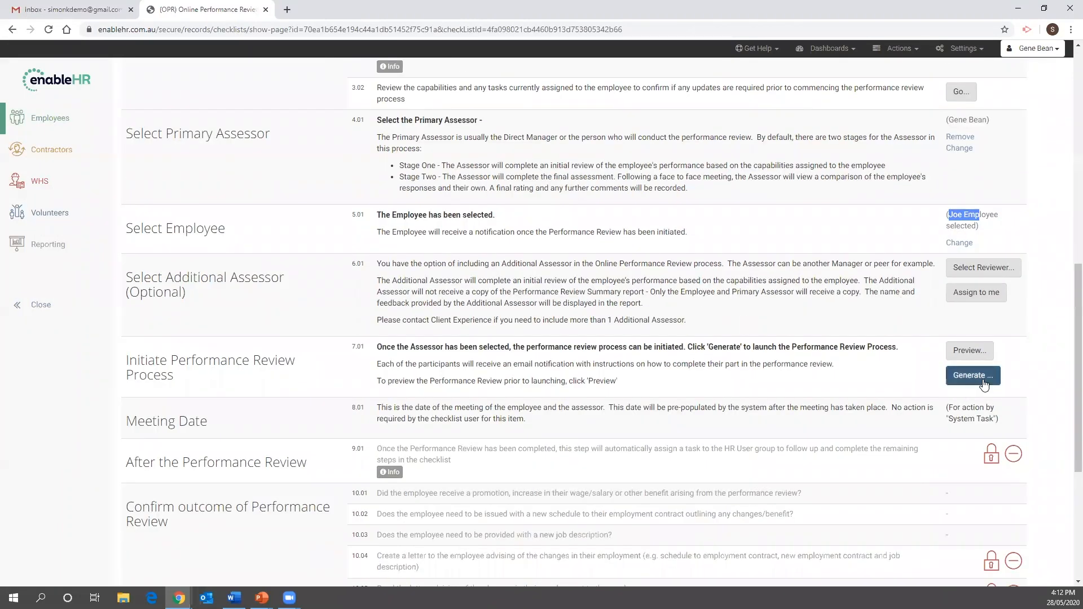
click(959, 341)
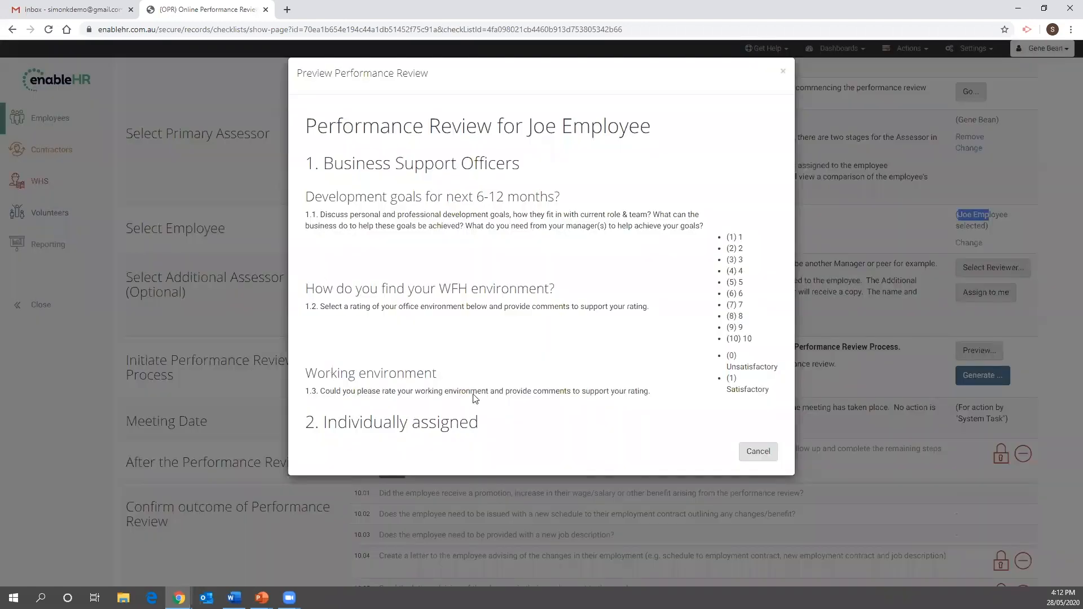
Step: Close the review preview and generate the performance review in item 7.01 to launch the process
click(758, 451)
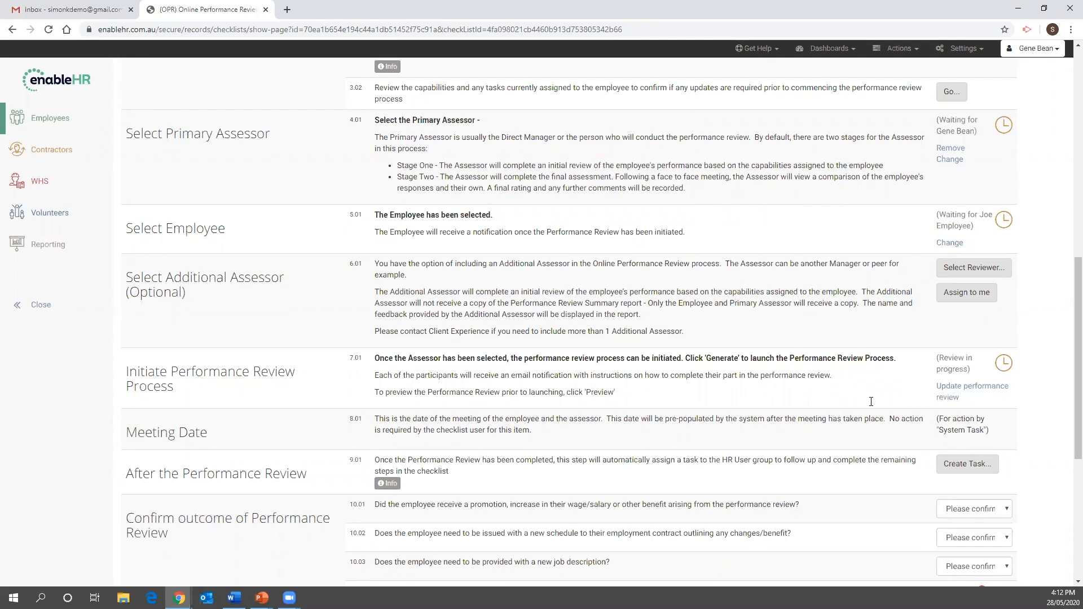
scroll(880, 380, down, 1)
drag(985, 364, 941, 362)
click(946, 363)
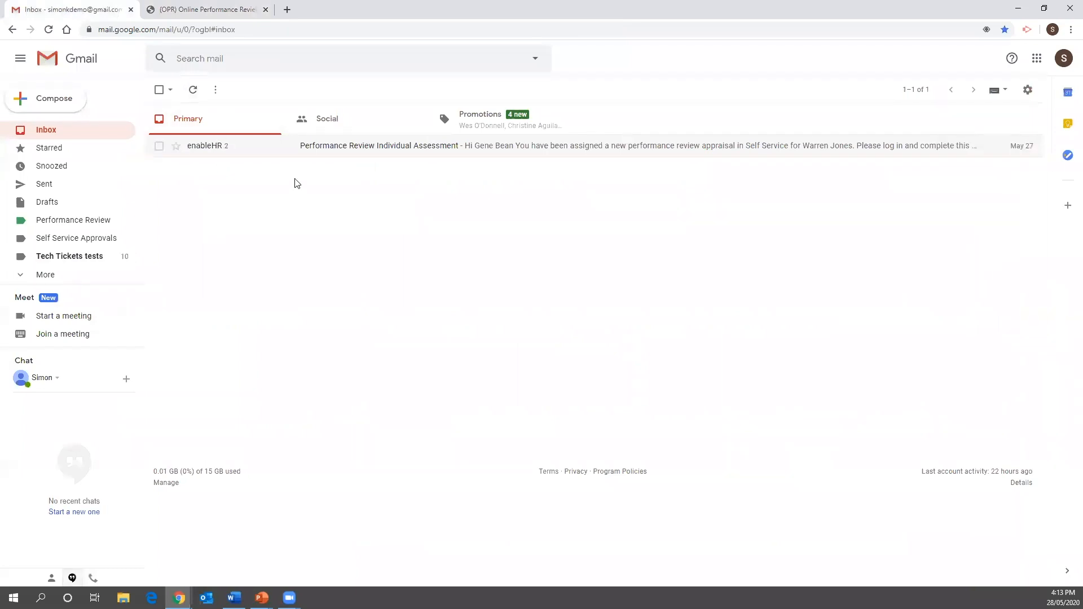
Step: In Gmail, open the Performance Review Individual Assessment conversation and read the notifications sent to the assessor and the employee
click(322, 147)
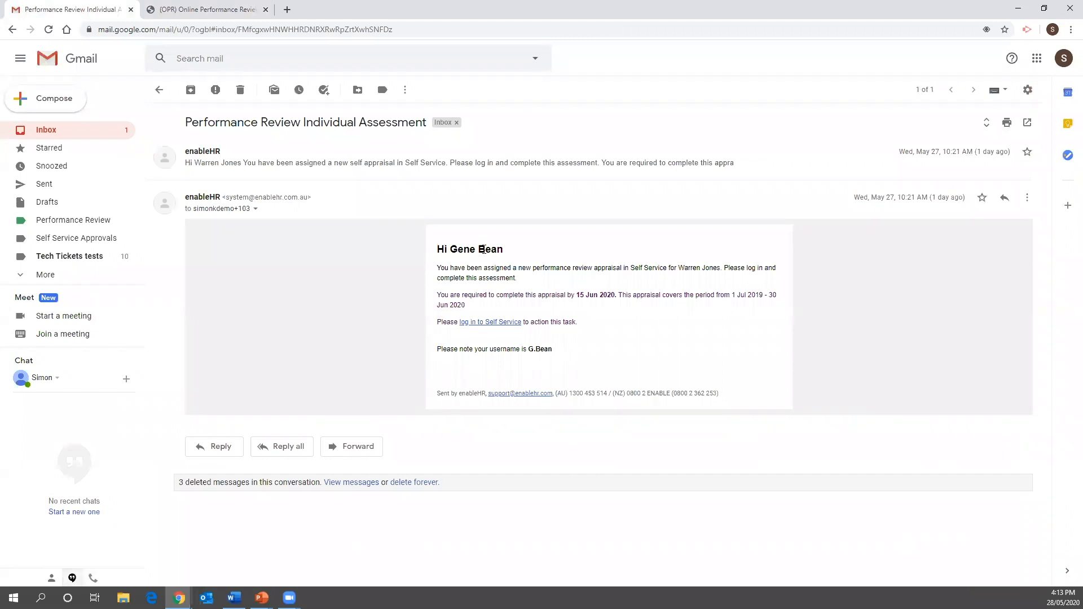
drag(460, 268, 712, 267)
click(338, 147)
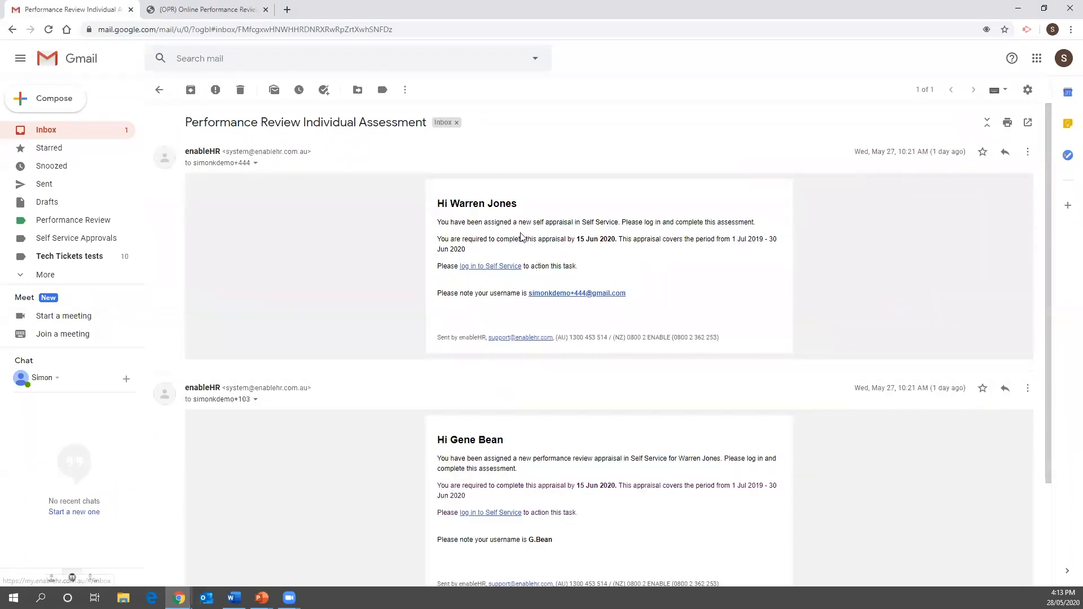
drag(441, 222, 635, 220)
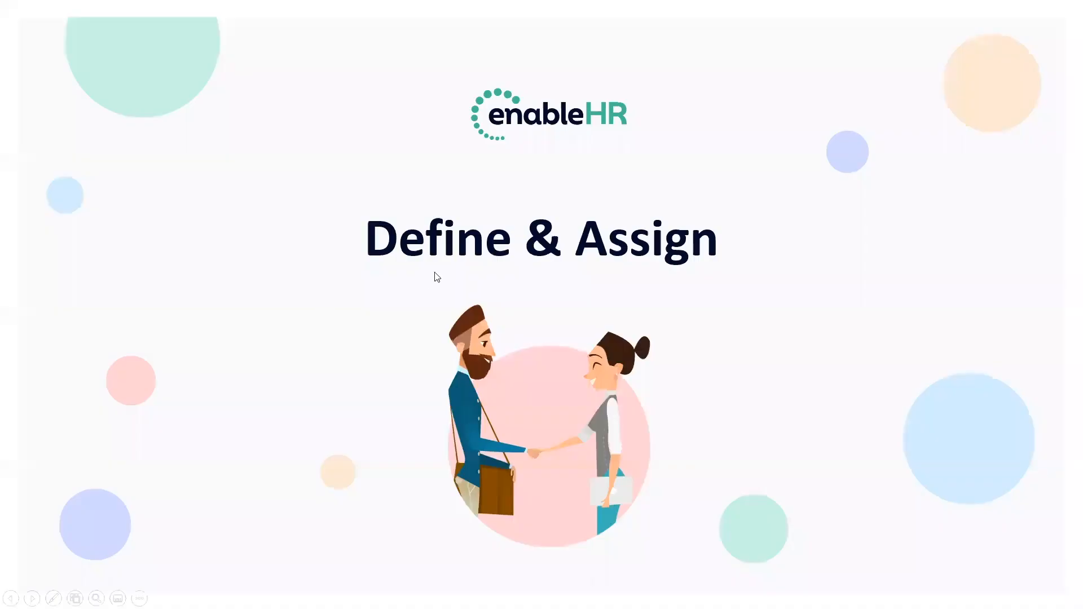
click(277, 284)
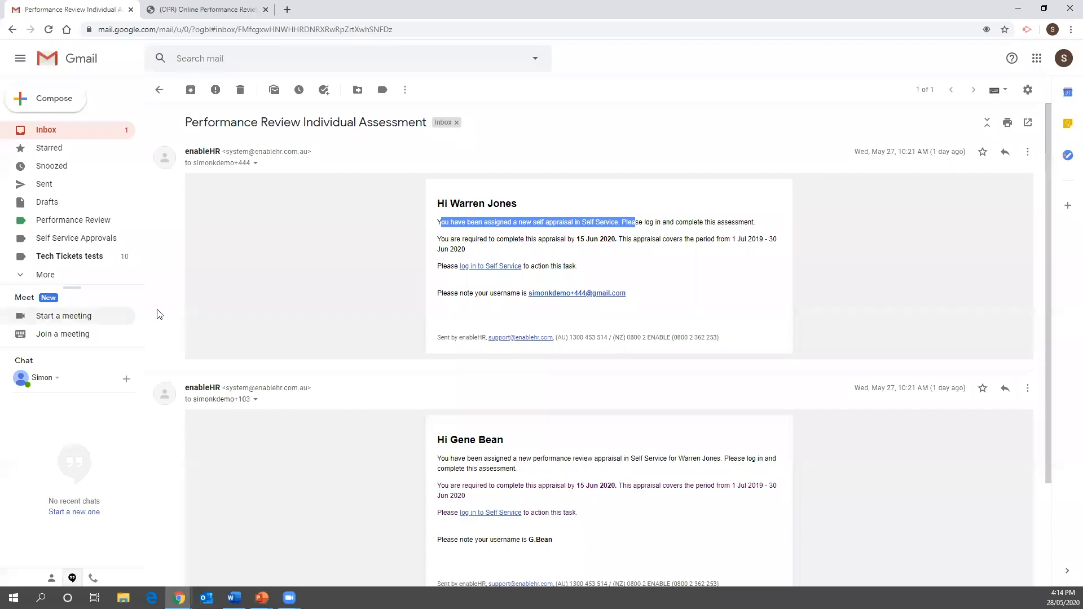
Step: Return to enableHR and open the General Manager's existing Scheduled Performance Review (eSS) checklist in the Brisbane Office
click(191, 9)
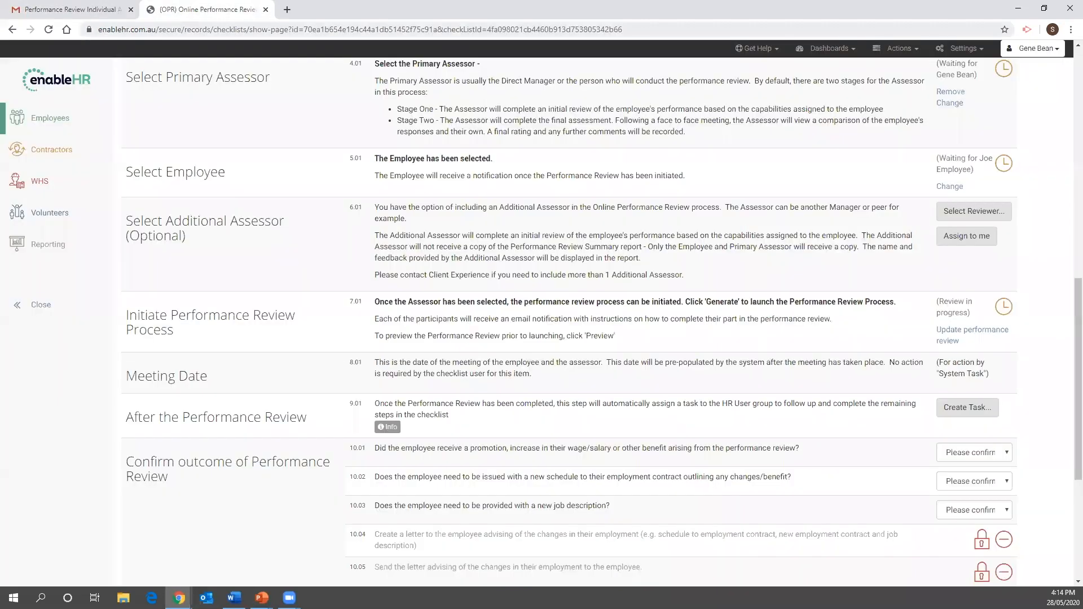
scroll(288, 324, up, 4)
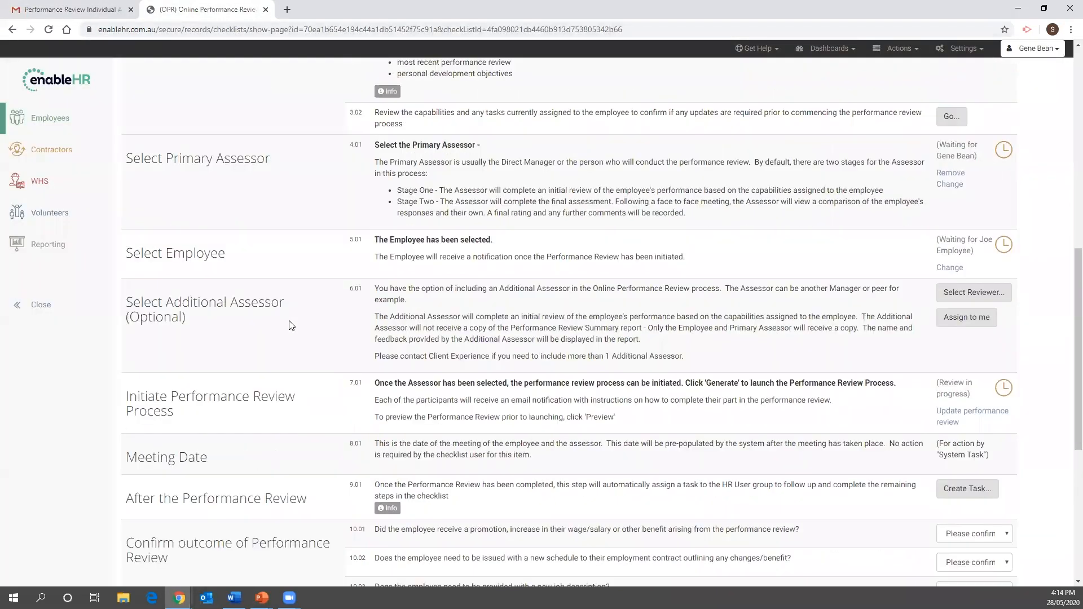
scroll(325, 324, up, 6)
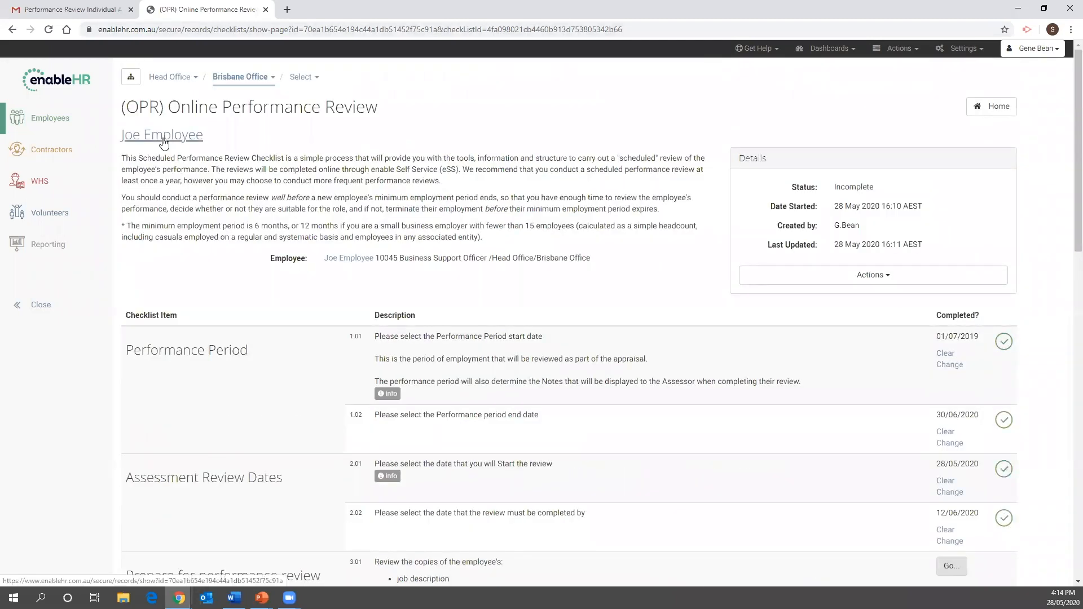
click(52, 117)
click(499, 113)
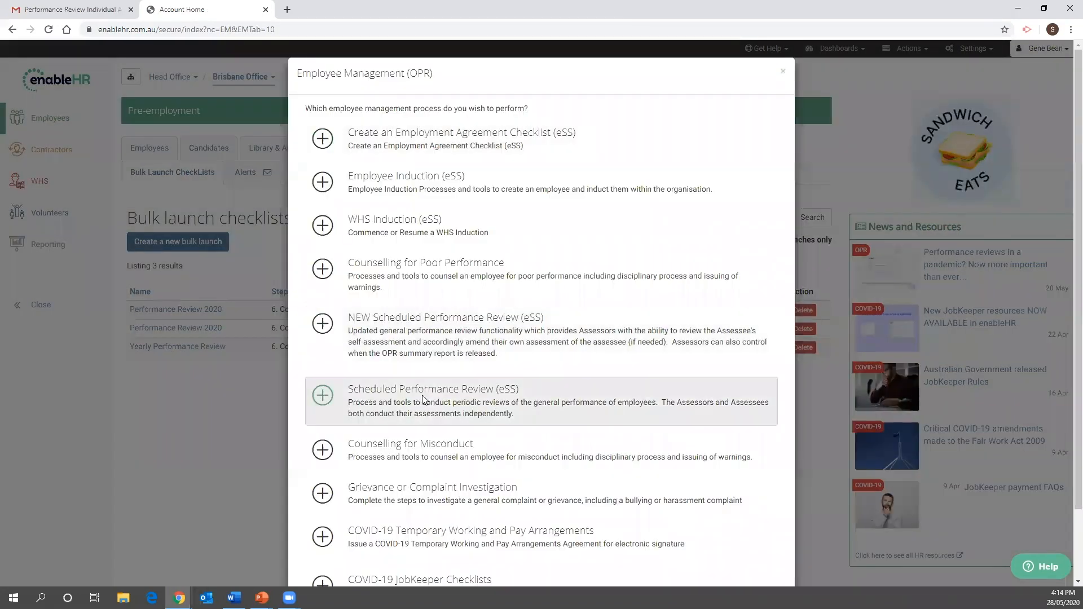
click(423, 399)
click(350, 217)
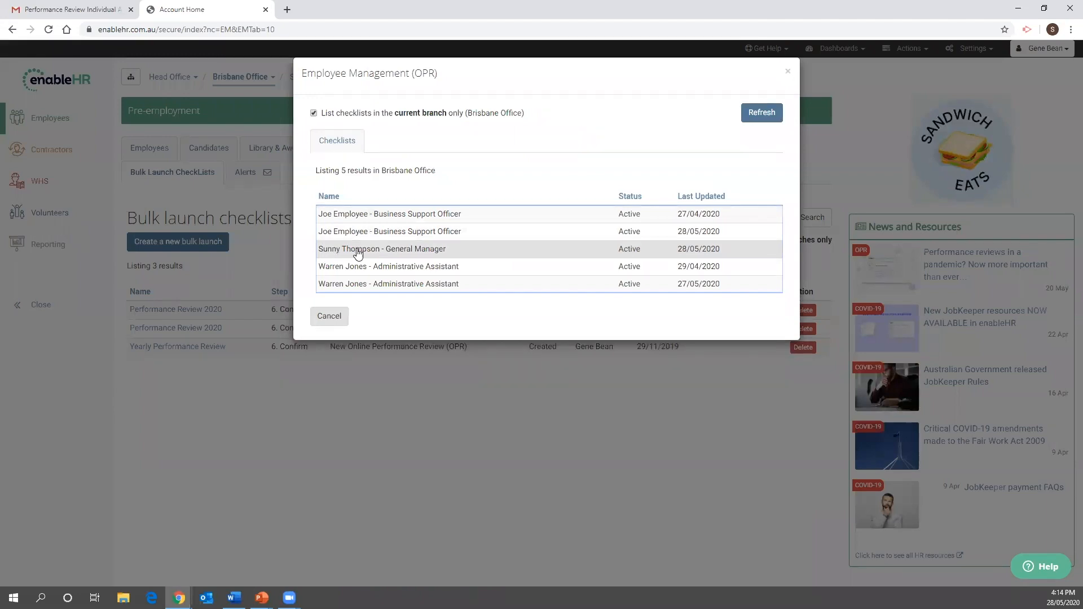
click(382, 250)
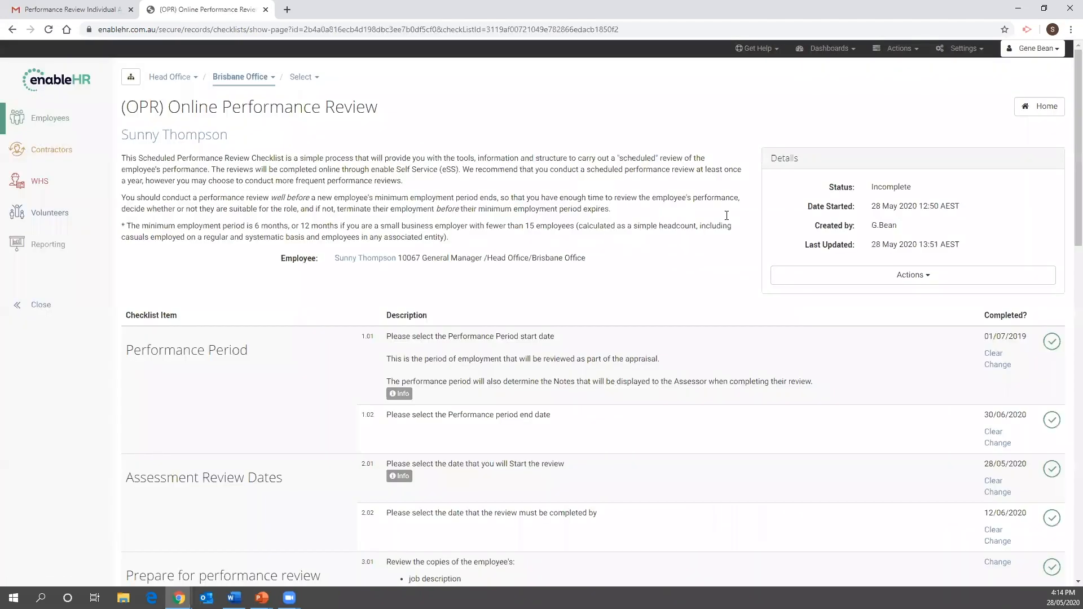
Step: Examine the General Manager's checklist from the review dates through the assessor and employee completion items to the meeting date
scroll(996, 175, down, 5)
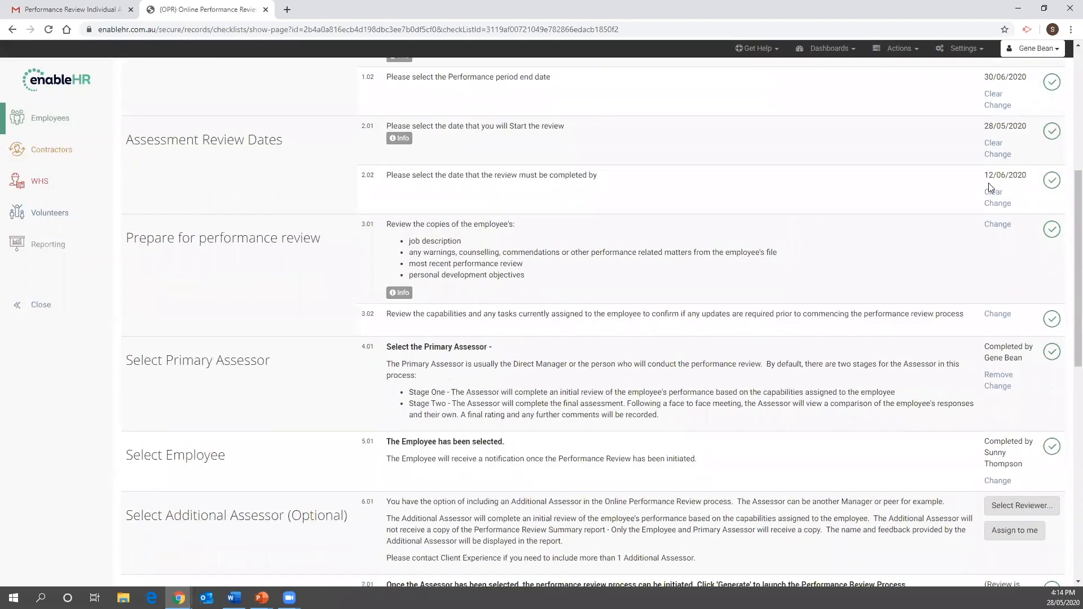
scroll(996, 181, down, 2)
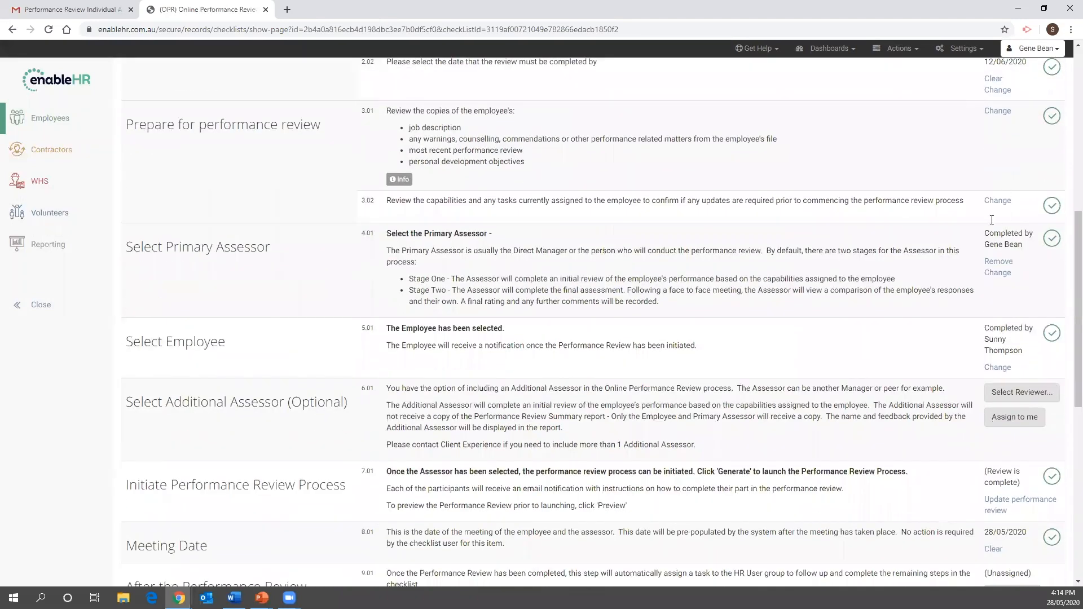
scroll(993, 218, down, 2)
drag(1009, 236, 1014, 130)
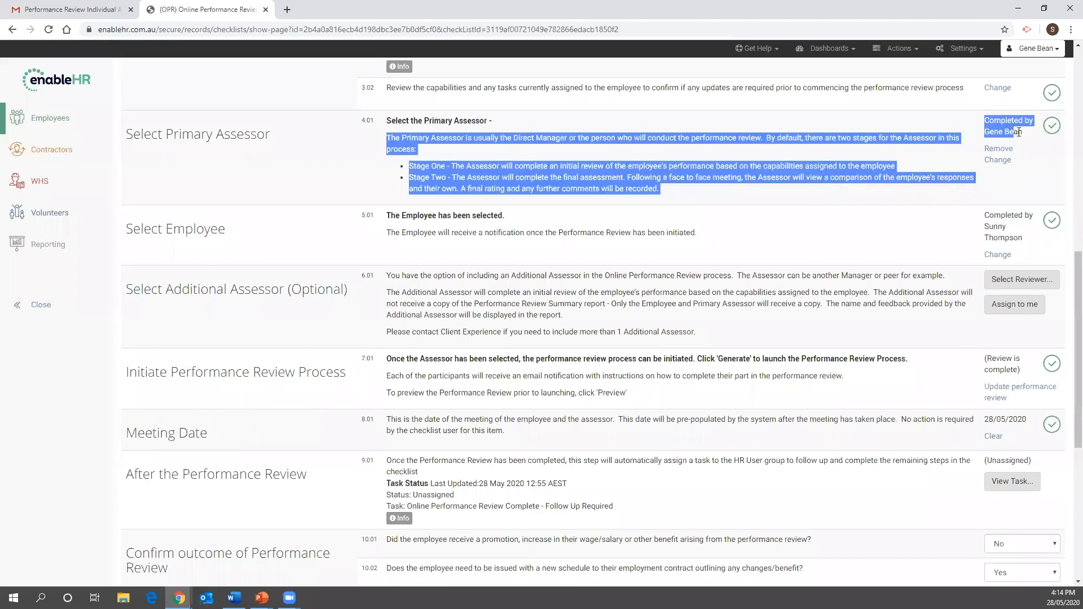
click(941, 142)
scroll(877, 222, down, 1)
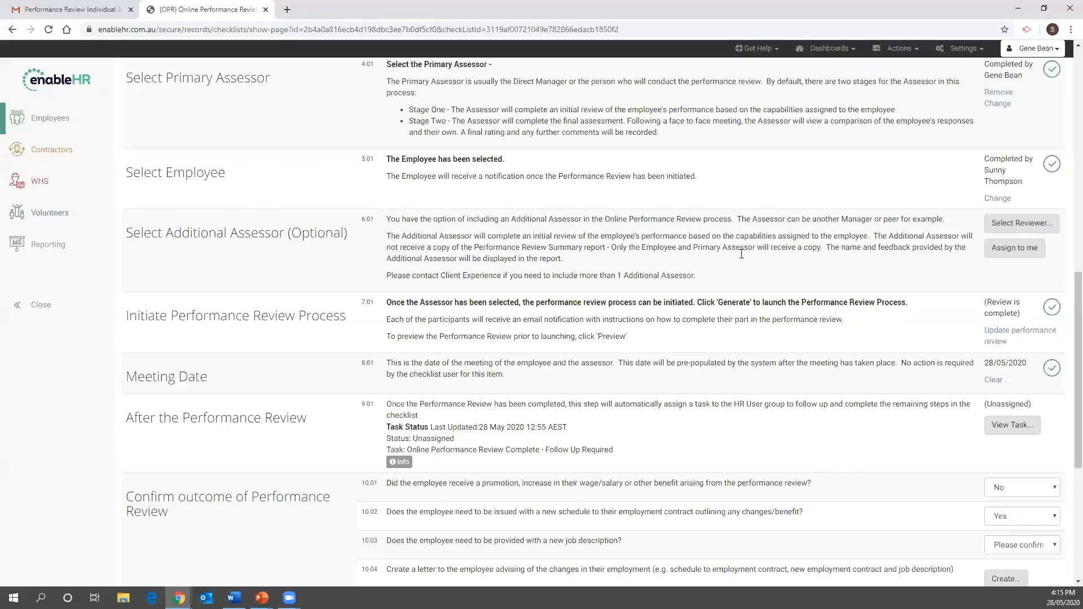
scroll(829, 266, down, 1)
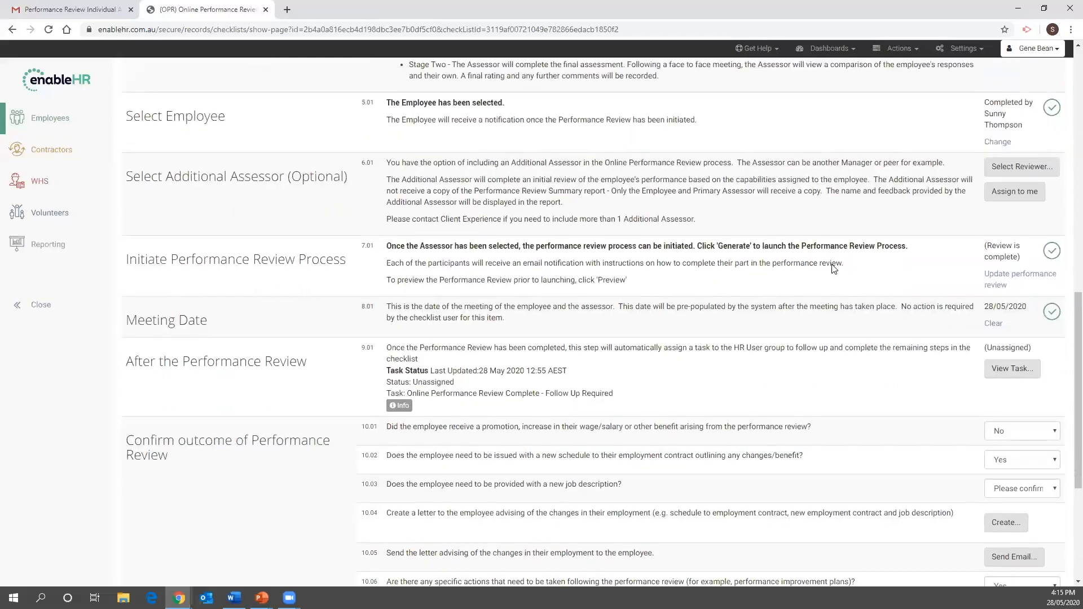
scroll(832, 267, down, 2)
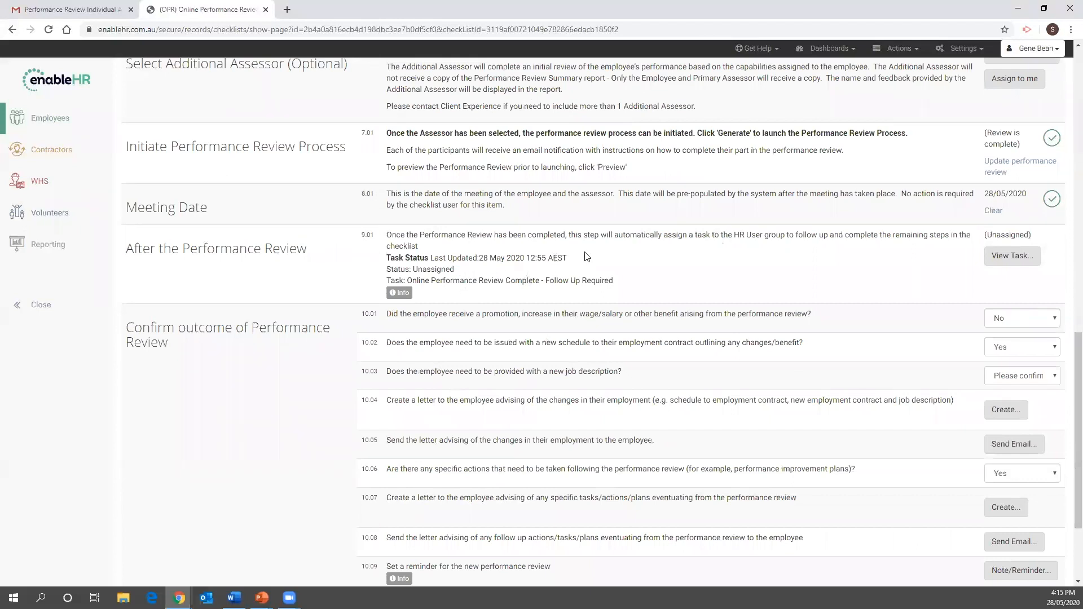
Step: View the follow-up task in item 9.01, check which group it is assigned to, and close it without changes
click(1007, 255)
drag(626, 173, 558, 173)
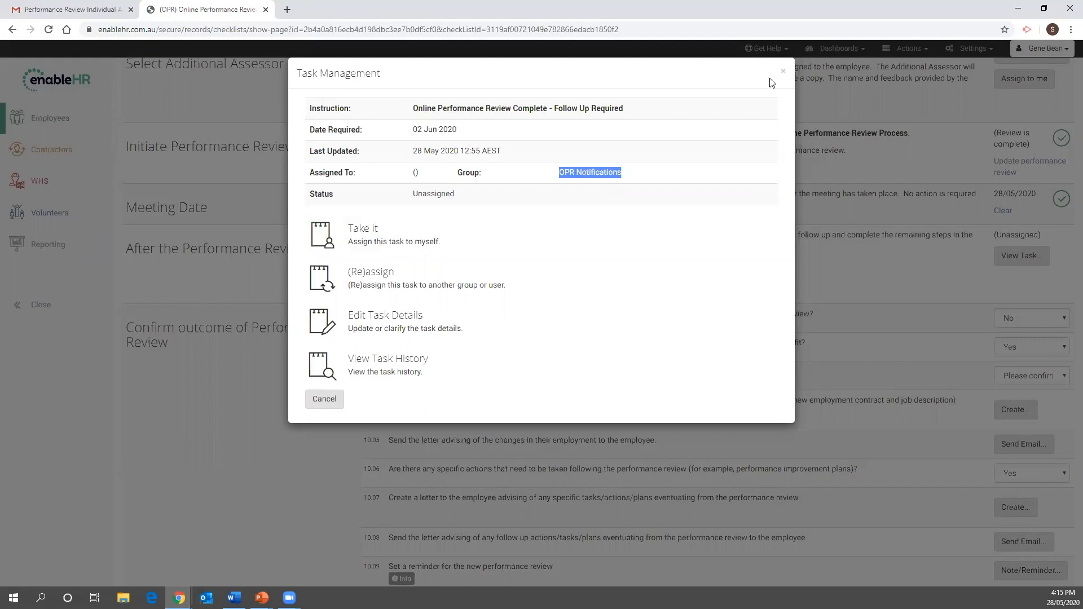
click(783, 72)
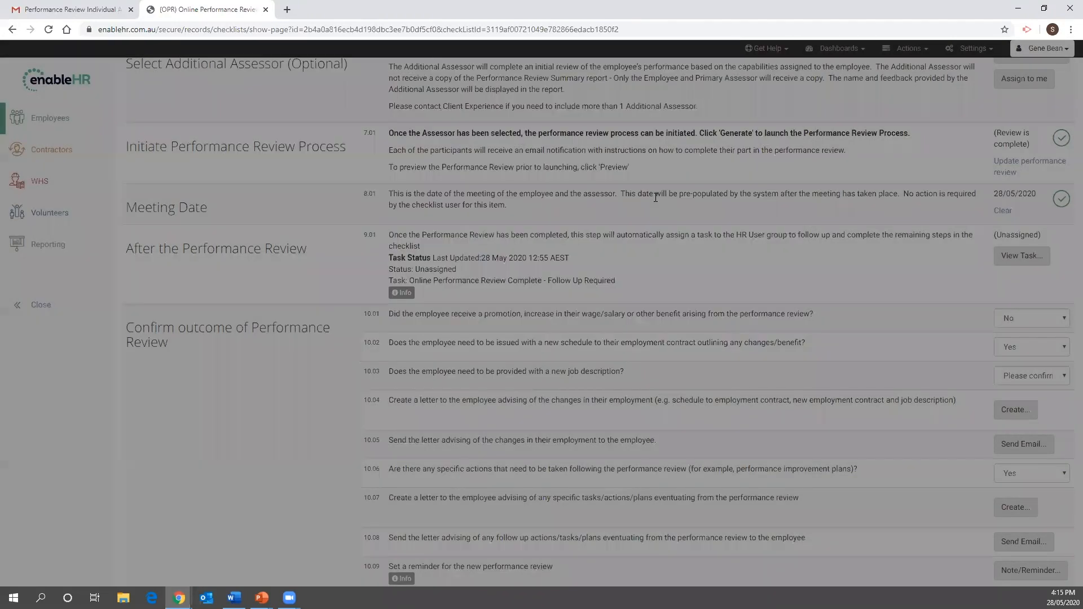
Step: Go over the review outcome items and check the answer options of item 10.03 without choosing one
scroll(656, 198, down, 1)
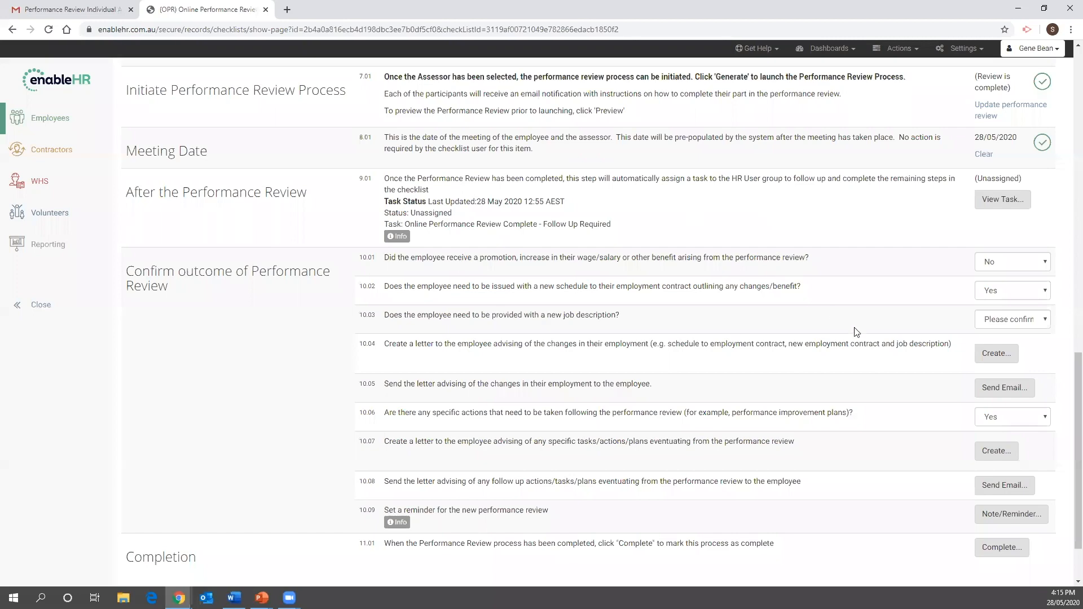
scroll(841, 387, down, 1)
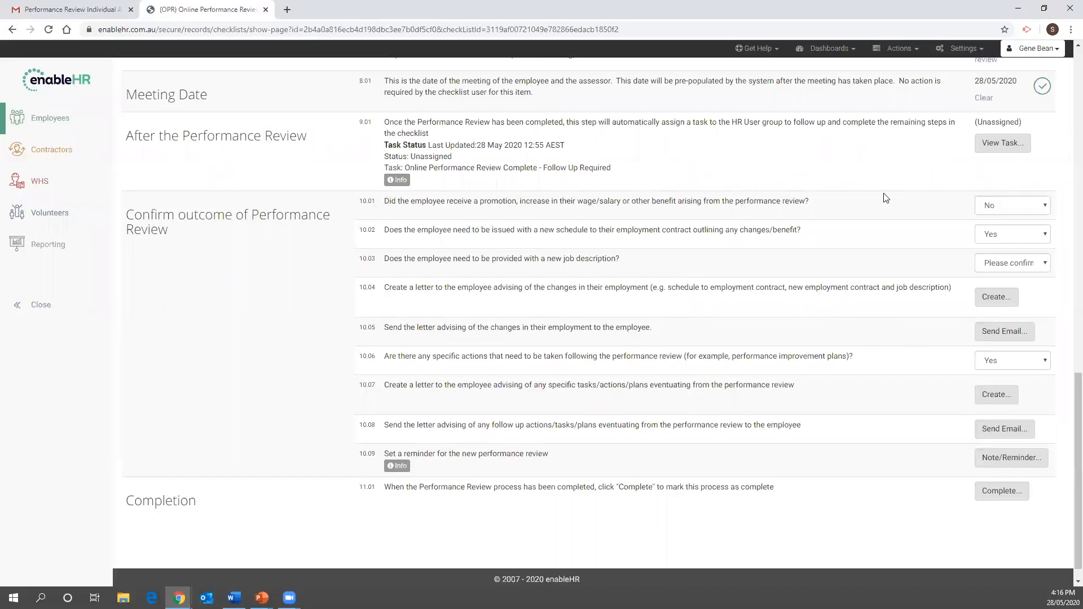
scroll(806, 212, up, 1)
scroll(705, 220, down, 1)
click(1021, 266)
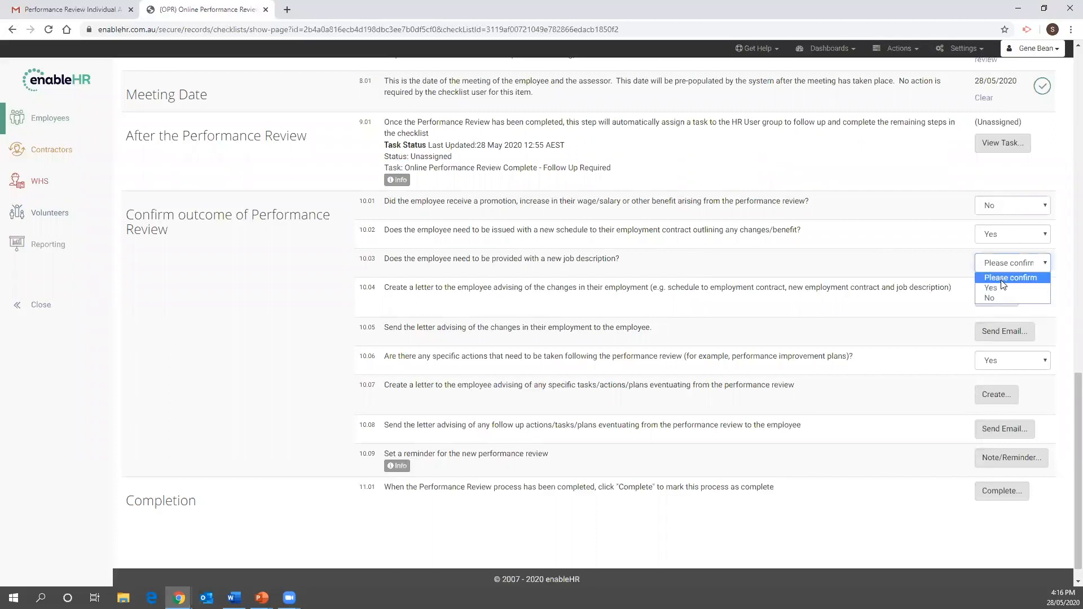
click(899, 274)
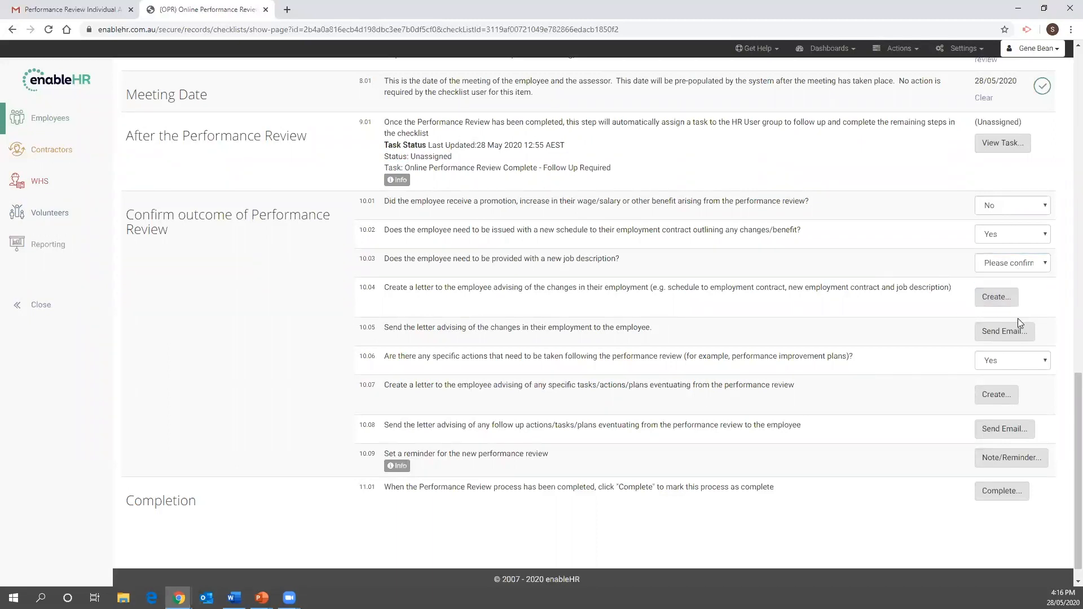
Step: Reset the answers to outcome items 10.01 and 10.02 to "Please confirm"
click(1004, 205)
click(997, 222)
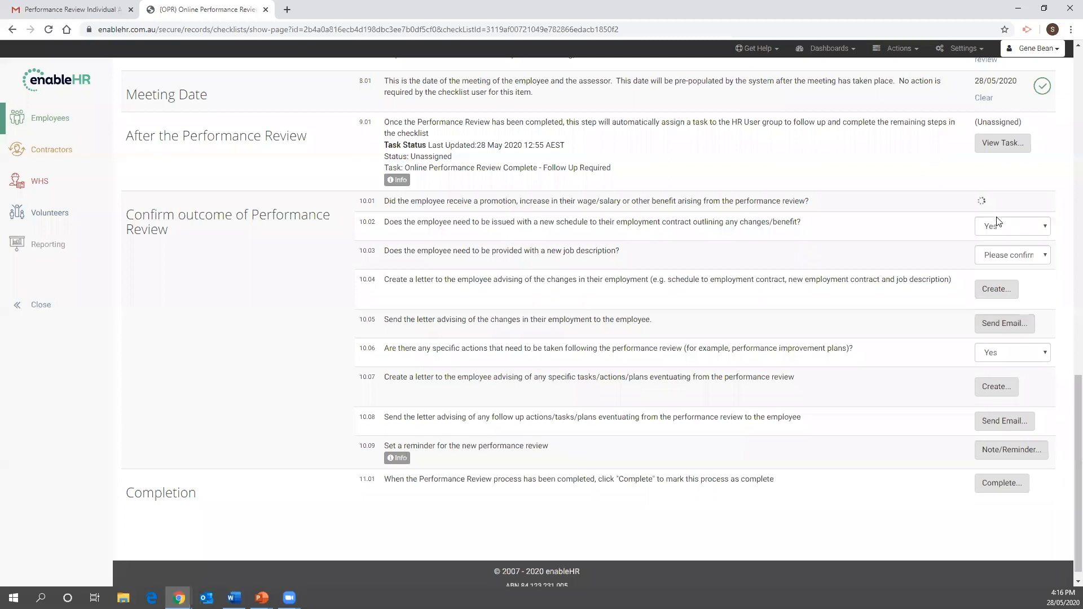
click(1027, 240)
click(1028, 248)
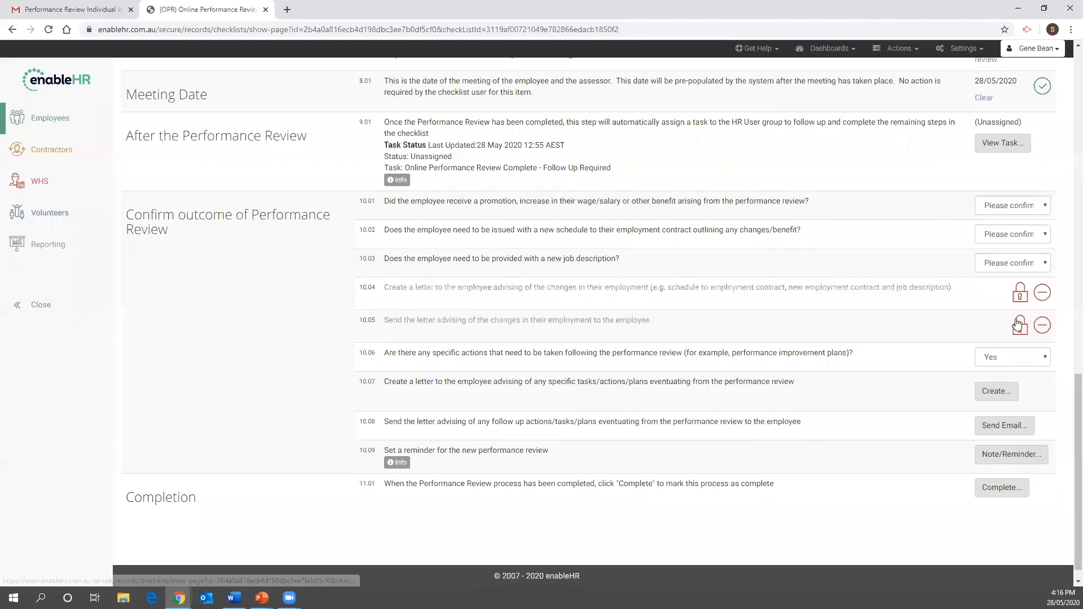
Step: Answer item 10.01 on promotion or wage increase with No and item 10.02 on a new contract schedule with Yes
click(1028, 208)
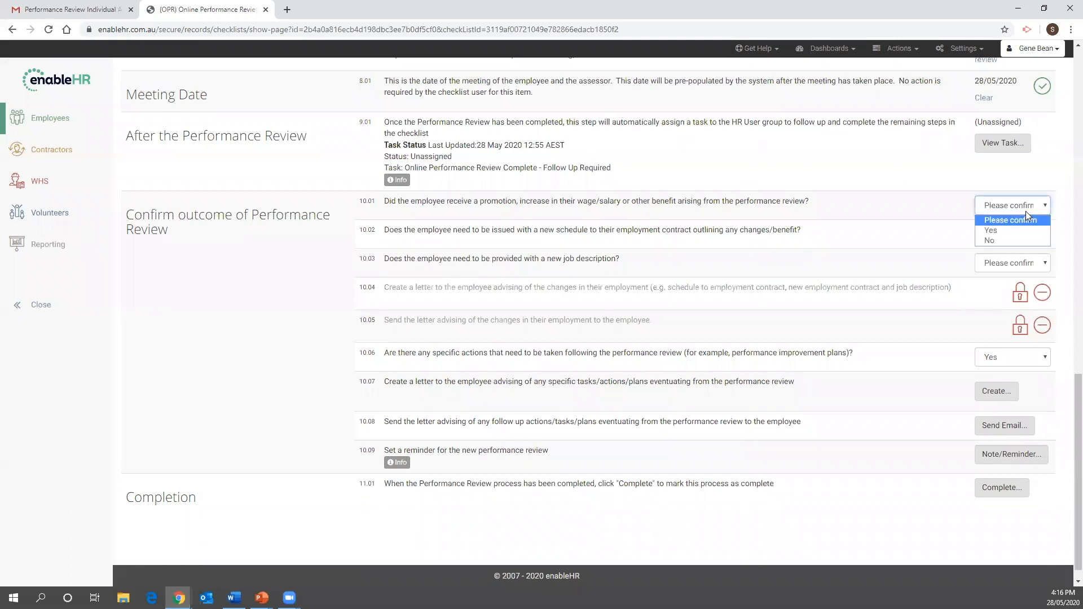
click(992, 240)
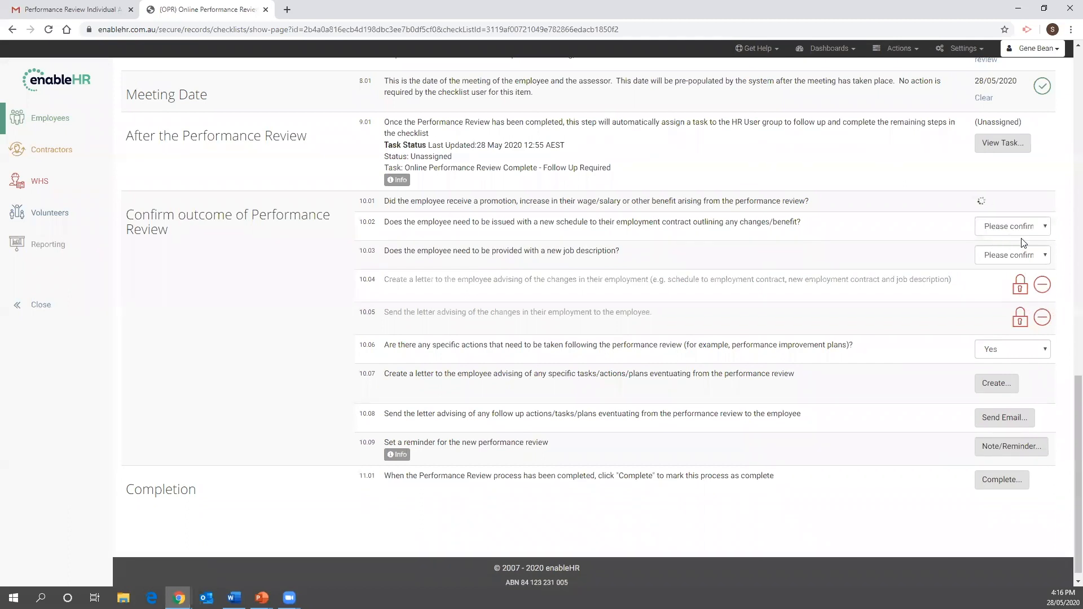
click(1018, 235)
click(994, 257)
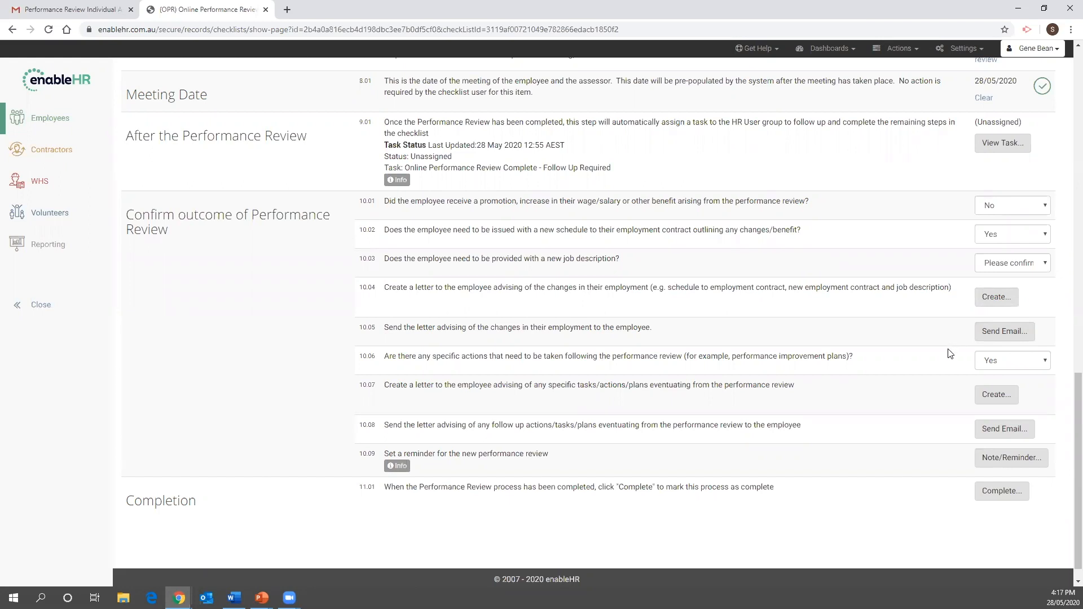
Step: Switch item 10.06 on specific follow-up actions to "Please confirm" and back to Yes, and look over the reminder item 10.09
click(1009, 360)
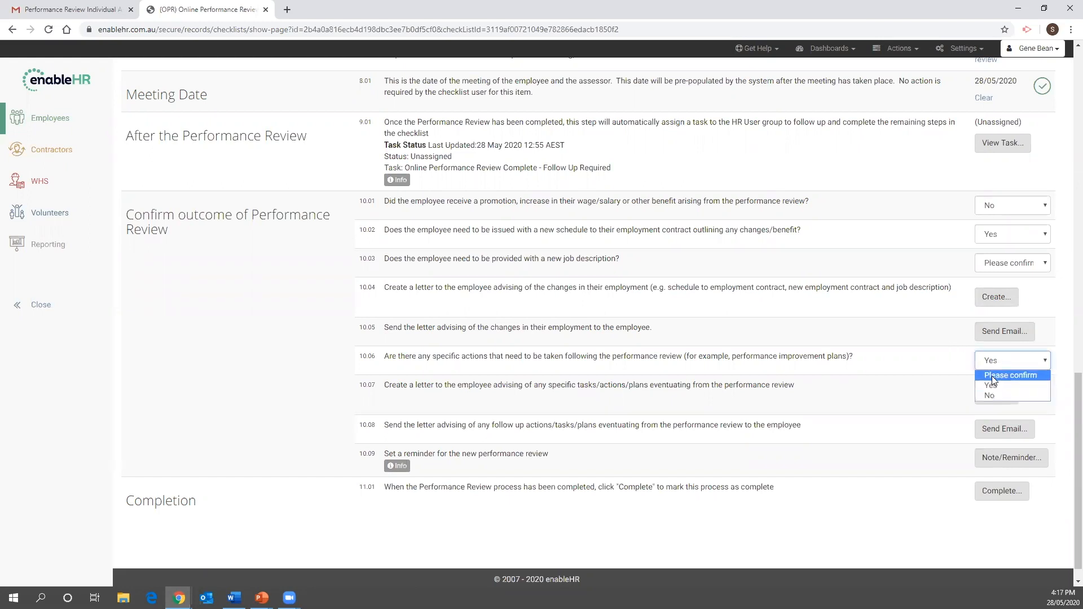
click(992, 376)
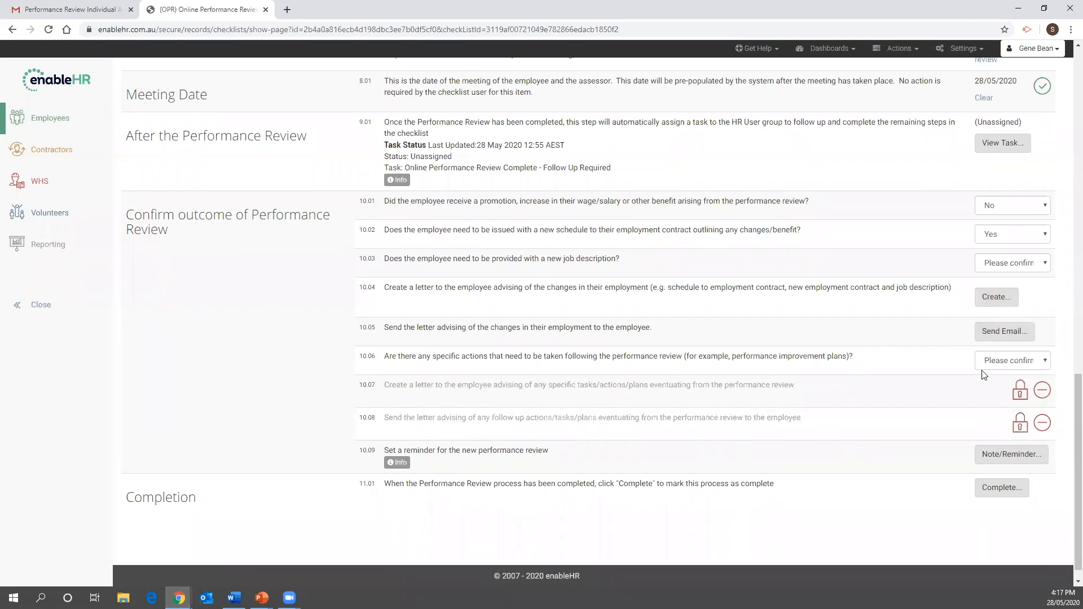
click(1010, 360)
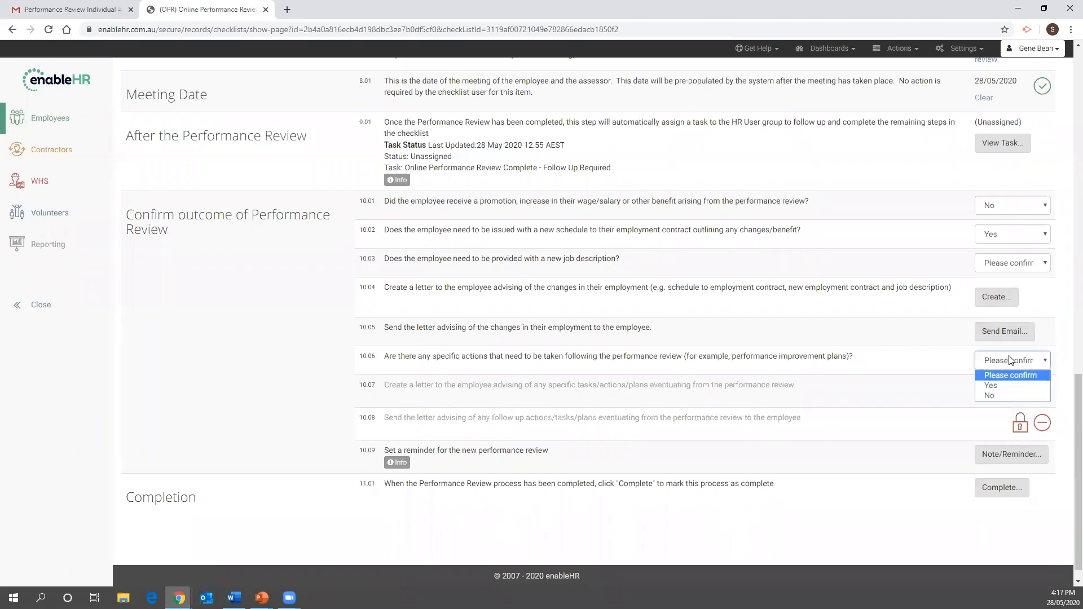
click(990, 386)
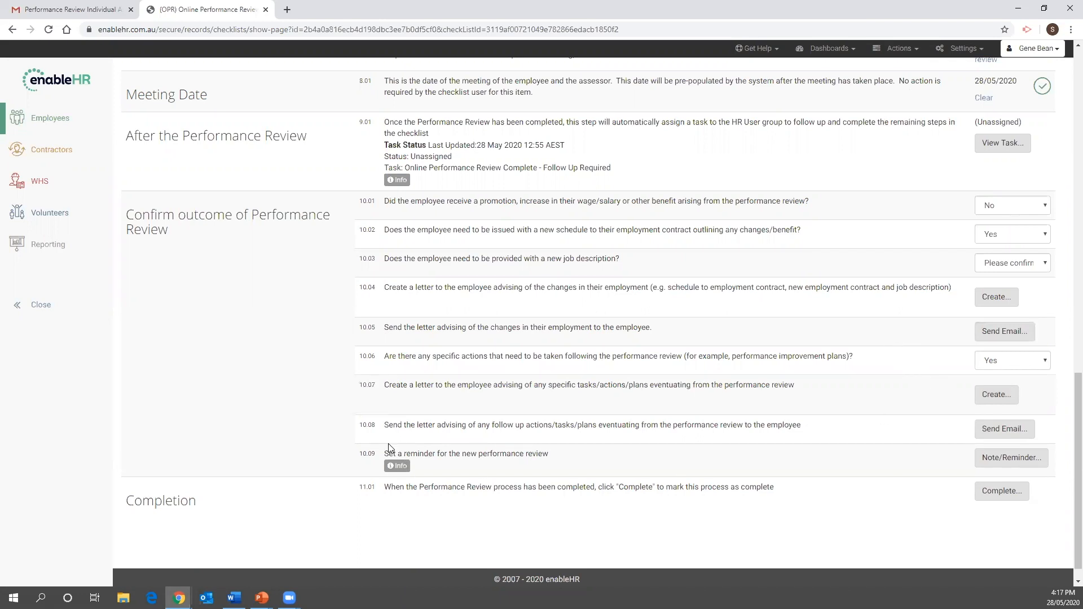
drag(358, 455, 379, 487)
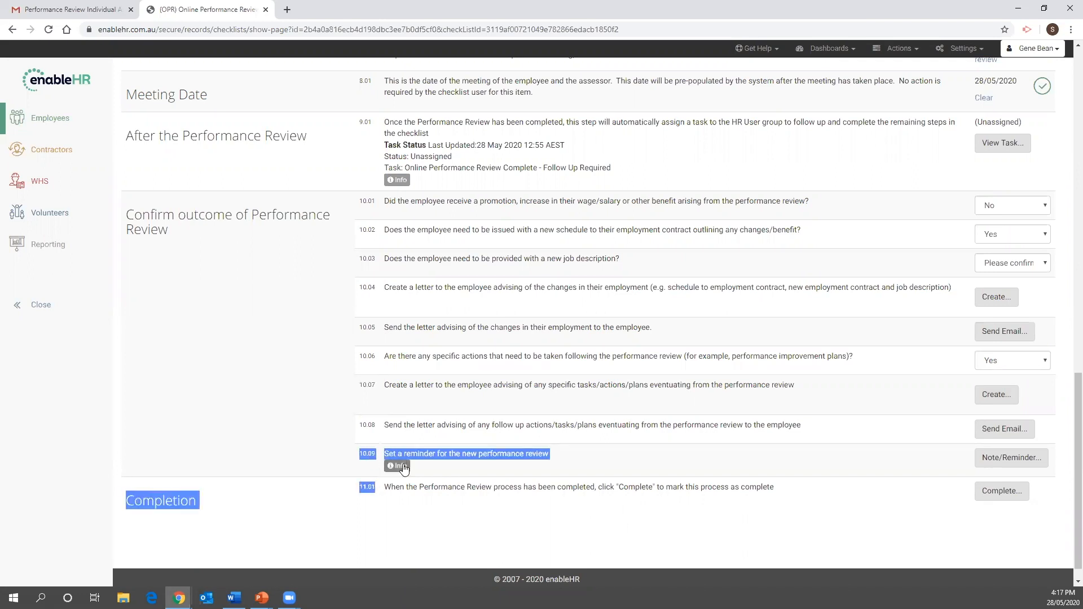
click(477, 463)
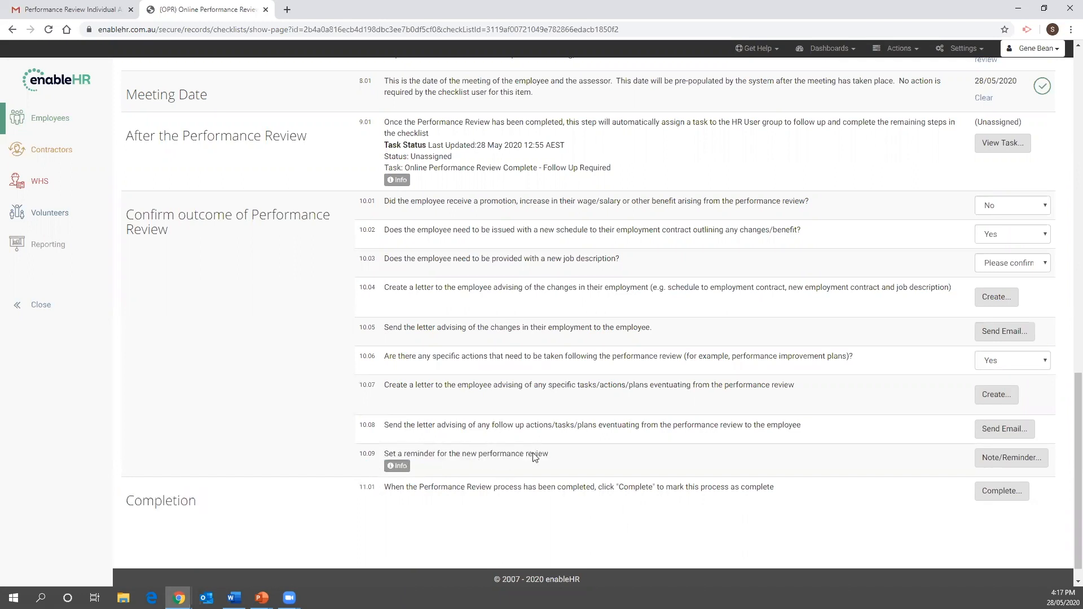
Step: Open a note/reminder for item 10.09 and set it to alert on the specific date 03/05/2021
click(1001, 461)
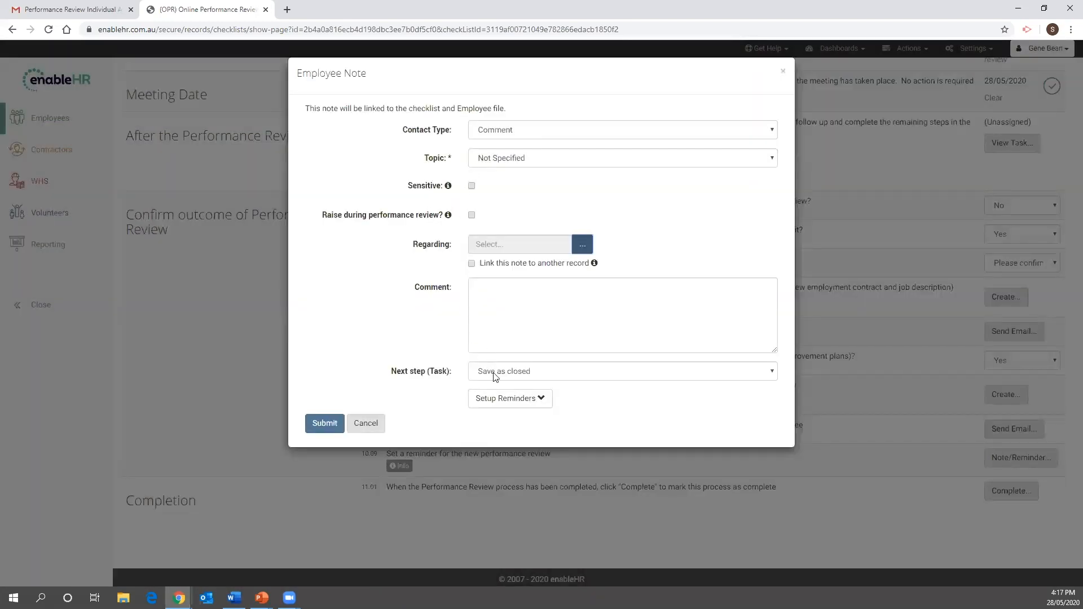
click(505, 398)
scroll(610, 425, down, 2)
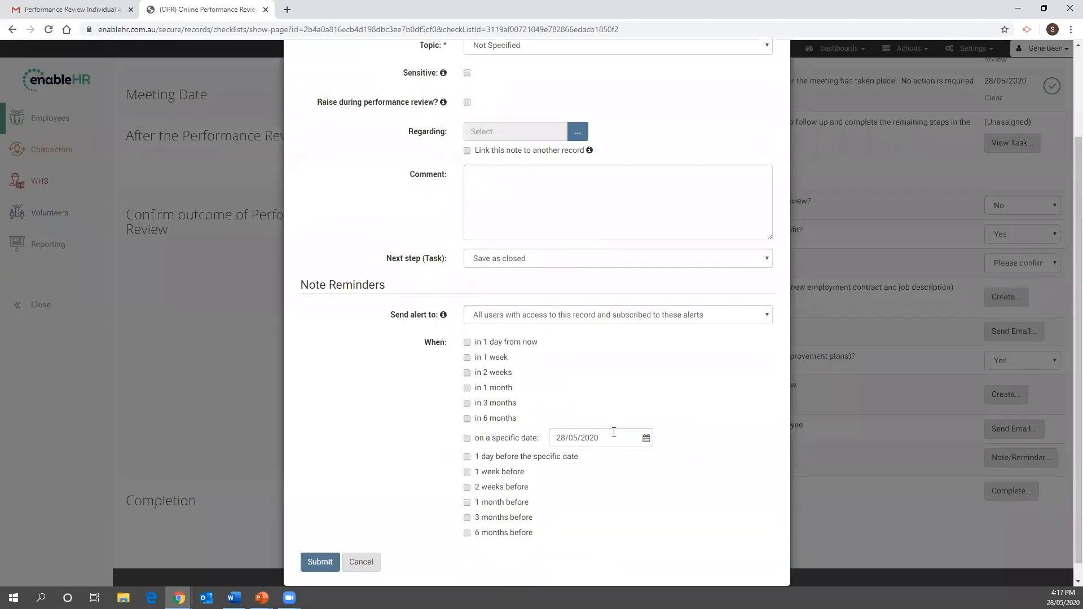
click(645, 439)
click(663, 280)
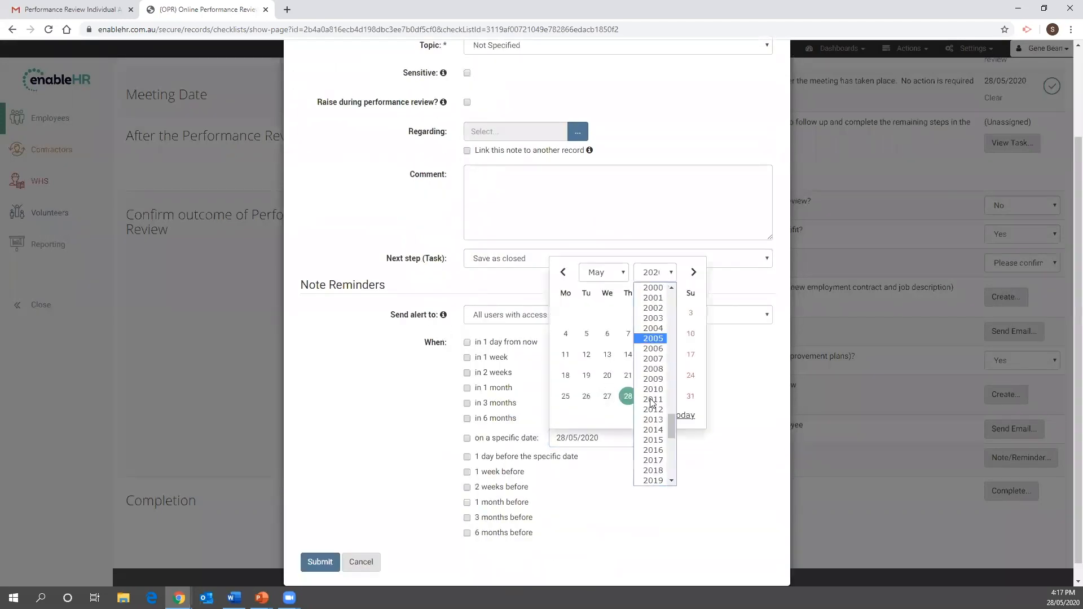
scroll(653, 406, down, 2)
click(653, 391)
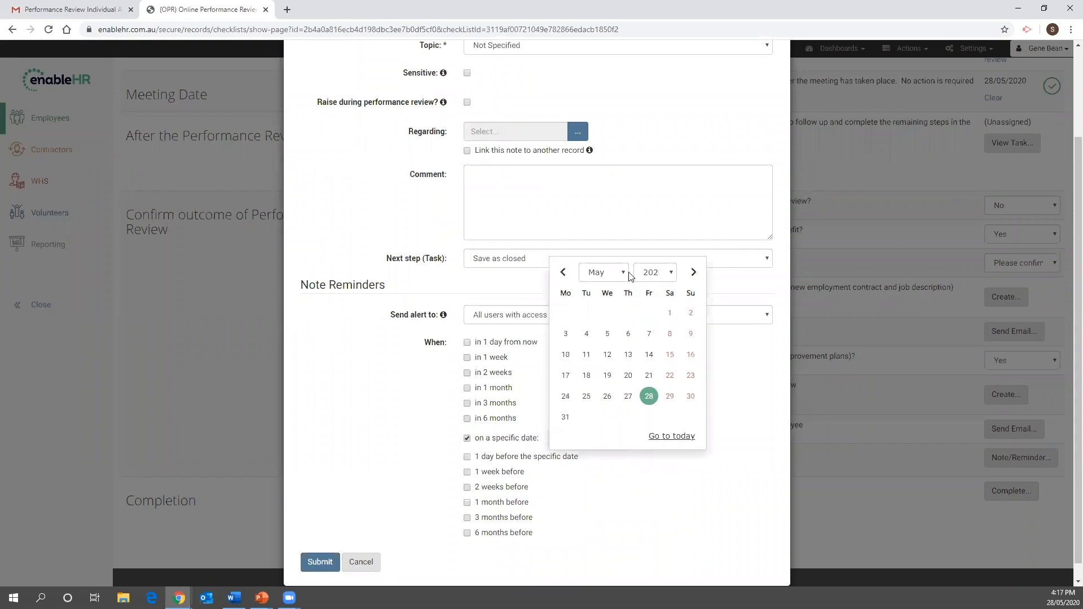
click(621, 273)
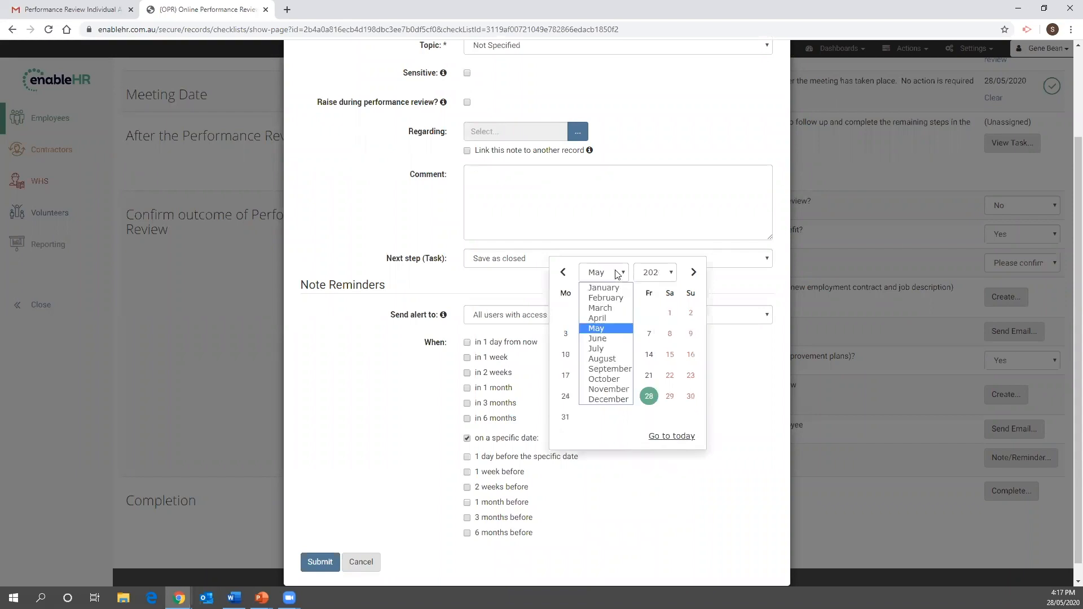
click(602, 330)
click(565, 333)
scroll(513, 304, up, 2)
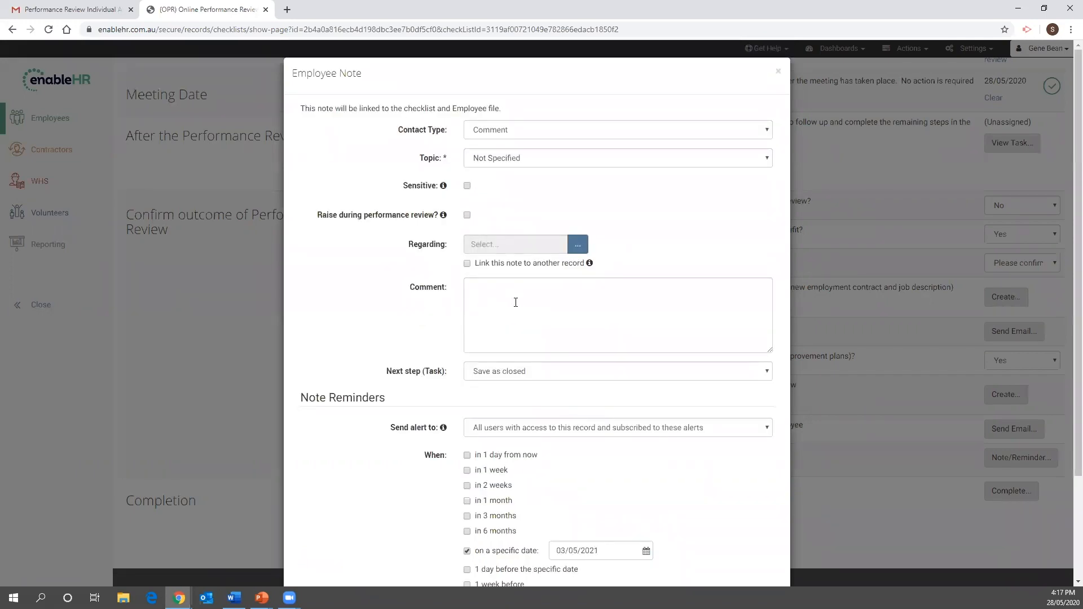
Step: Check the reminder's alert recipient and next-step options and its link to the employee file, and close the note without submitting
scroll(516, 301, down, 1)
click(530, 371)
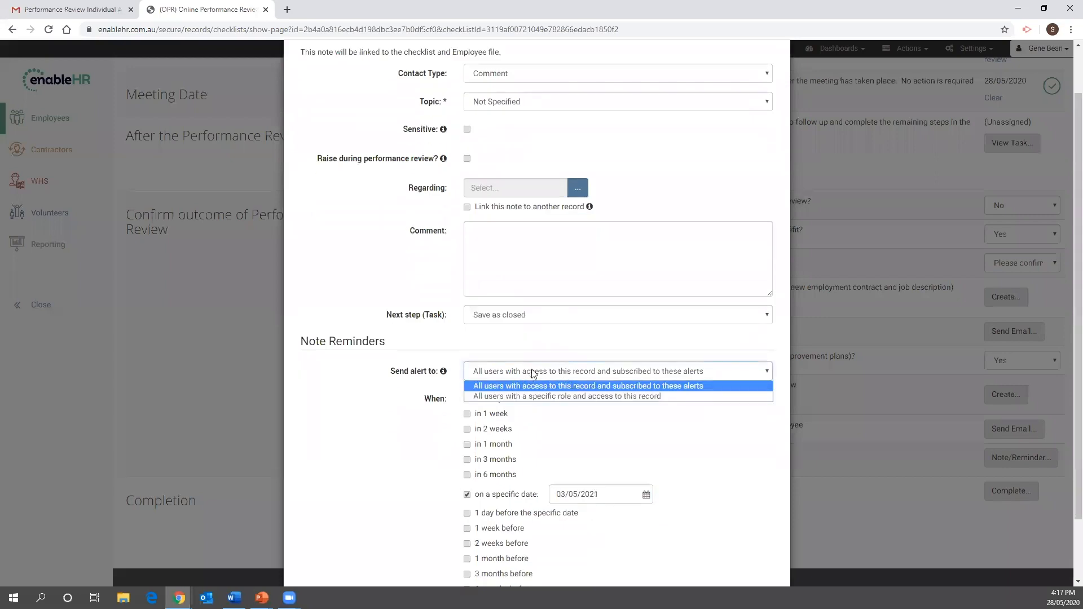
click(499, 320)
click(424, 323)
click(504, 372)
scroll(464, 251, up, 1)
drag(453, 110, 511, 113)
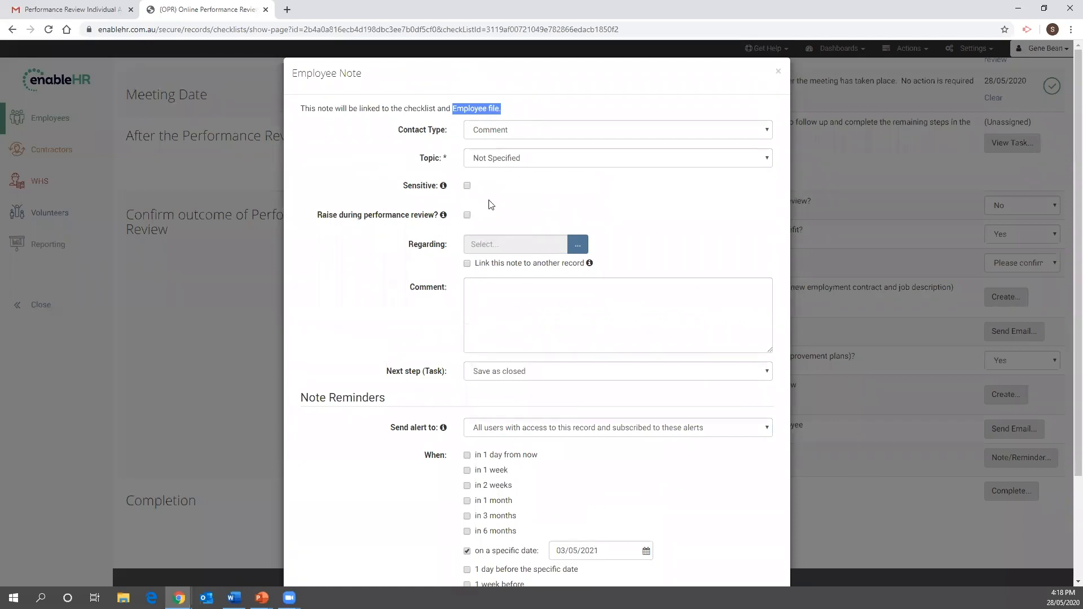
click(778, 71)
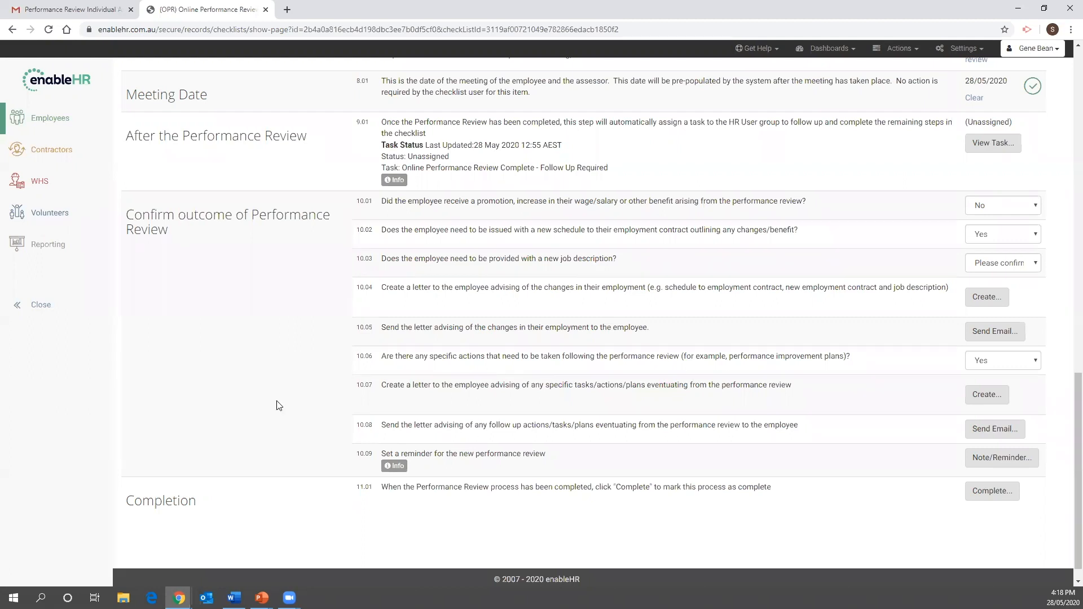
Step: Generate the Performance Review Submission Dates by Record report for all branches, record types and review statuses
scroll(581, 394, down, 1)
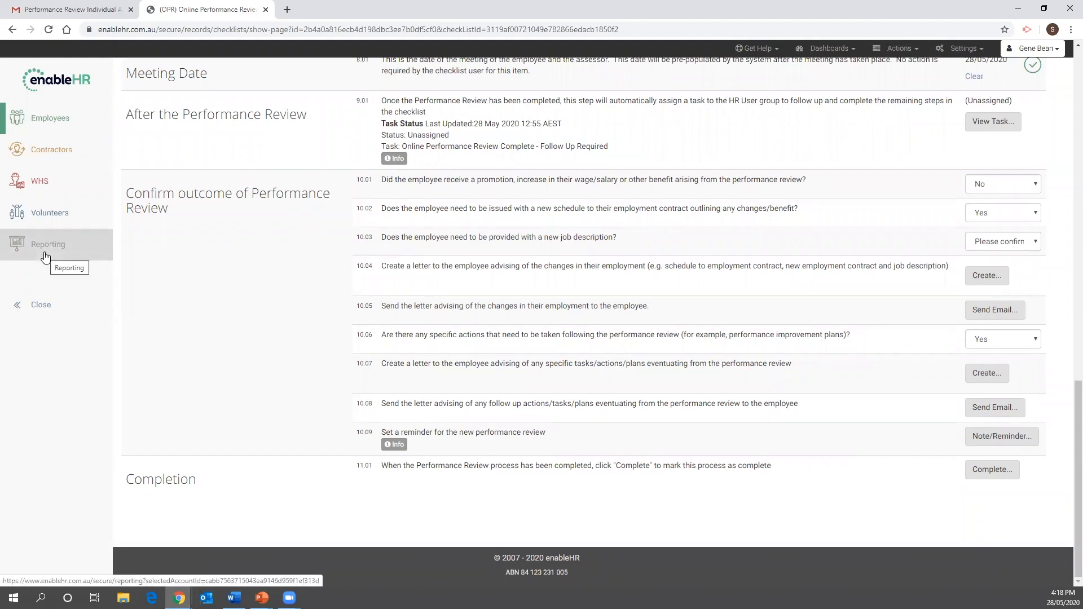
click(45, 255)
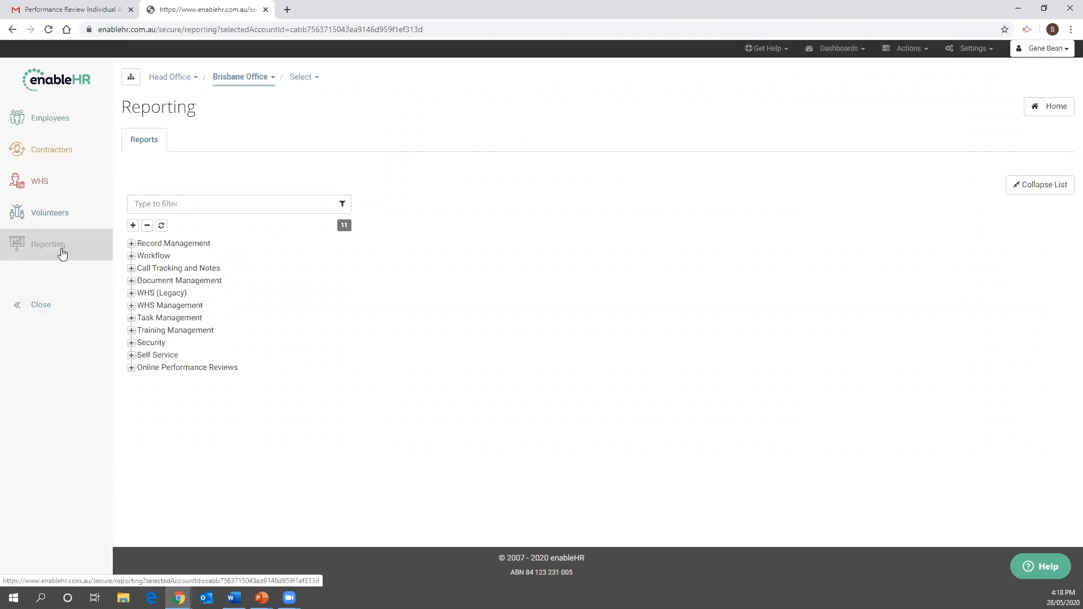
click(186, 367)
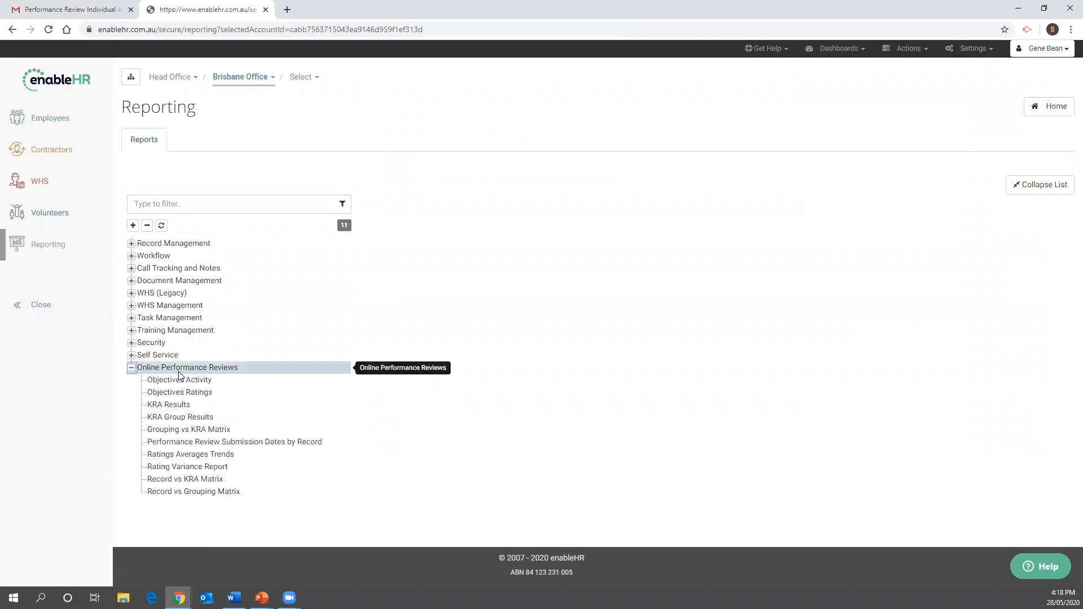
click(192, 444)
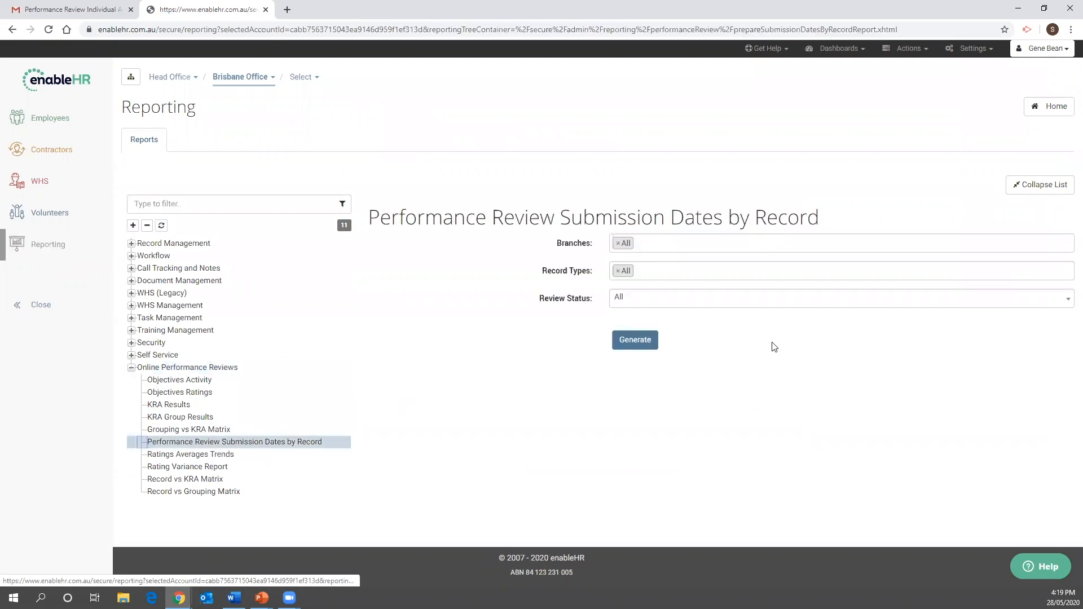
click(632, 342)
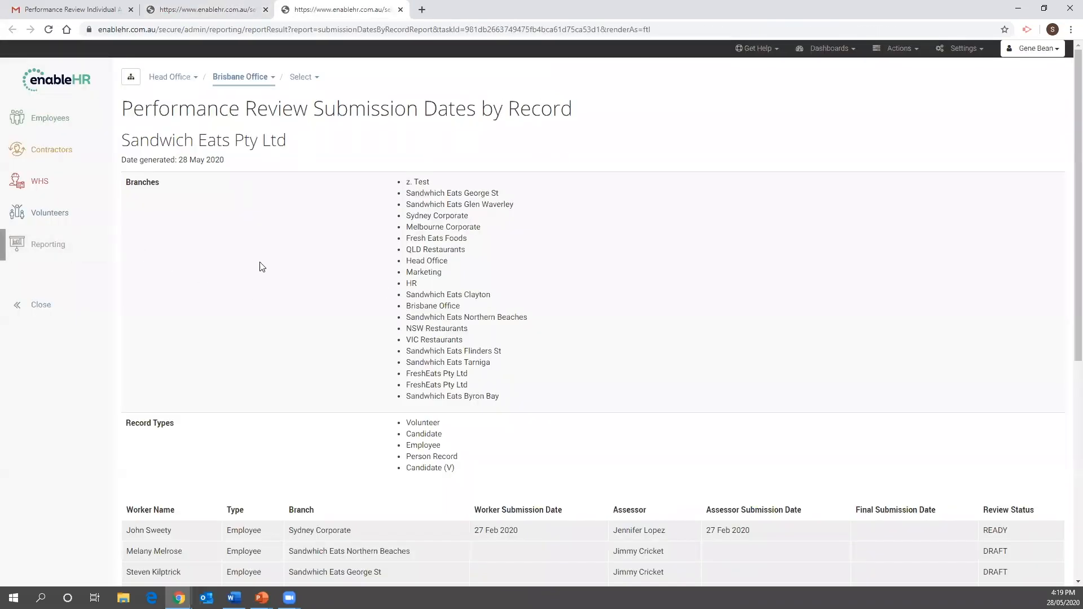
Step: Examine the workers, branches, assessors, submission dates and review statuses in the submission dates report, and close the report
scroll(544, 156, down, 3)
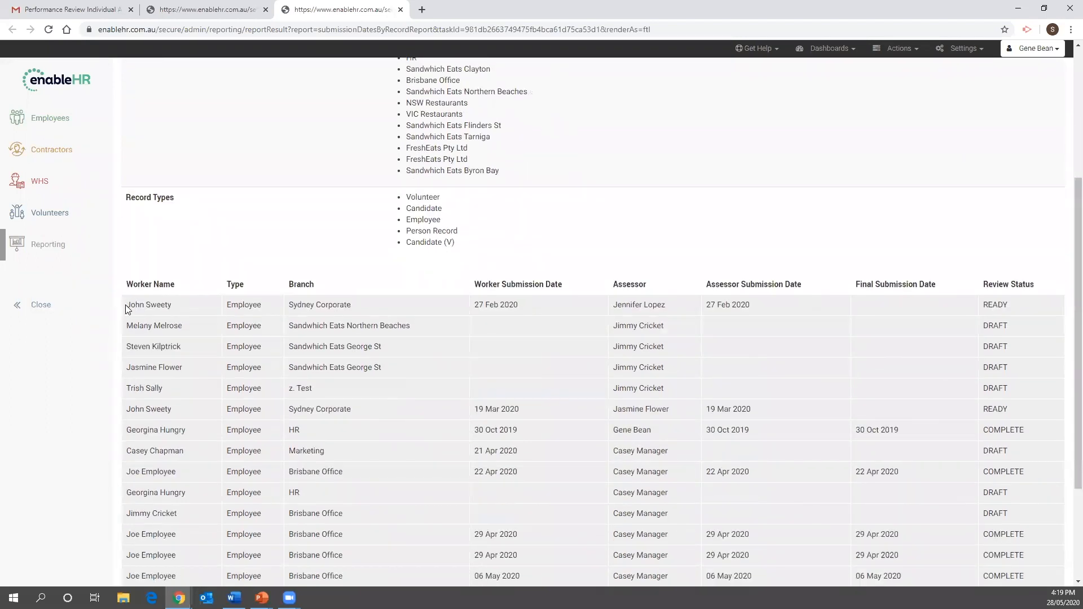
drag(127, 305, 260, 305)
click(290, 305)
drag(352, 305, 279, 301)
drag(536, 305, 471, 297)
drag(667, 303, 612, 302)
drag(667, 308, 612, 303)
drag(612, 452, 669, 451)
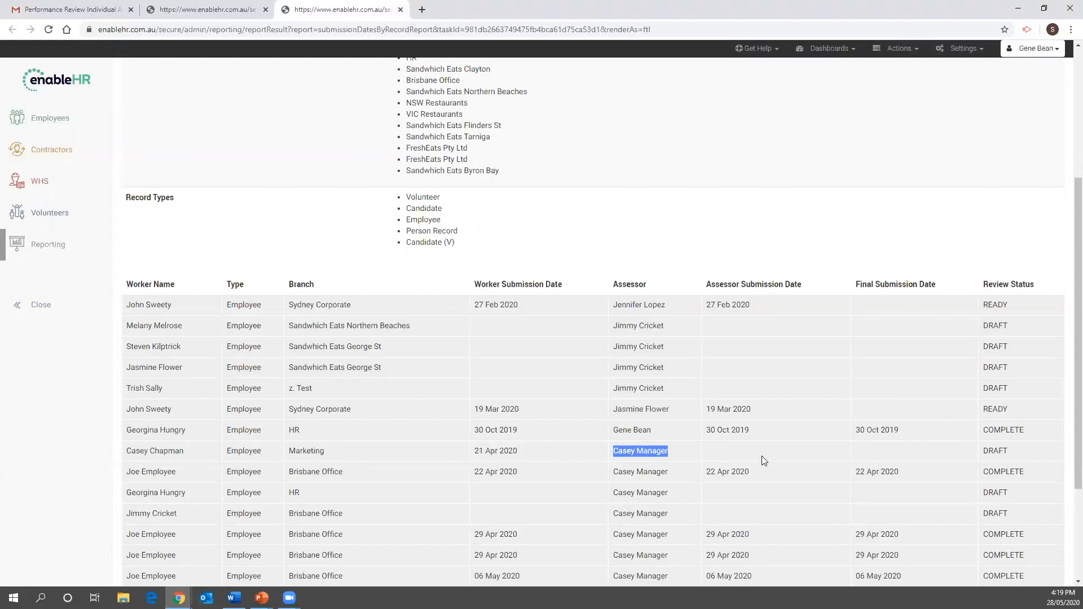
click(715, 449)
scroll(553, 439, down, 3)
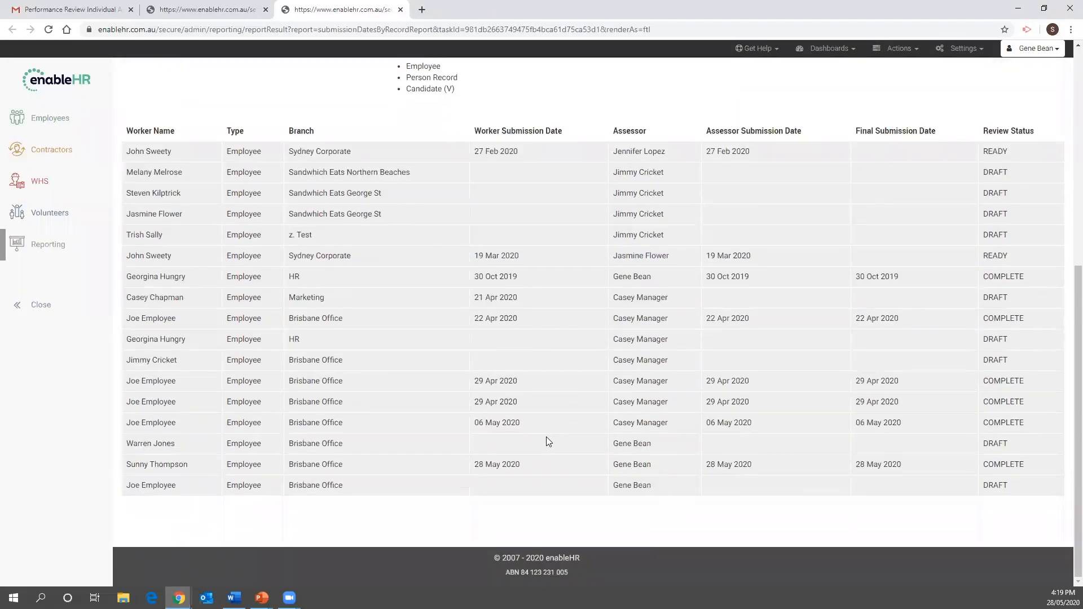
scroll(507, 432, up, 3)
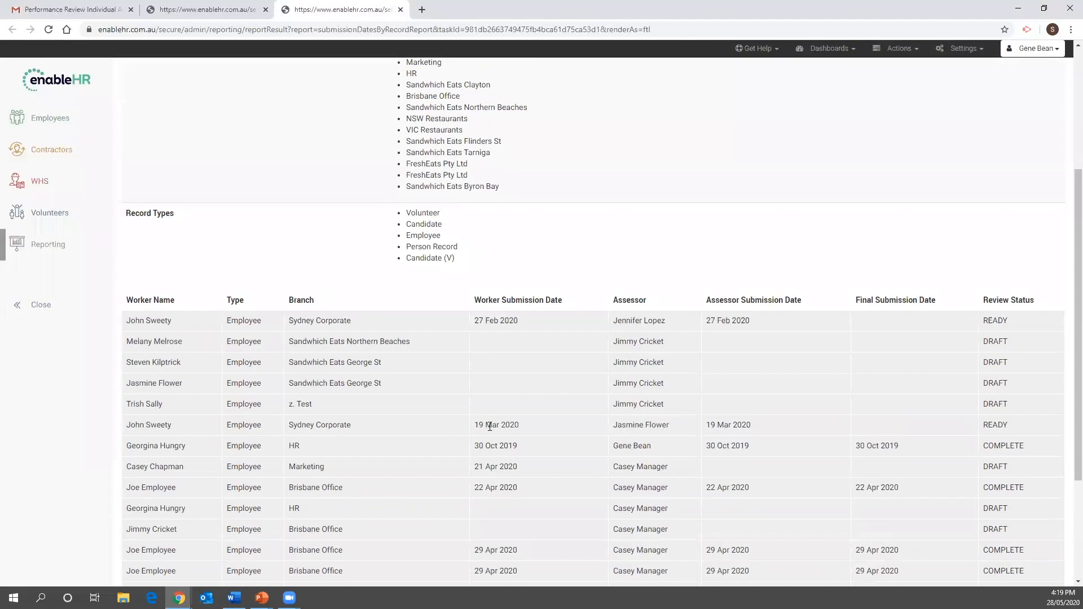
scroll(481, 423, up, 4)
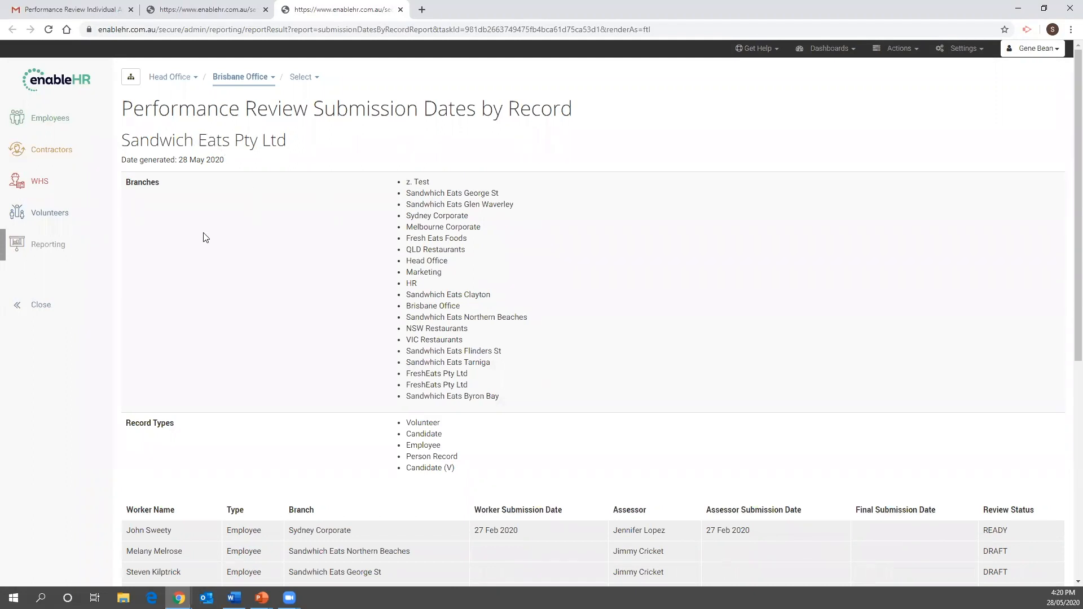
click(400, 9)
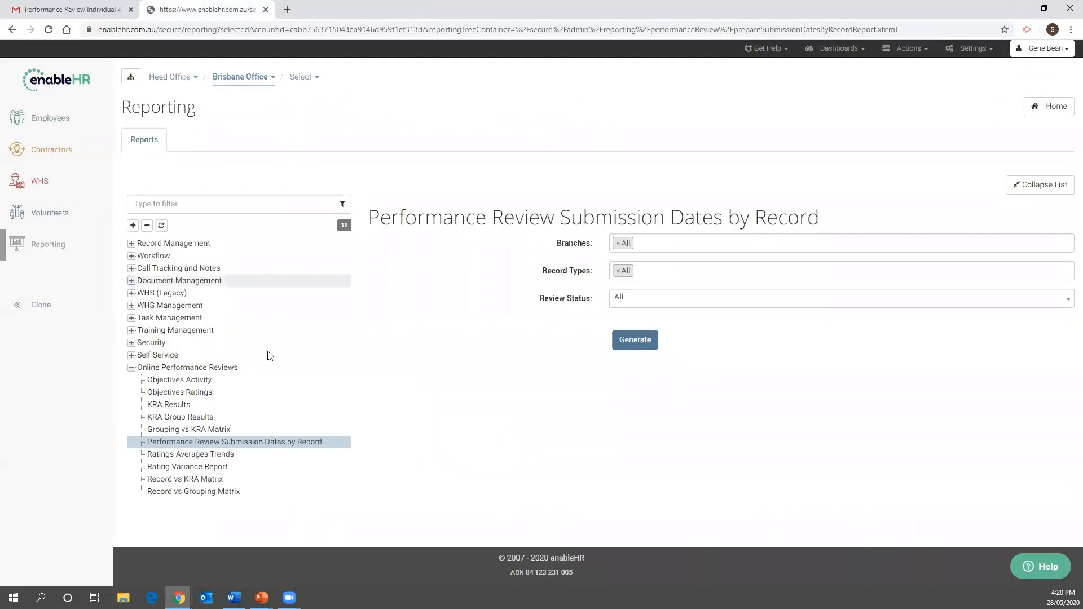
Step: Set up a KRA Group Results report, adding Business Support Officers to its KRA groups and removing it again to keep All
click(162, 423)
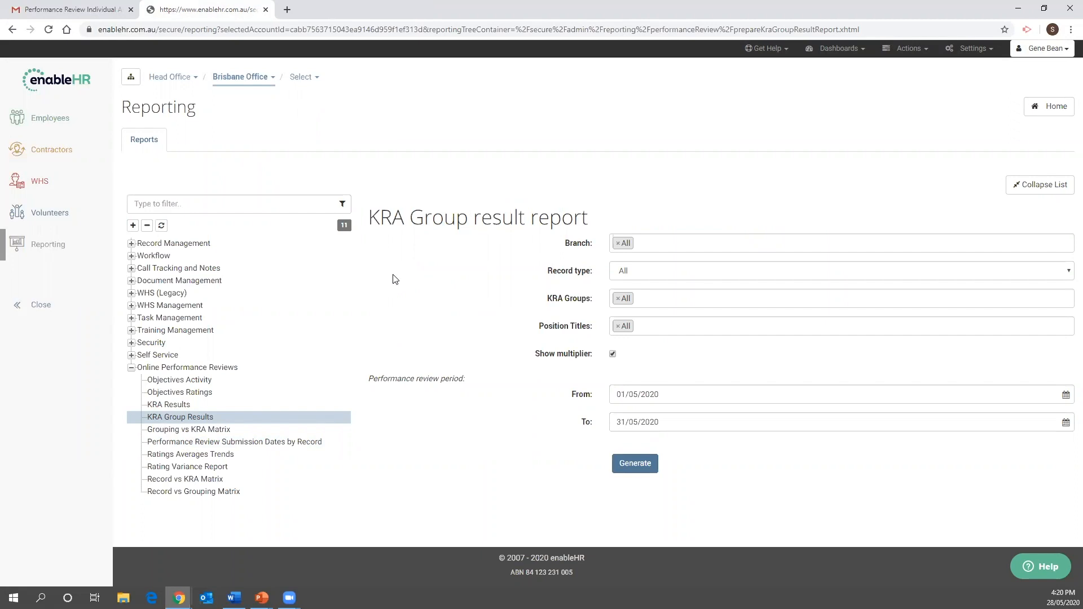
click(634, 299)
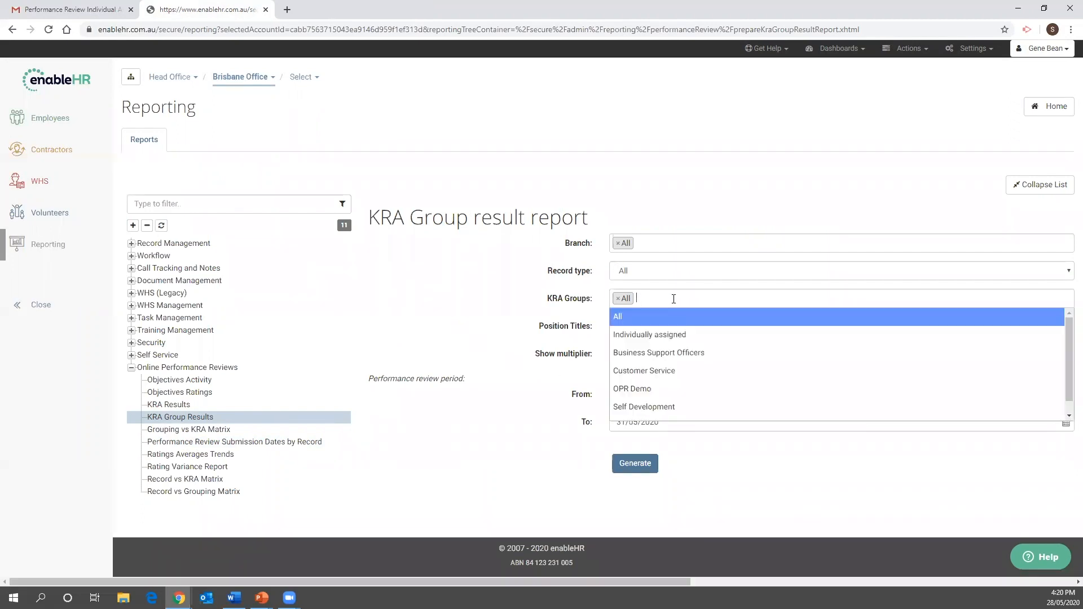
click(643, 351)
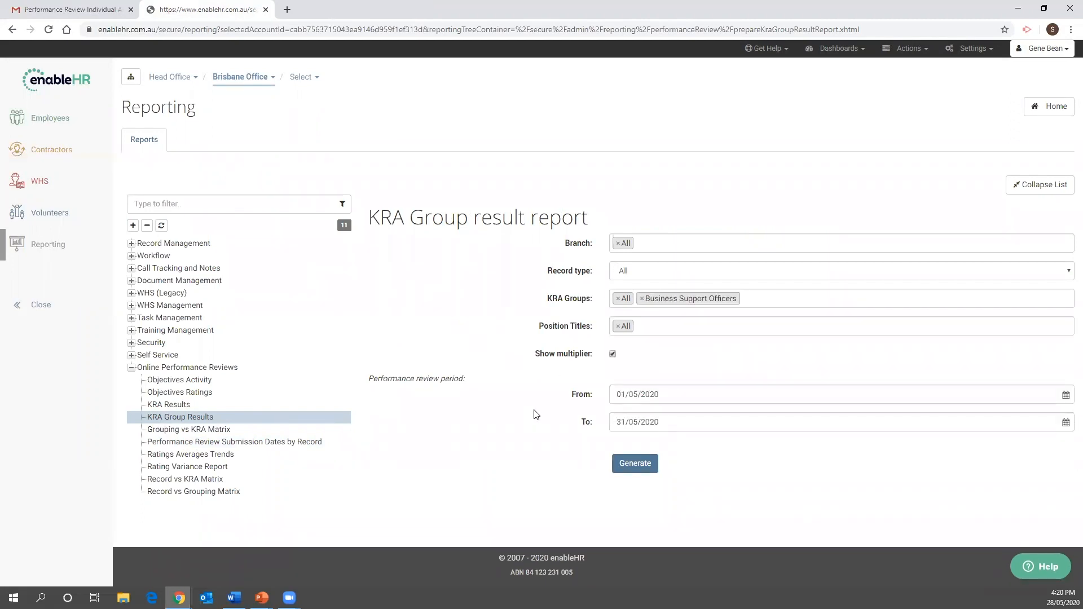
click(741, 298)
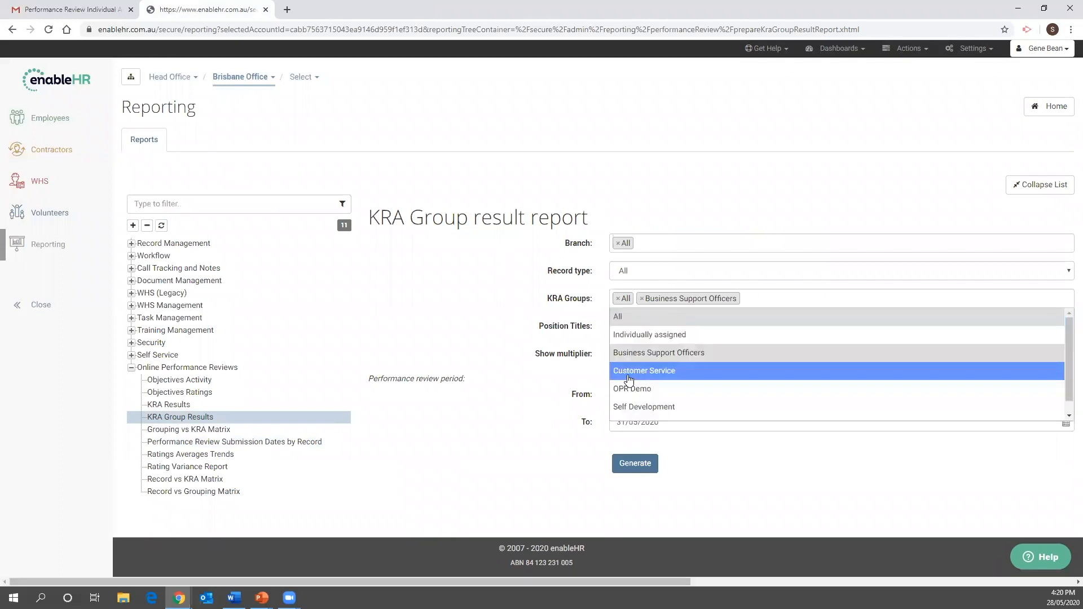
click(641, 299)
click(482, 306)
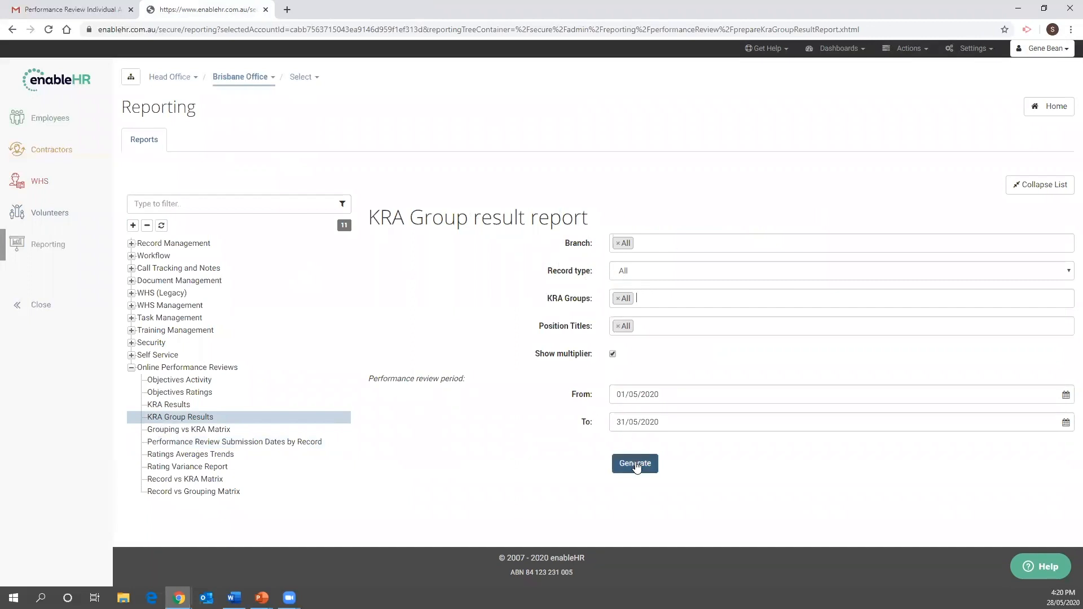
Step: Move the start of the performance review period back two months and generate the KRA Group Results report
click(661, 395)
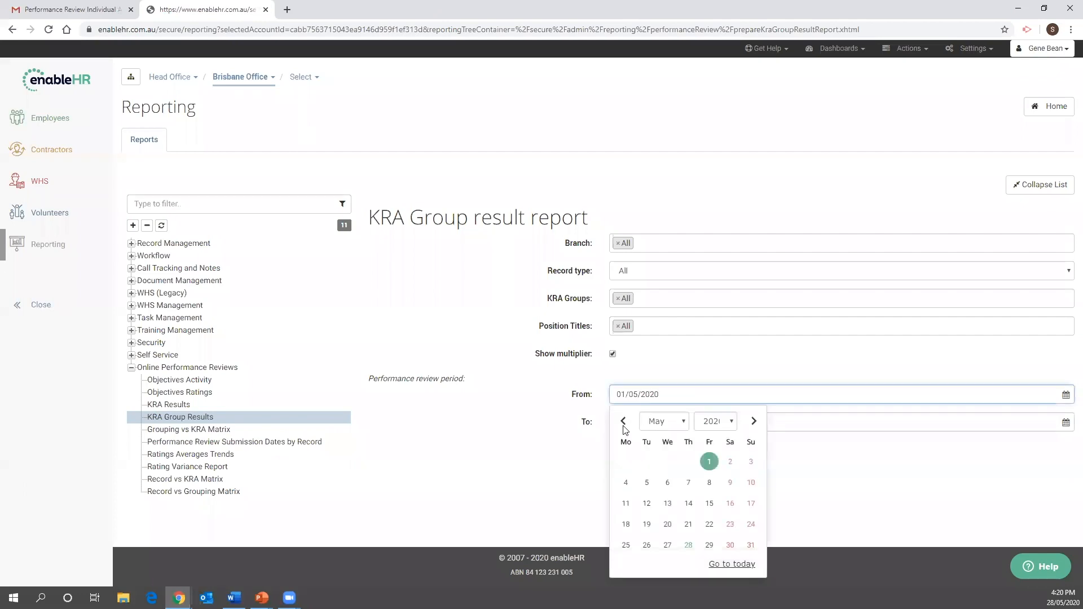
double_click(624, 424)
click(586, 430)
click(638, 463)
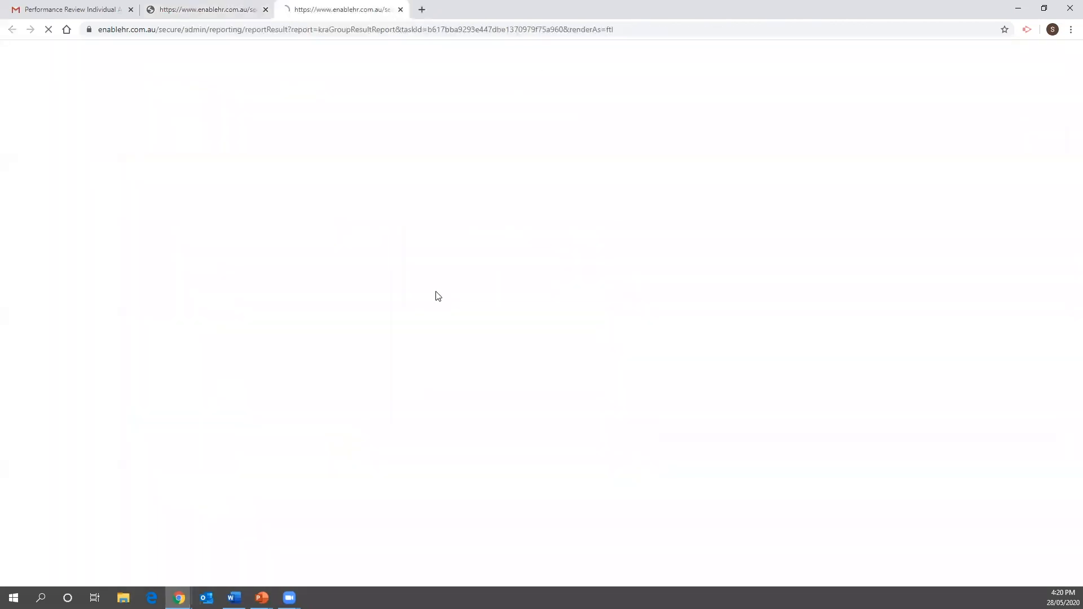
Step: Examine the filters and the employee's individually assigned KRA score in the generated KRA Group Result report
scroll(446, 217, down, 1)
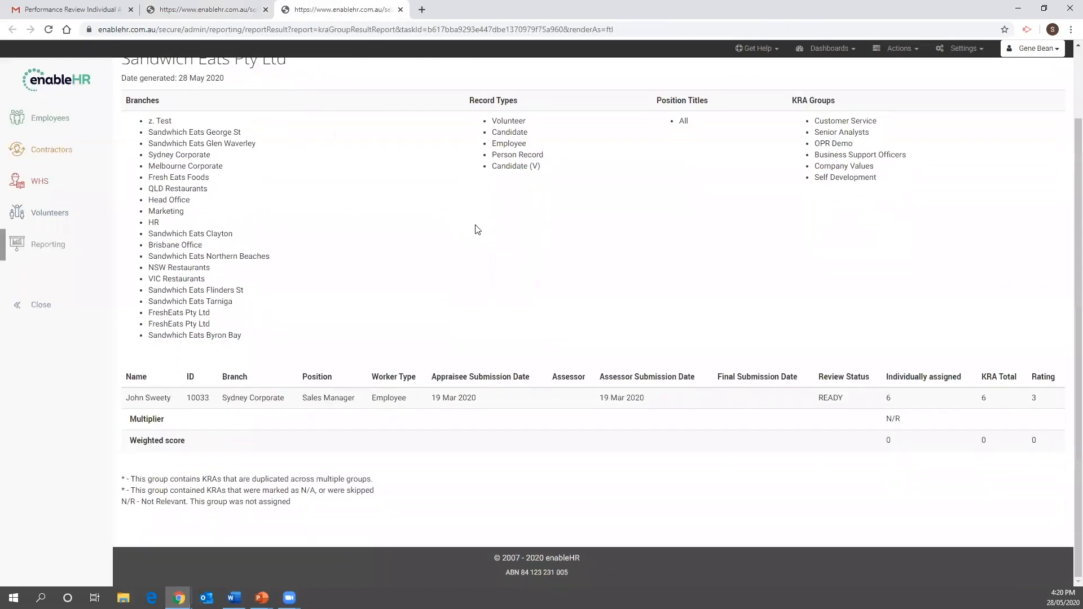
scroll(451, 255, up, 1)
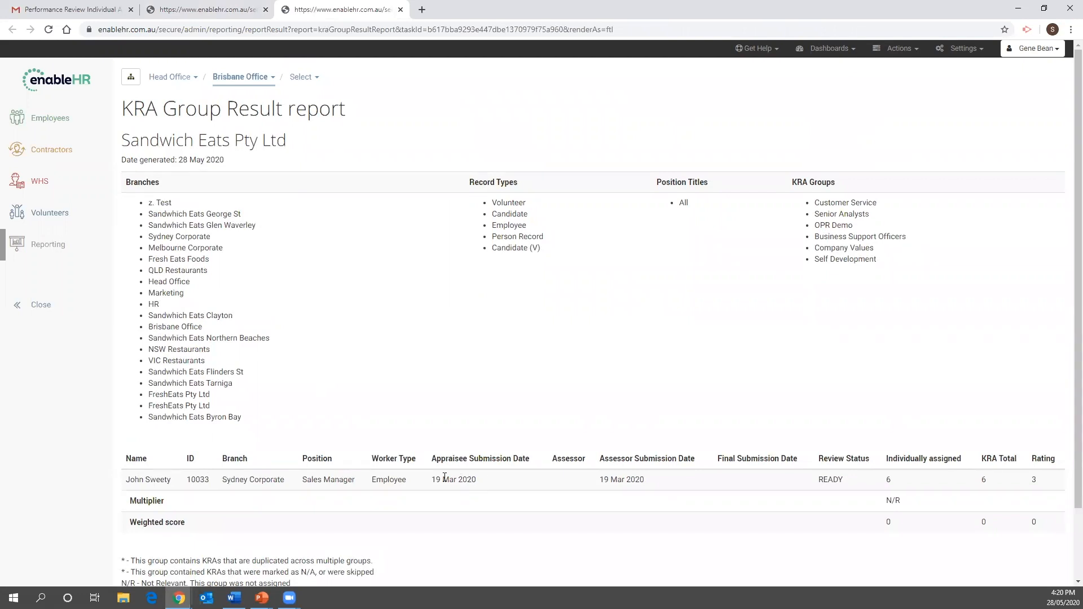
double_click(889, 479)
Step: Go from the report to the Employees section
click(59, 251)
click(63, 119)
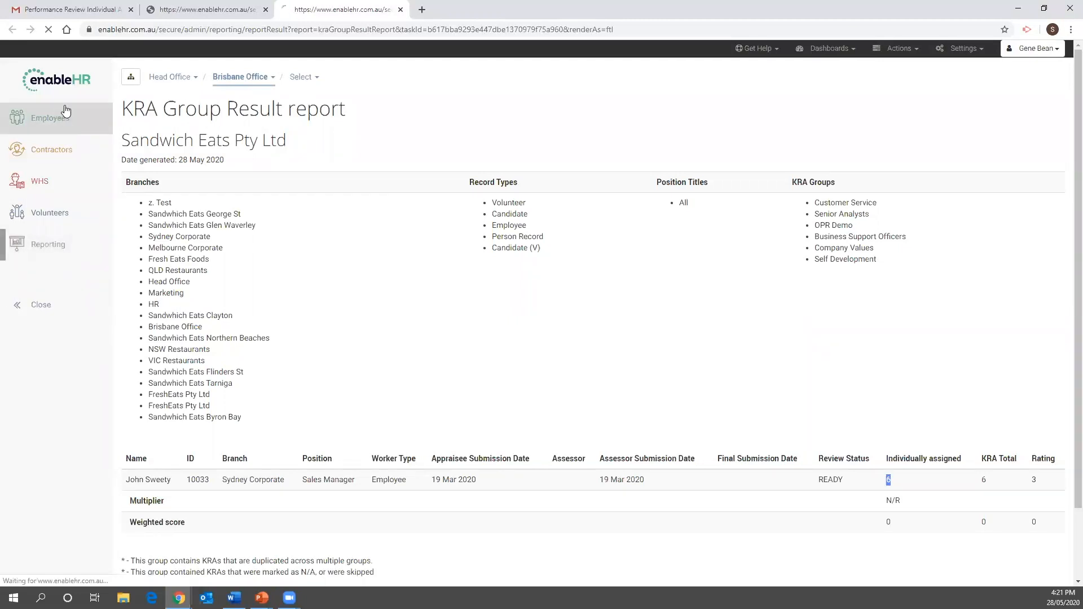